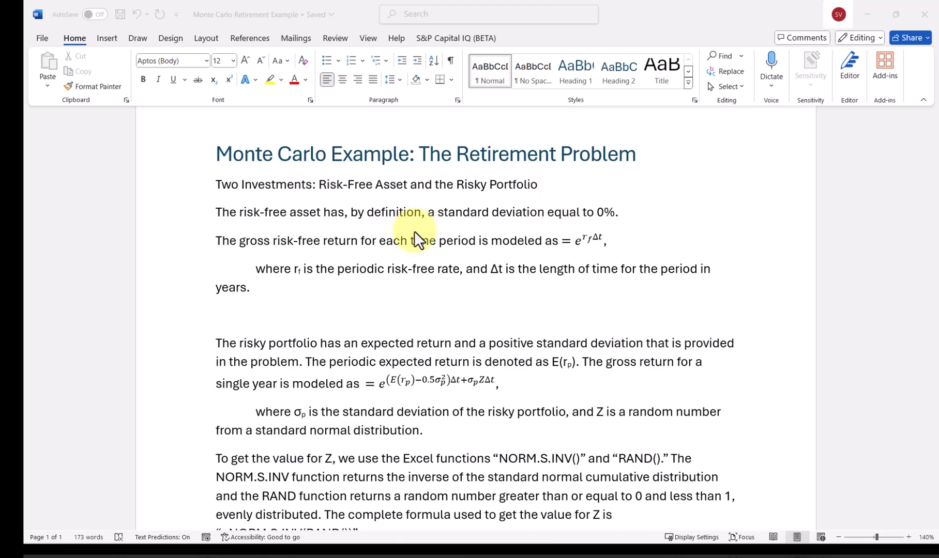
Read the document's explanation of the risk-free and risky portfolio return models and the Z formula
scroll(415, 231, "down", 1)
scroll(414, 231, "up", 1)
scroll(415, 231, "down", 1)
scroll(415, 231, "down", 1)
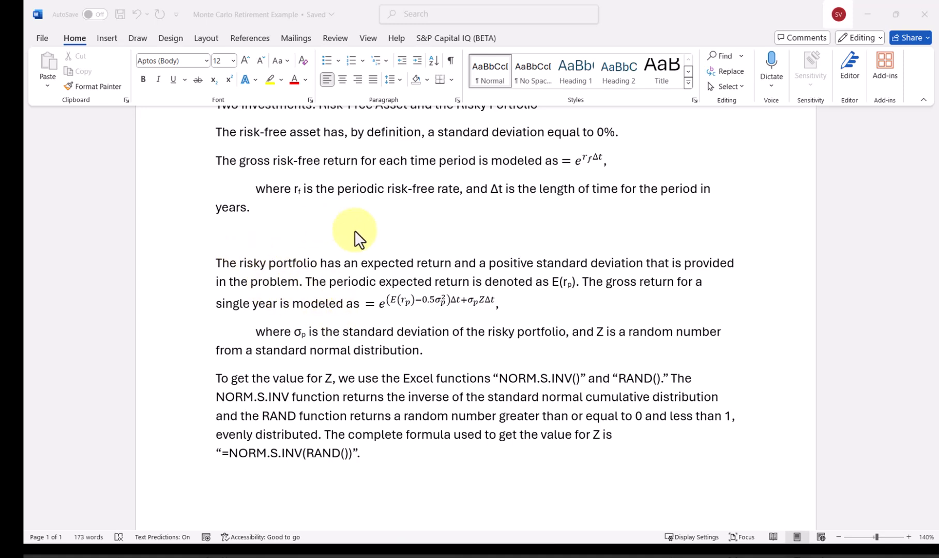
scroll(356, 230, "down", 1)
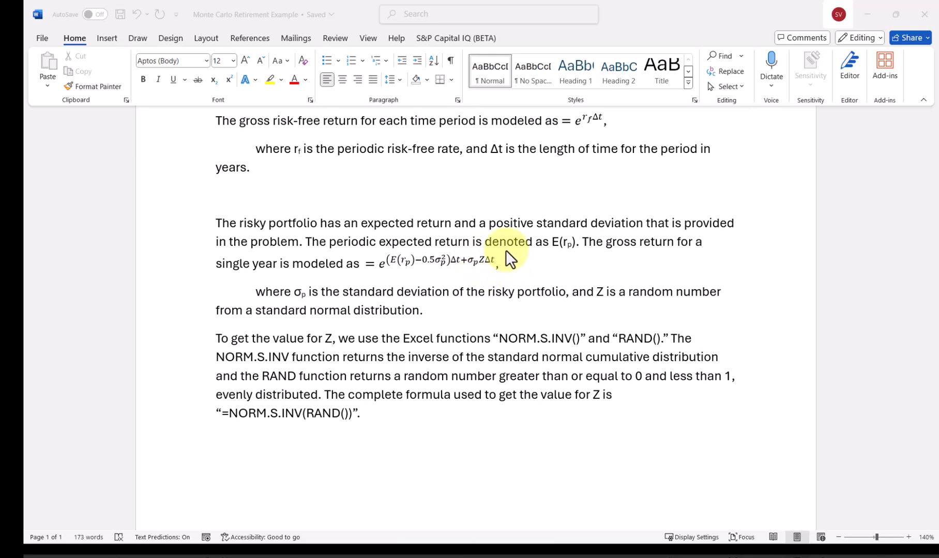
scroll(495, 257, "down", 2)
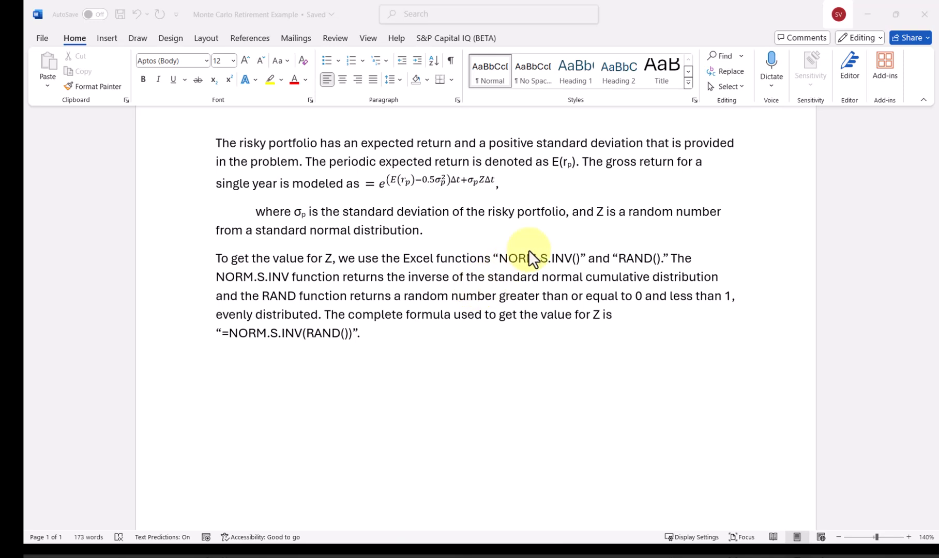
scroll(569, 248, "down", 1)
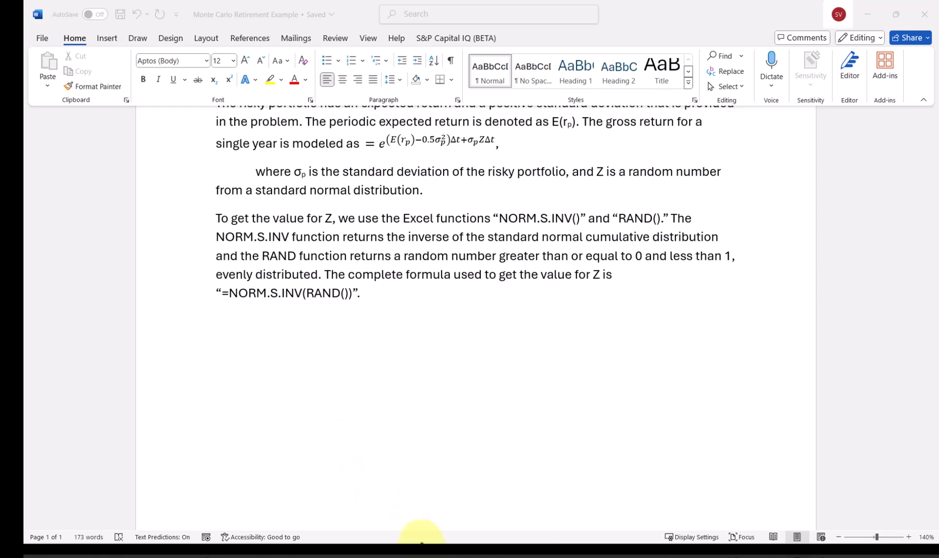
Switch to the Monte Carlo Retirement Problem Blank workbook in Excel and review the portfolio, return, risk and drawdown assumptions
mouse_move(437, 549)
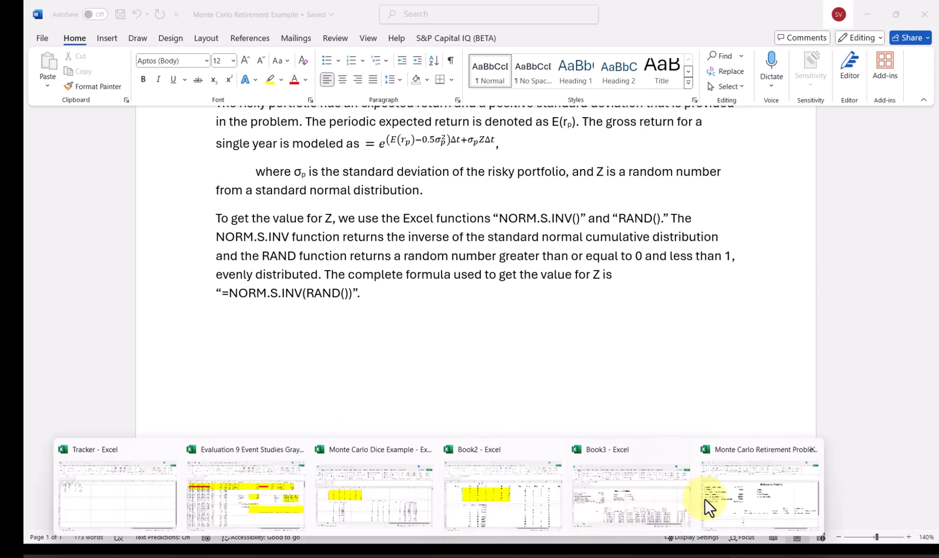
left_click(752, 506)
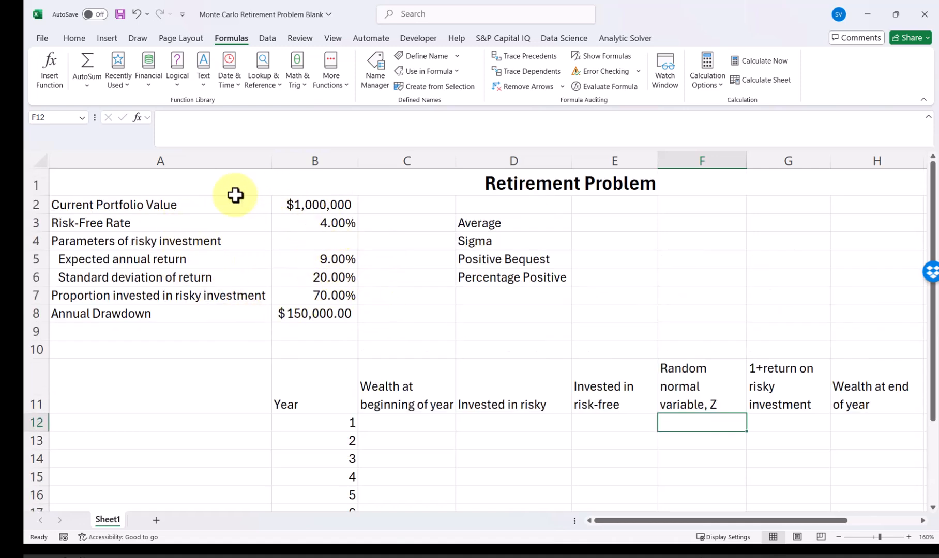
left_click(325, 207)
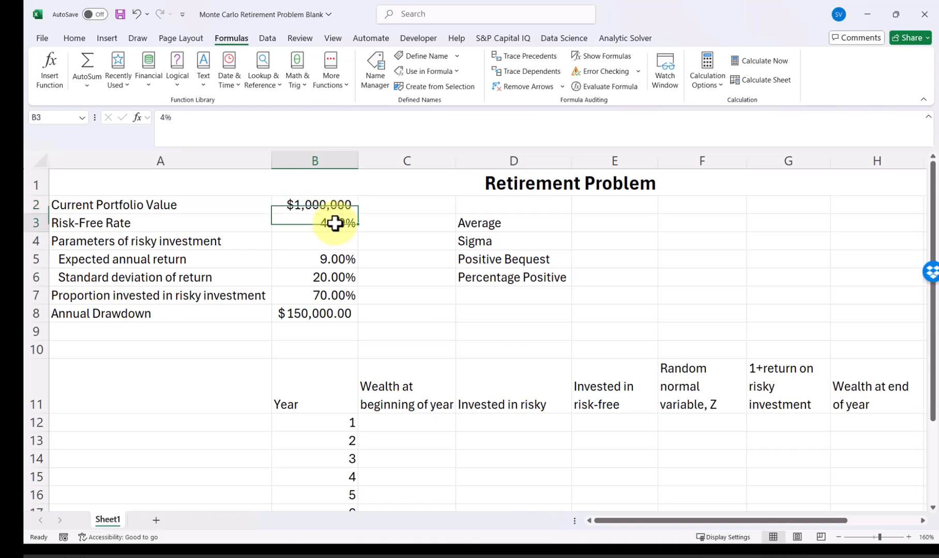
left_click(335, 223)
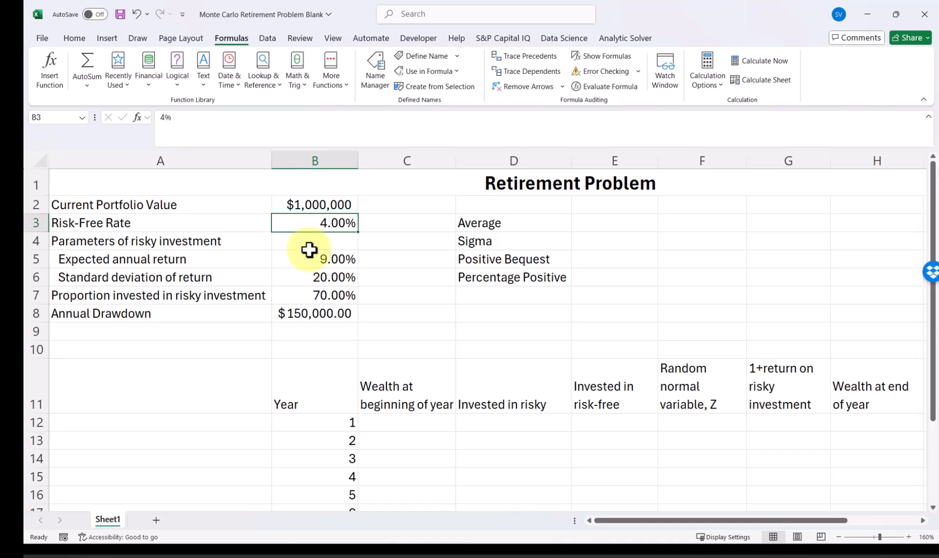
left_click(331, 244)
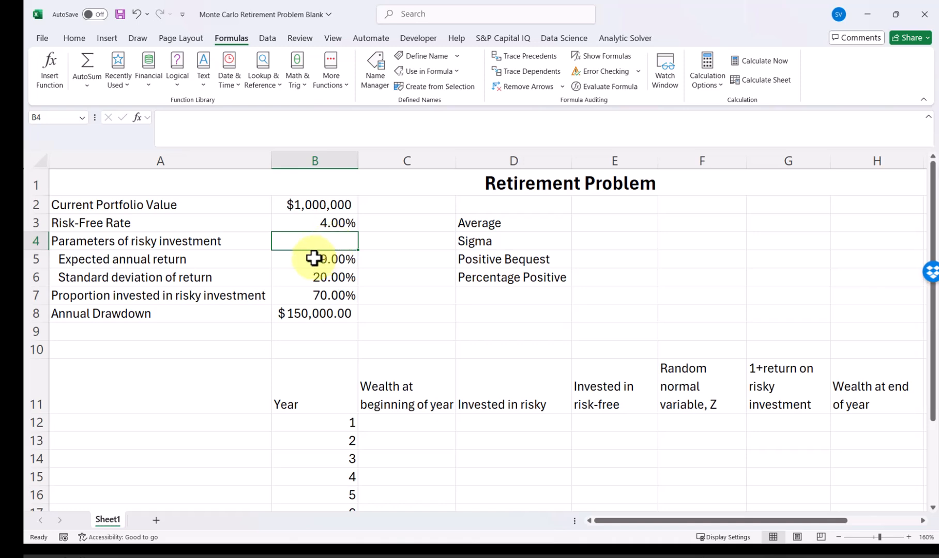
left_click(185, 258)
left_click(329, 258)
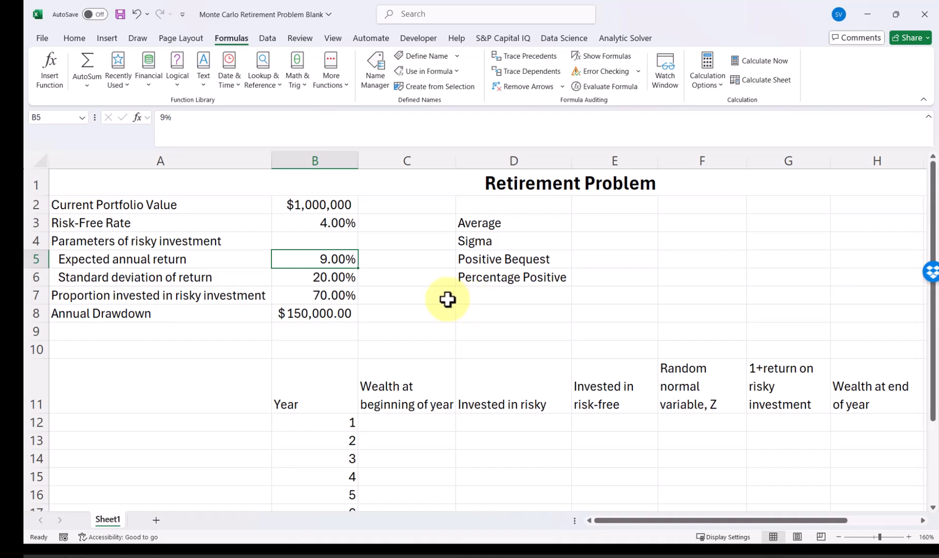
left_click(177, 282)
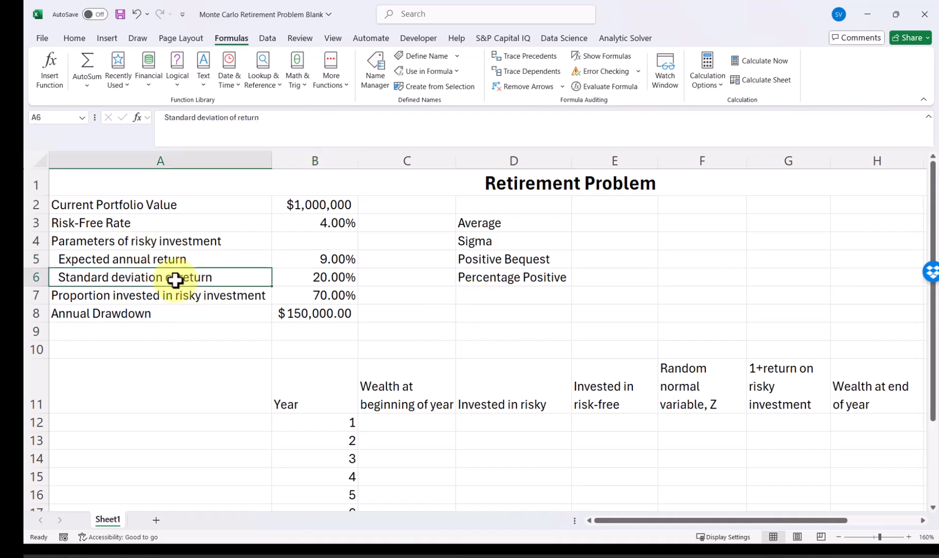
left_click(330, 279)
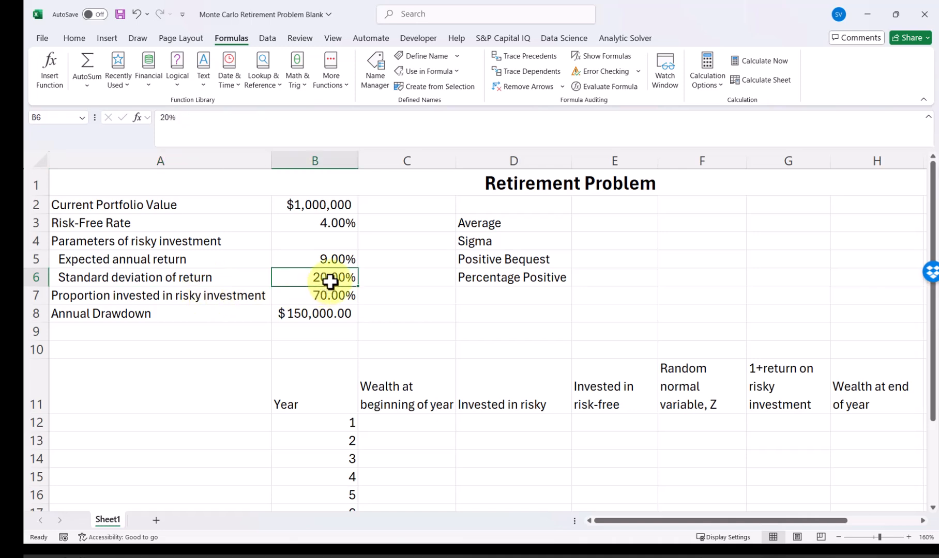
left_click(176, 297)
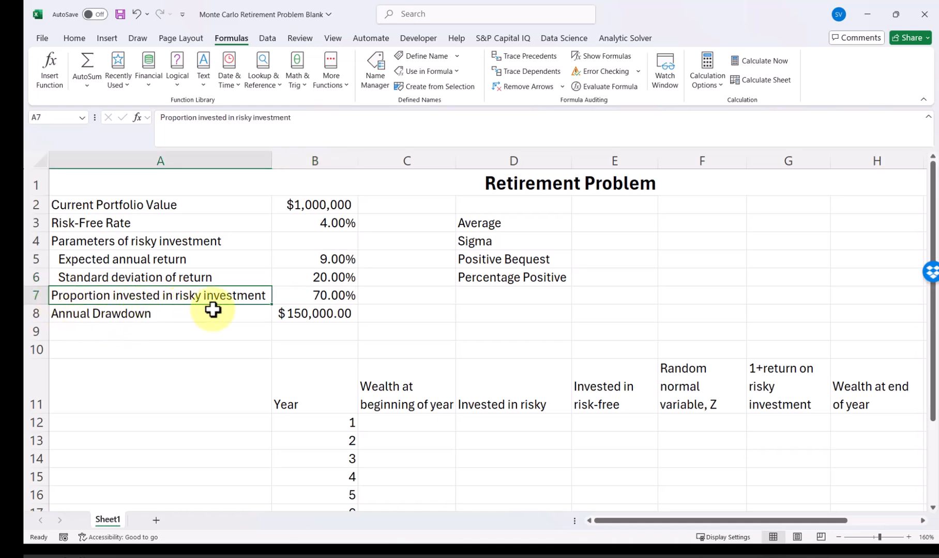
left_click(308, 295)
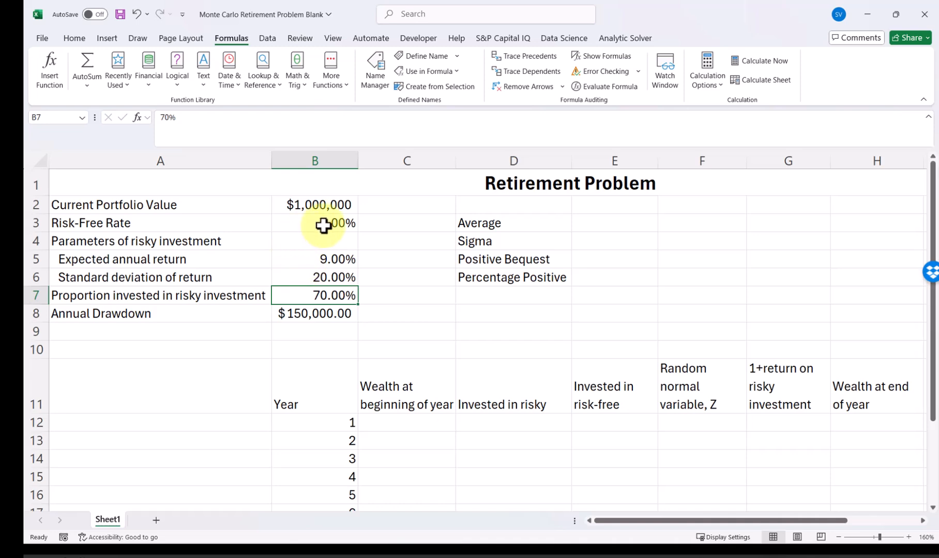
left_click(310, 316)
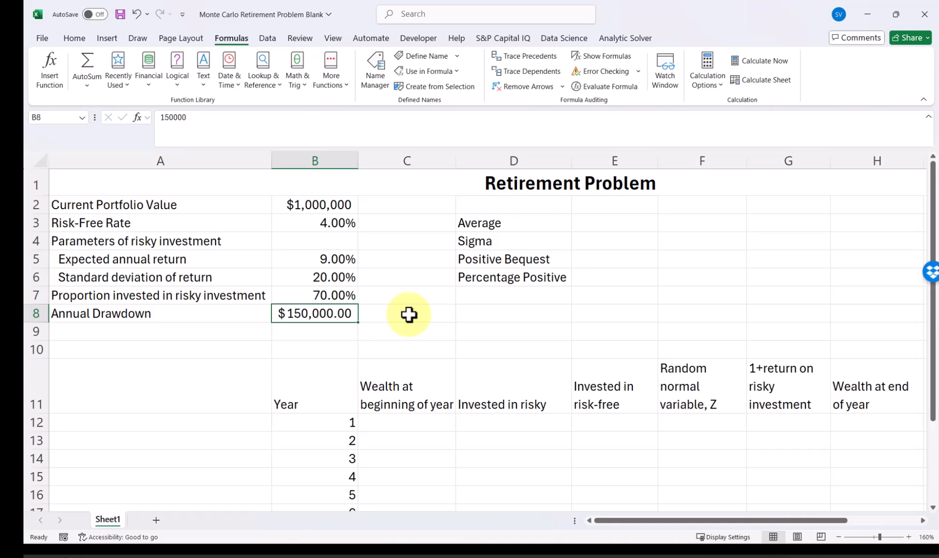
Look over the ten-year table and recheck the risk-free rate, risky return, standard deviation, risky proportion and drawdown inputs
scroll(410, 314, "down", 2)
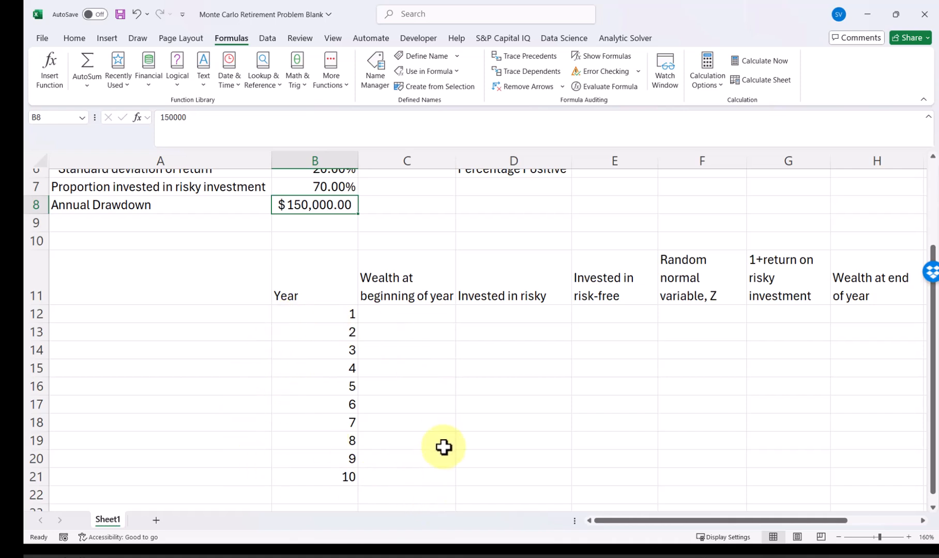
scroll(310, 264, "up", 2)
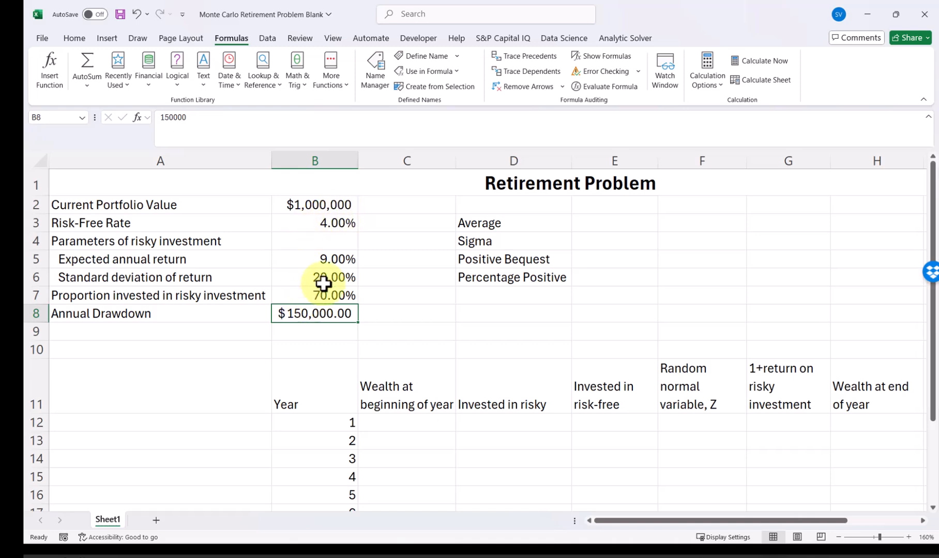
left_click(326, 222)
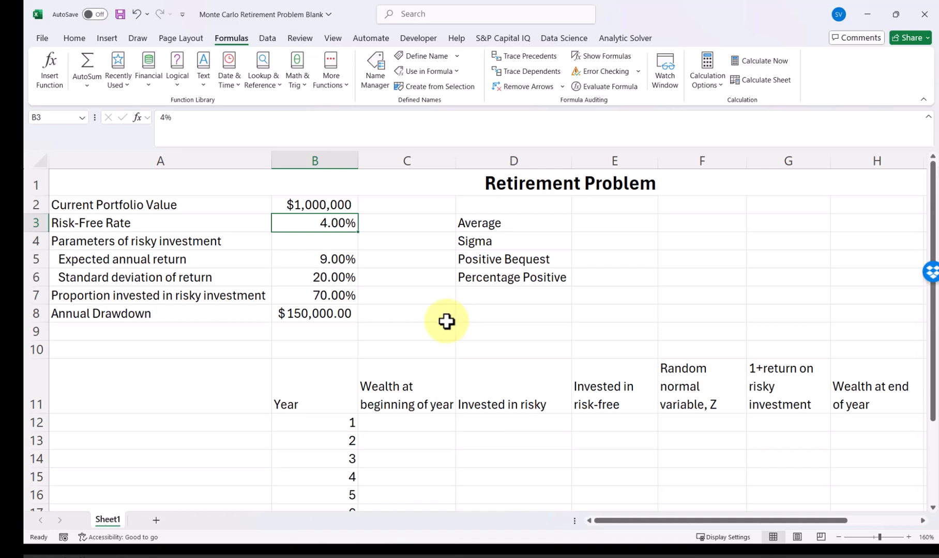
left_click(334, 260)
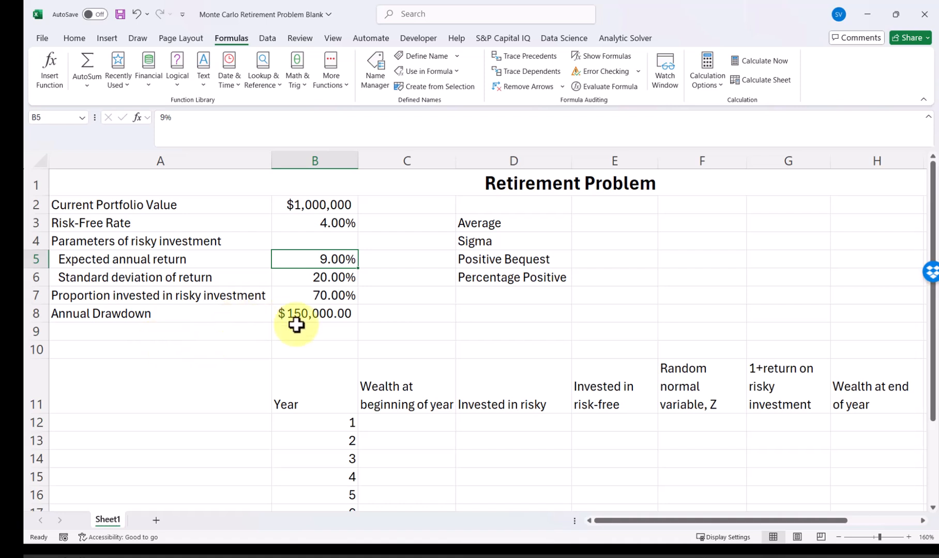
left_click(332, 278)
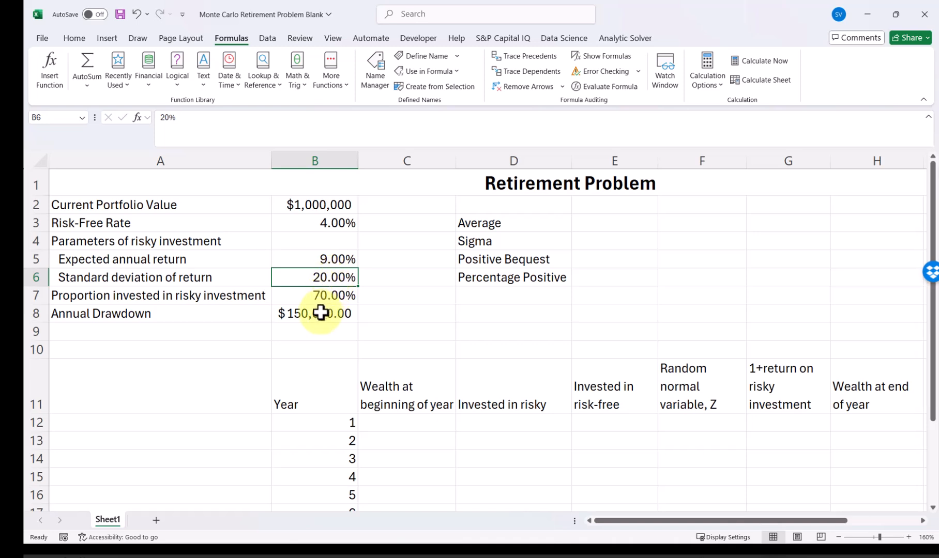
left_click(323, 297)
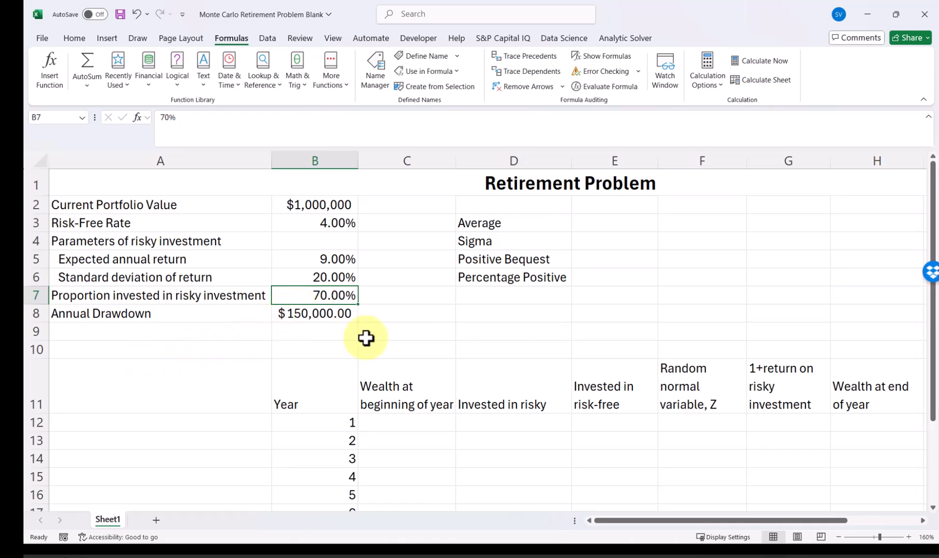
left_click(313, 310)
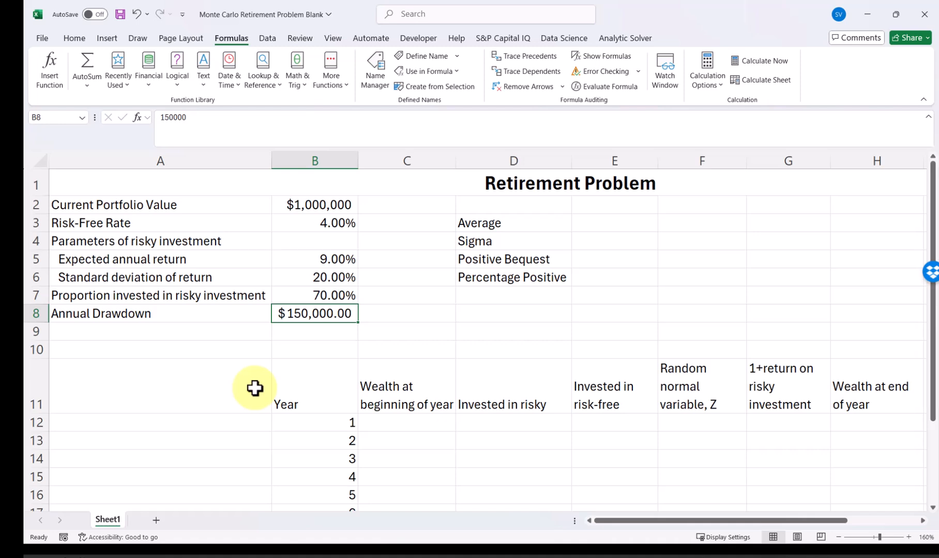
left_click(268, 368)
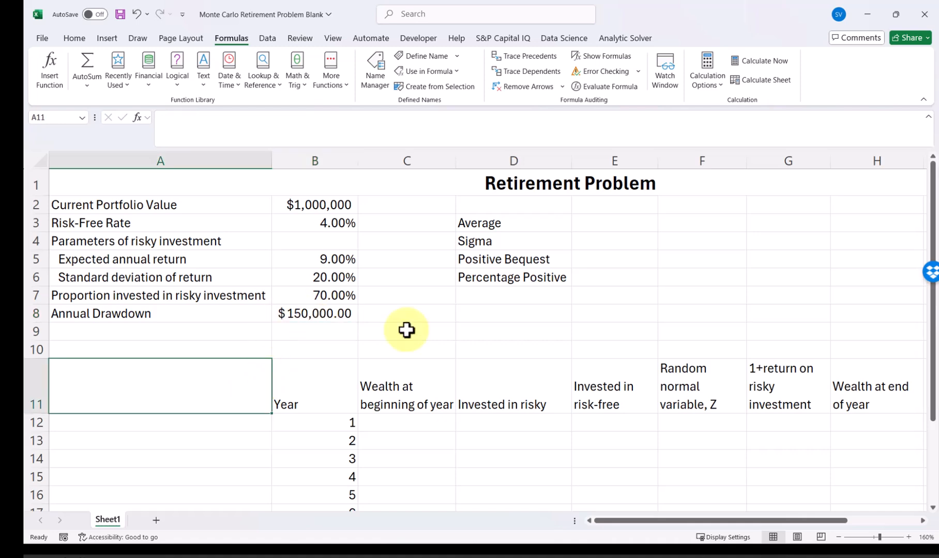
Examine the yearly simulation table's column headings, from beginning wealth through drawdown and ending balance, and the summary statistic labels
scroll(437, 304, "down", 2)
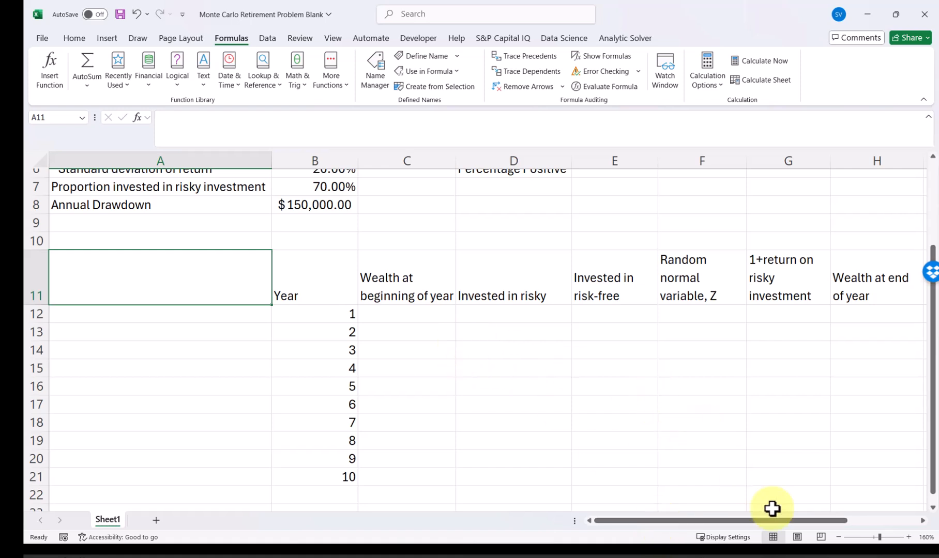
left_click_drag(767, 518, 842, 521)
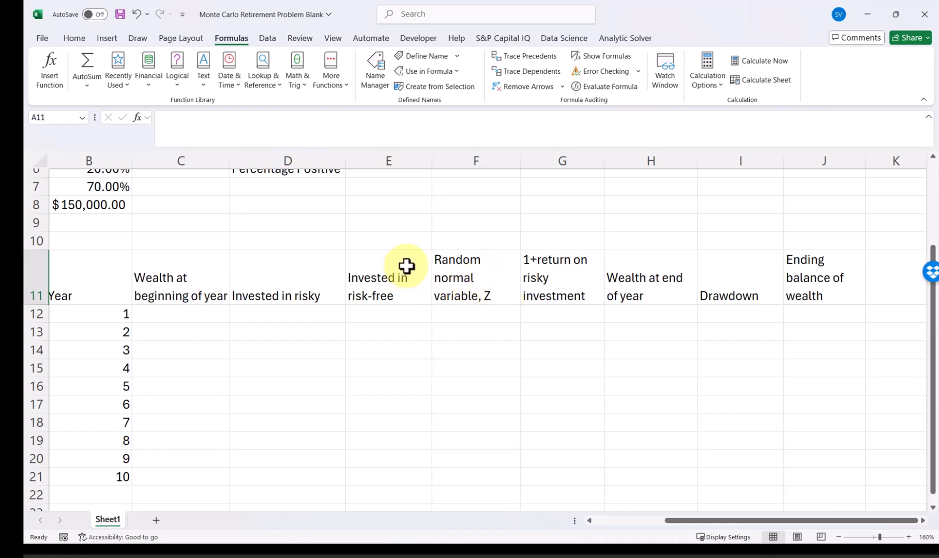
scroll(349, 245, "up", 2)
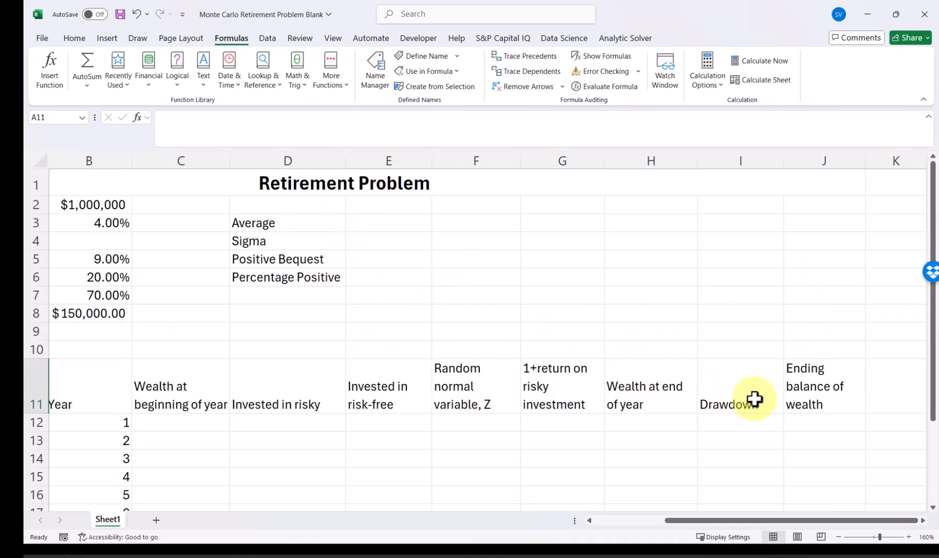
scroll(827, 451, "down", 1)
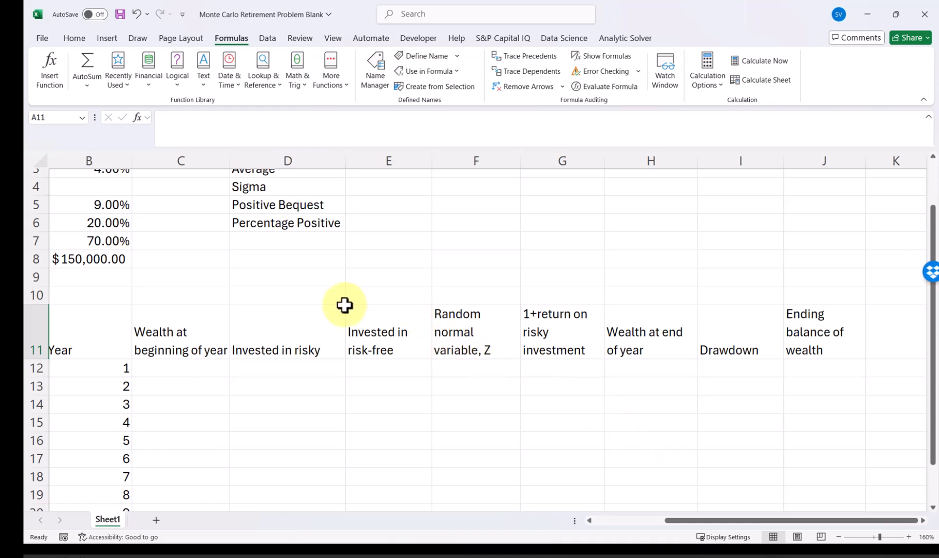
left_click(343, 282)
left_click(356, 266)
left_click(217, 372)
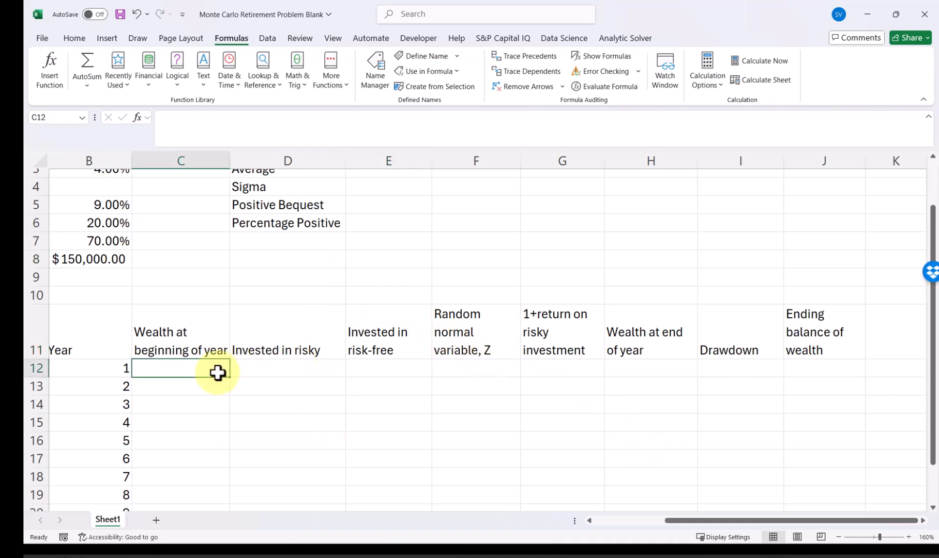
Try to assign the name riskfree to the risk-free rate value in cell B3
key("Left")
key("Left")
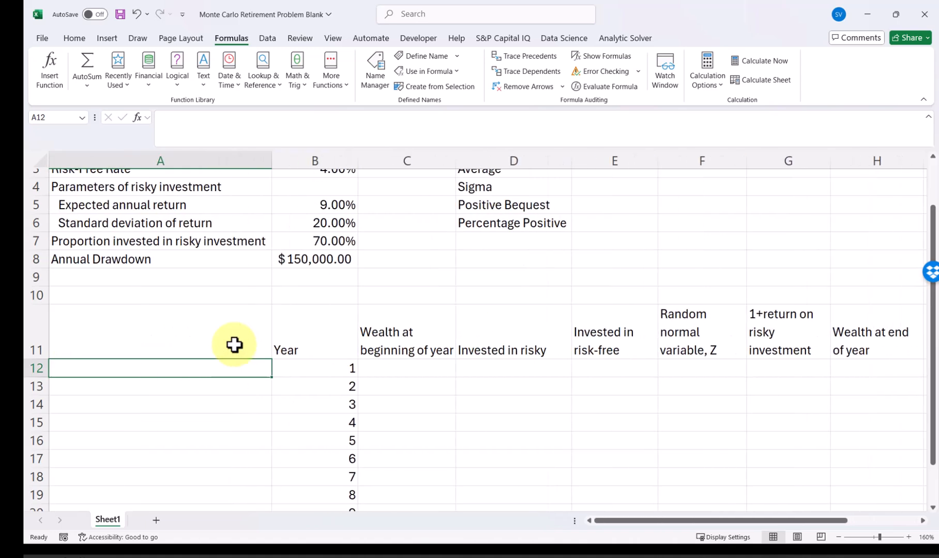
scroll(234, 345, "up", 1)
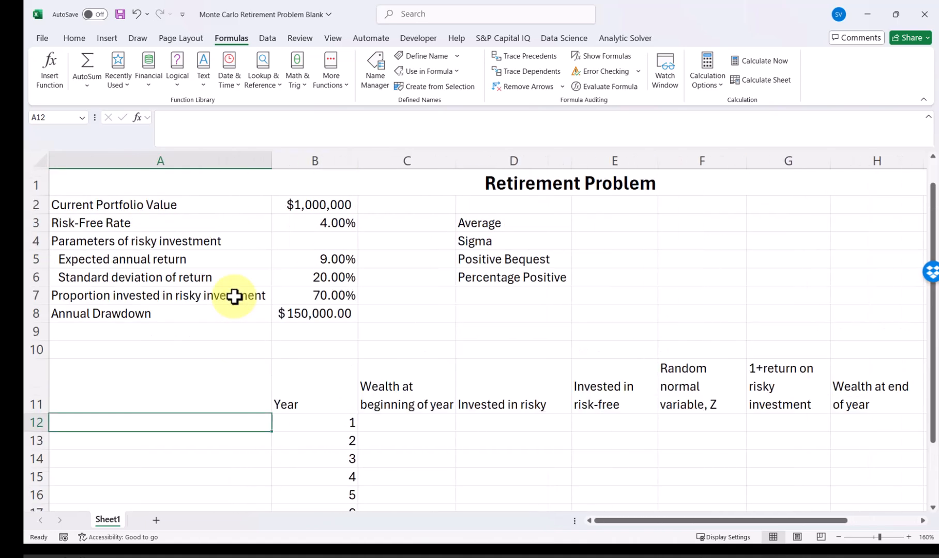
left_click(325, 205)
left_click(321, 222)
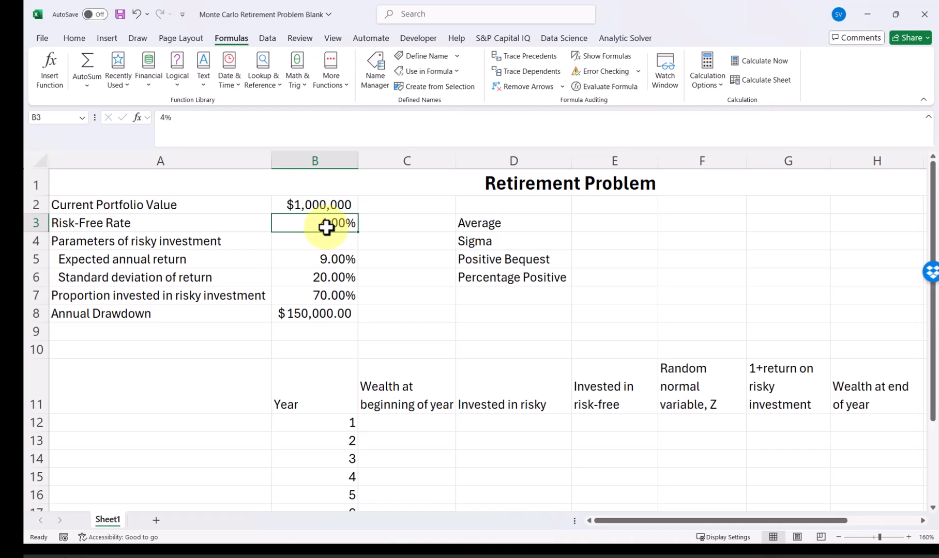
left_click(57, 118)
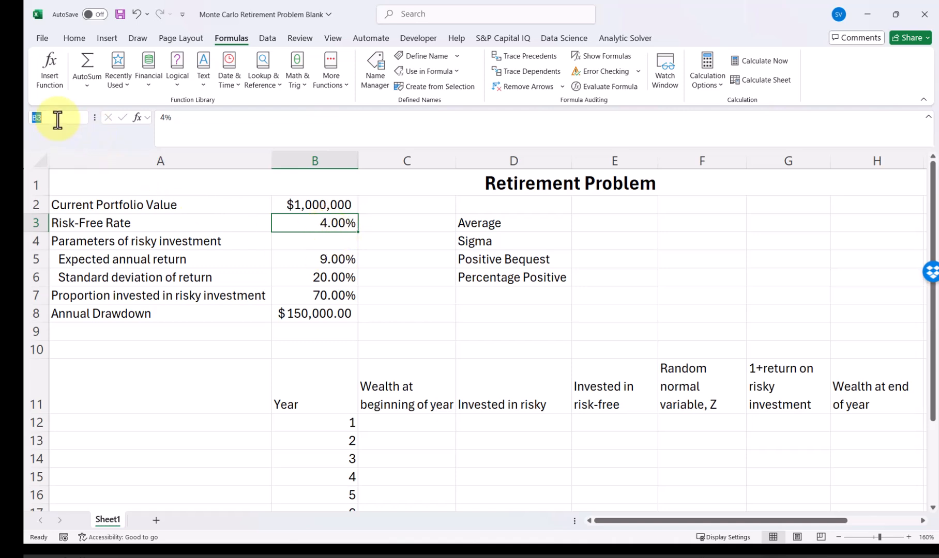
type("riskfree")
key("Return")
left_click(242, 276)
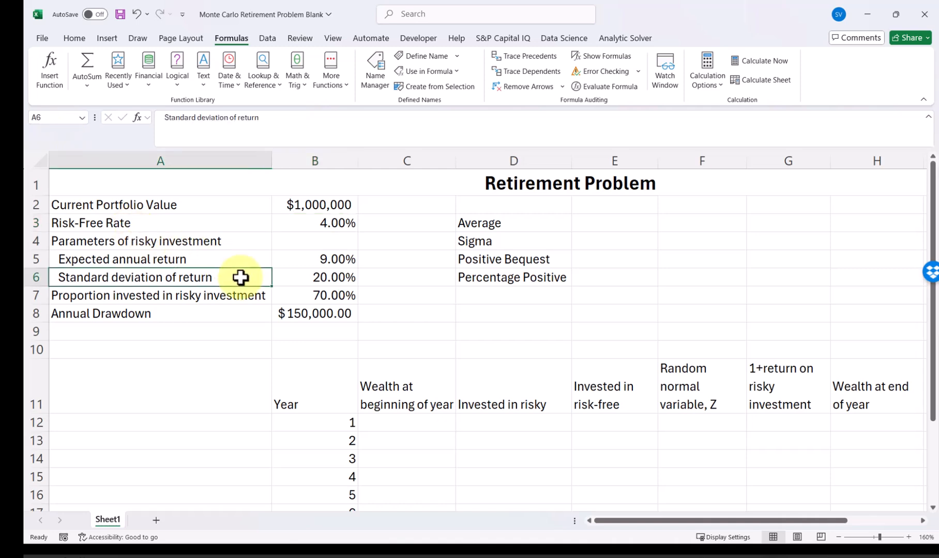
Name the risk-free rate cell B3 riskfree
left_click(309, 223)
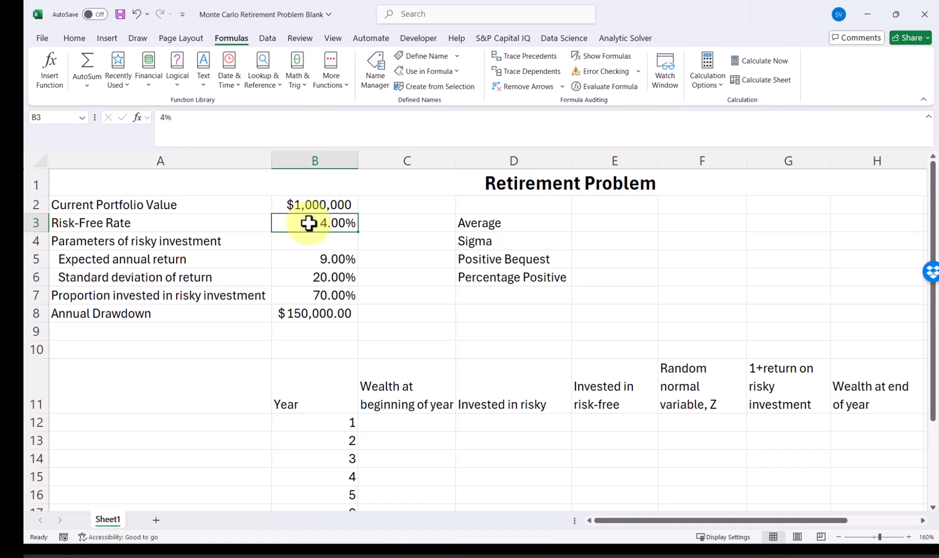
left_click(69, 117)
type("riskfree")
key("Return")
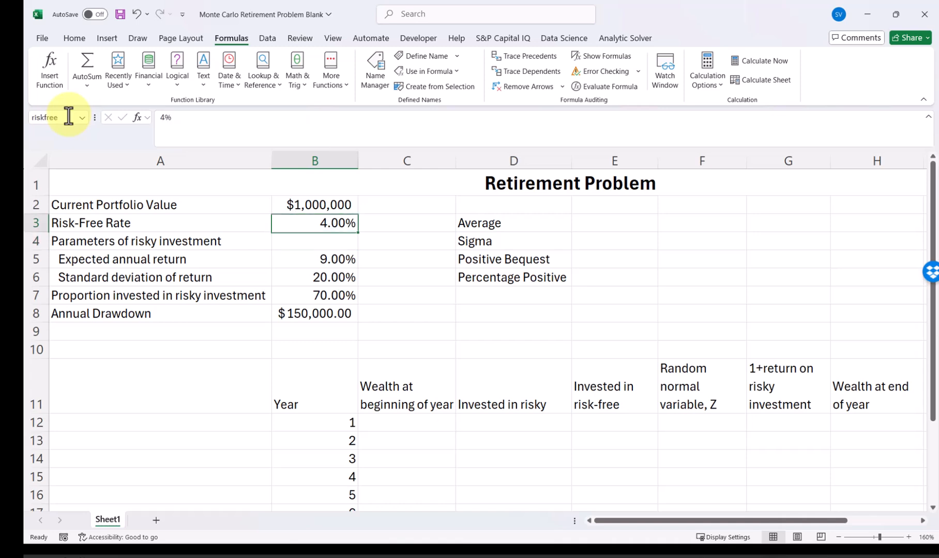
Name the expected annual return cell B5 riskyreturn
key("Down")
key("Down")
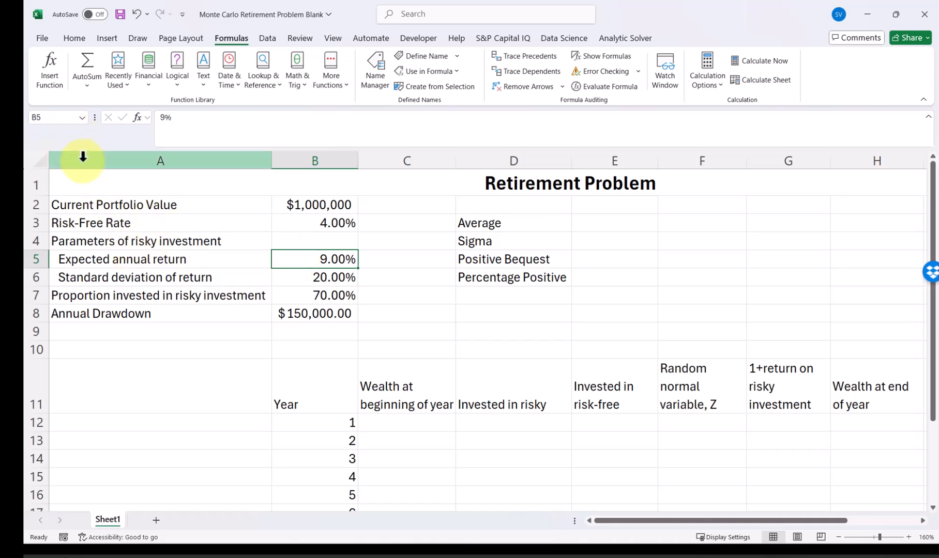
left_click(61, 115)
type("risk")
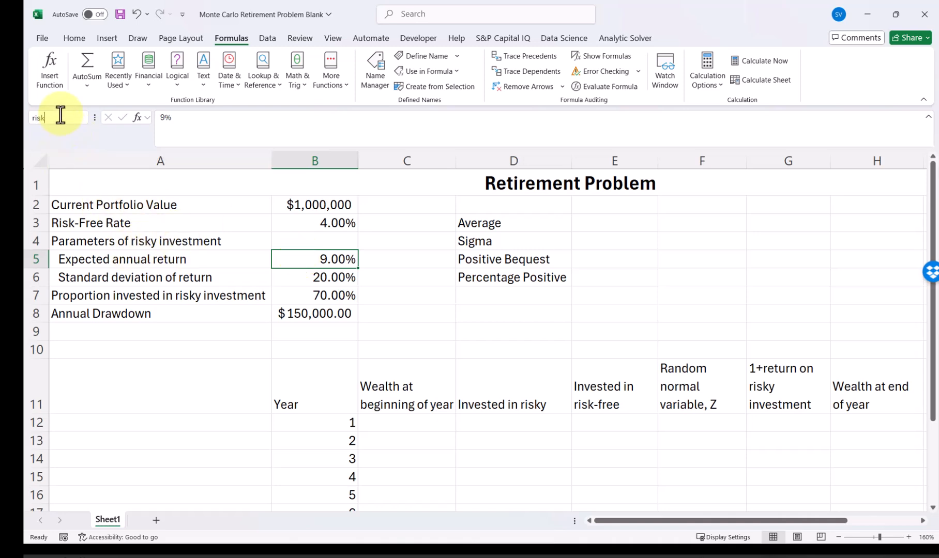
type("yreturn")
key("Return")
Name the standard deviation of return cell B6 riskystdev
left_click(61, 115)
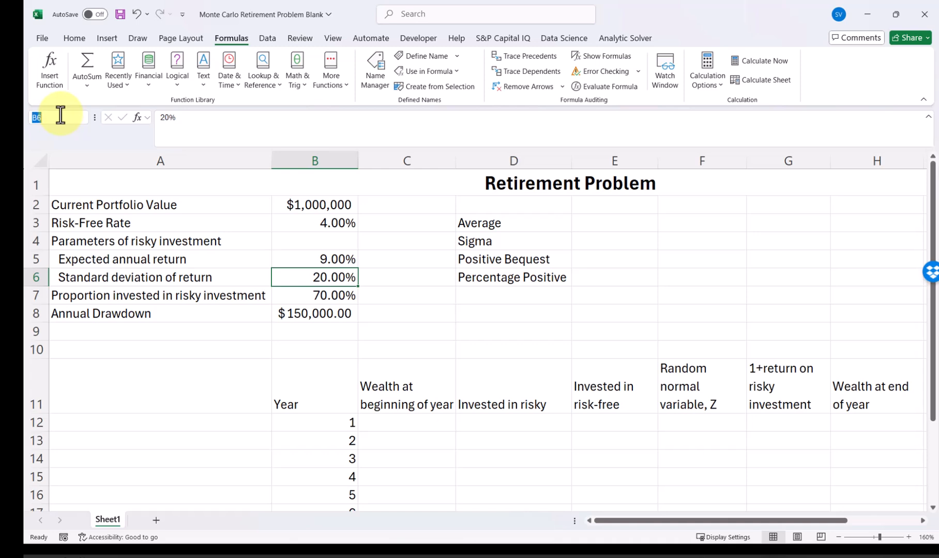
type("riskystdev")
key("Return")
Name cell B7, the proportion invested in the risky investment, proprisky
key("Down")
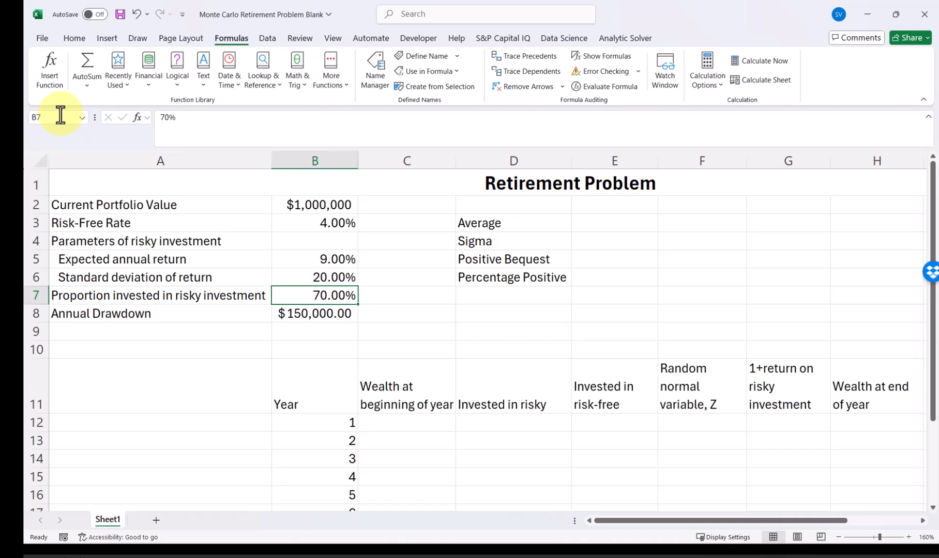
left_click(60, 115)
type("prop")
type("risk")
key("Return")
Name the annual drawdown cell B8 drawdown
key("Down")
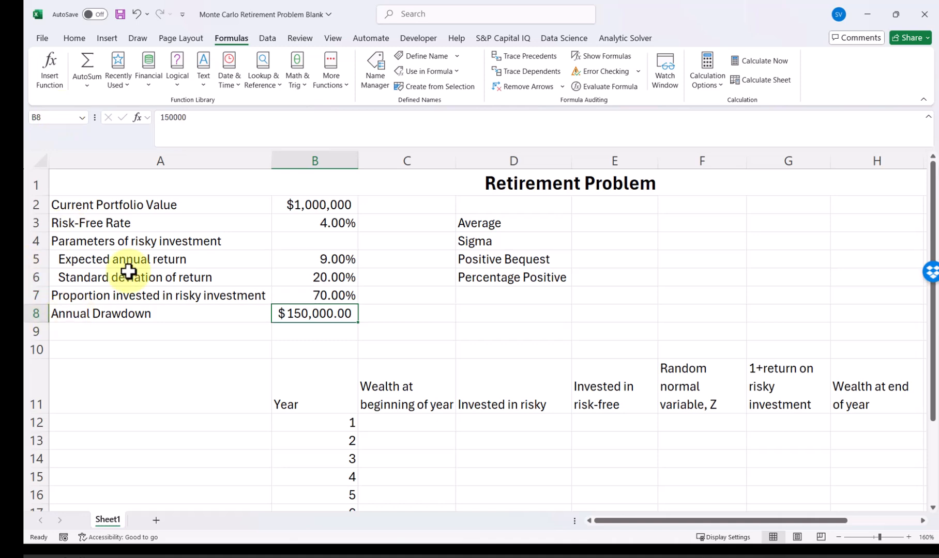
left_click(64, 119)
type("d")
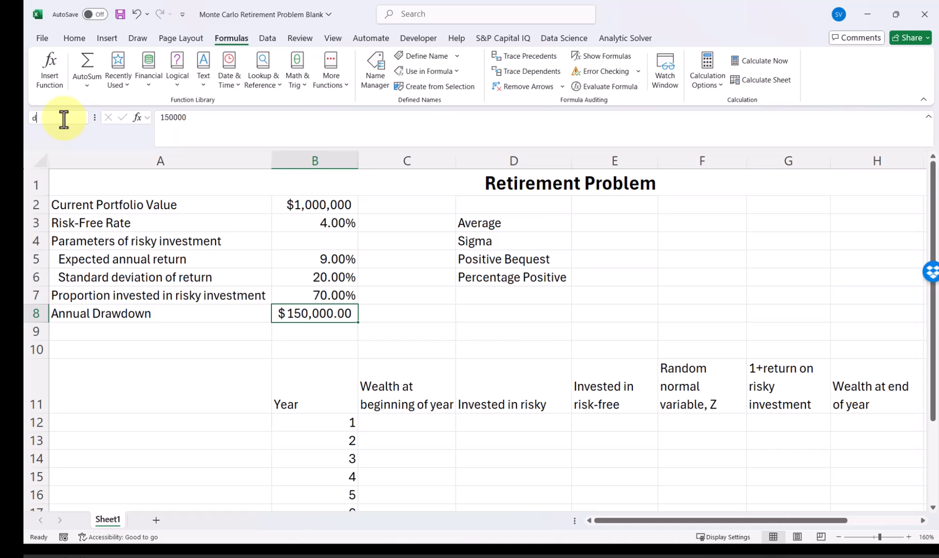
type("rawdown")
key("Return")
Link year 1's wealth at beginning of year in C12 to the current portfolio value with =B2
left_click(409, 428)
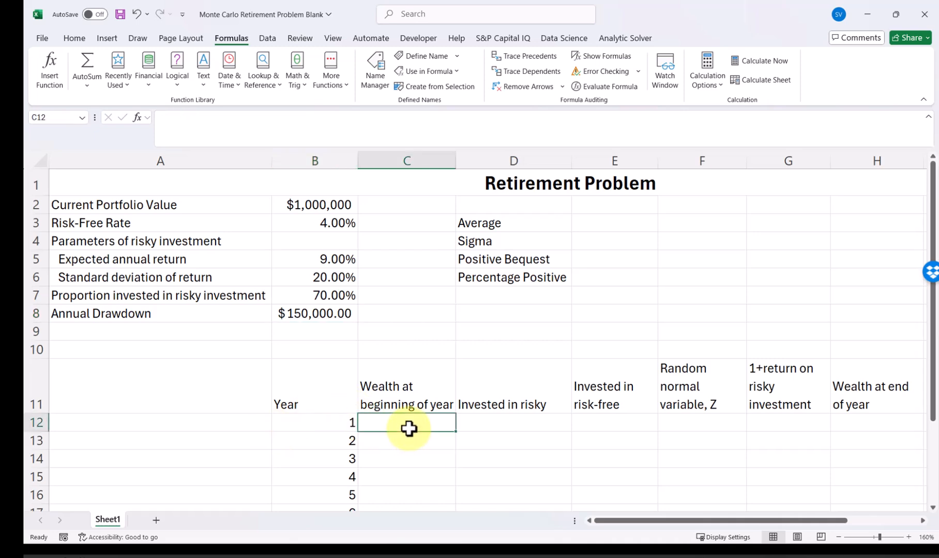
type("=")
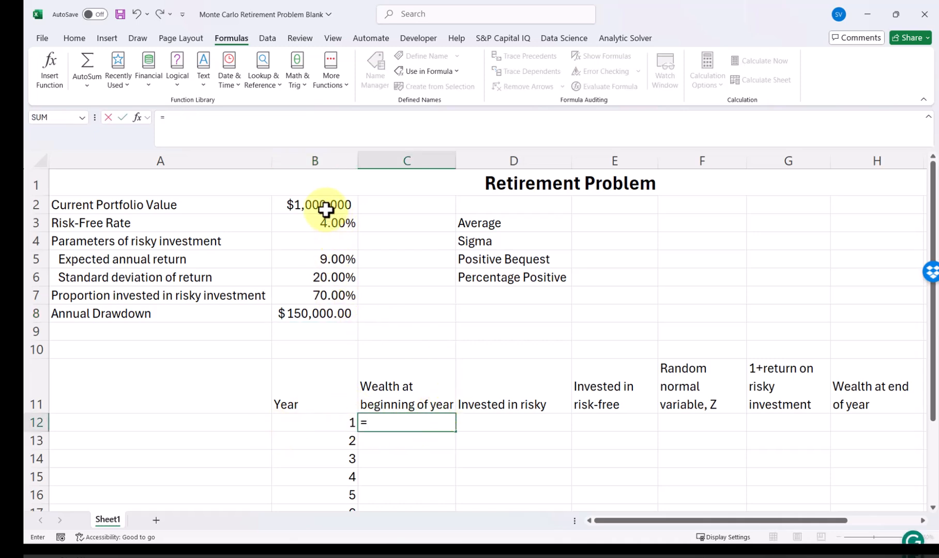
left_click(323, 205)
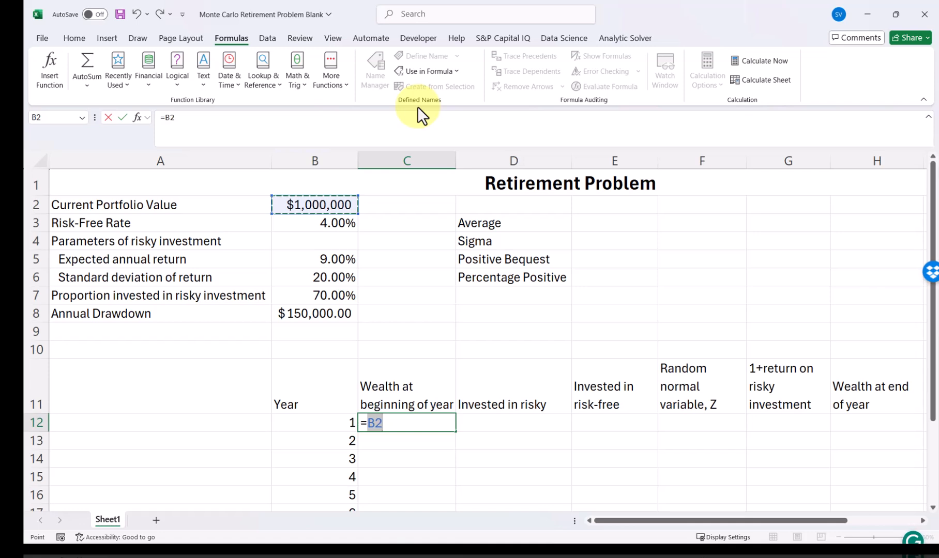
key("Return")
Calculate year 1's amount invested in risky in D12 with the formula =proprisky*C12
key("Left")
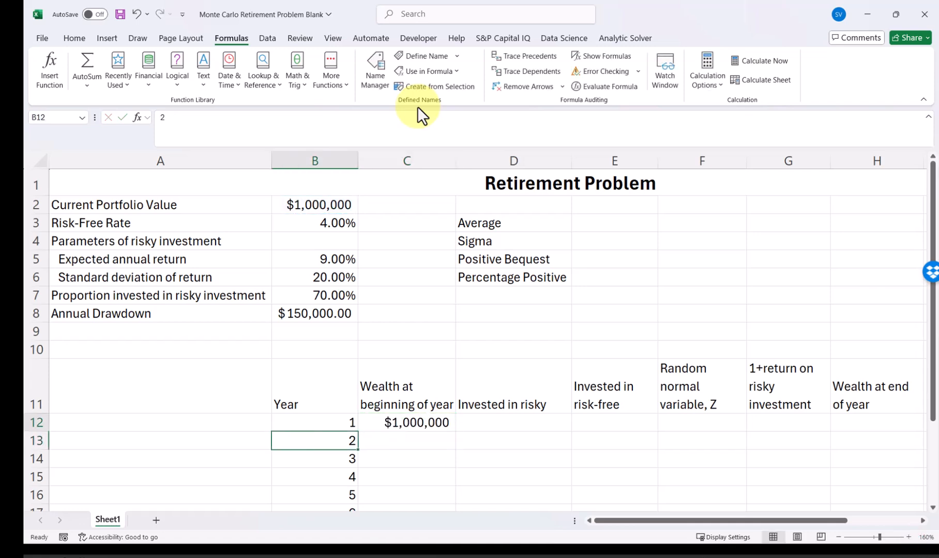
key("Up")
key("Right")
key("Right")
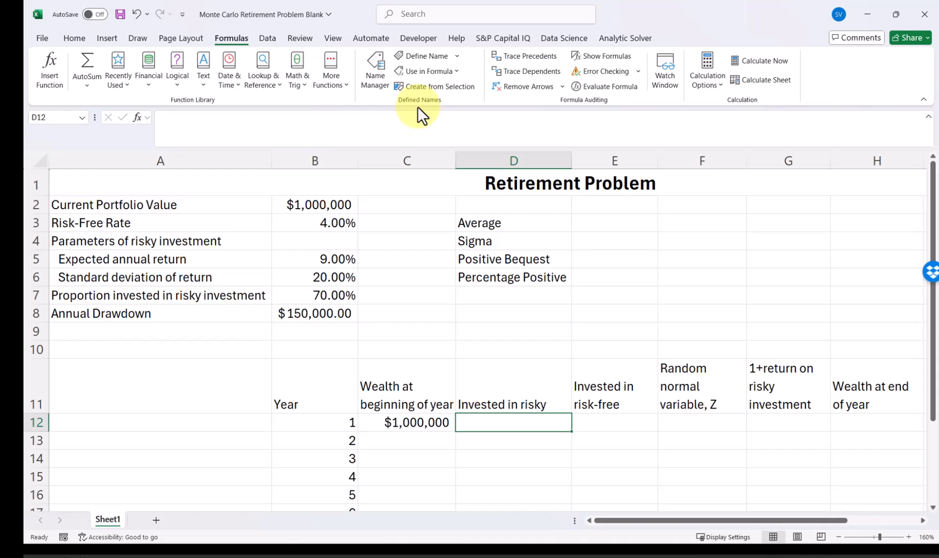
type("=prop")
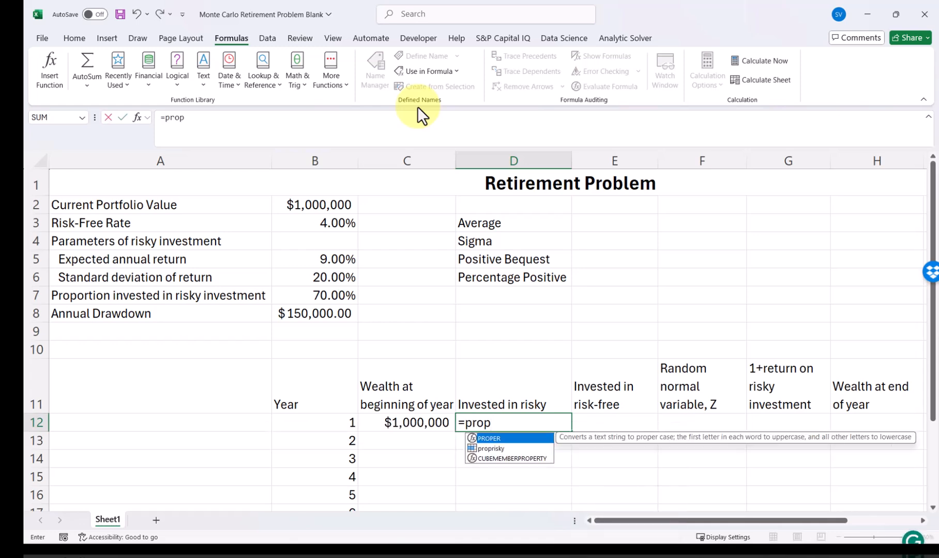
type("risky")
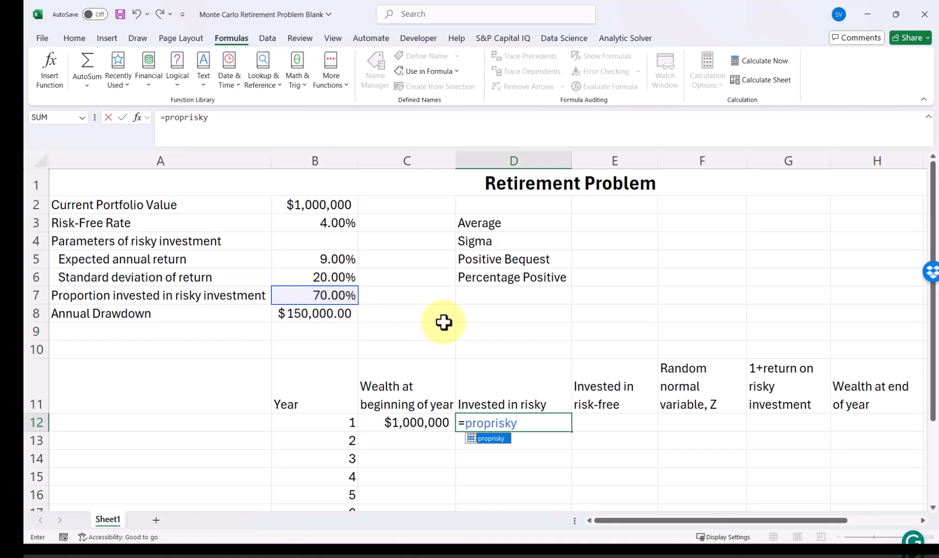
type("*")
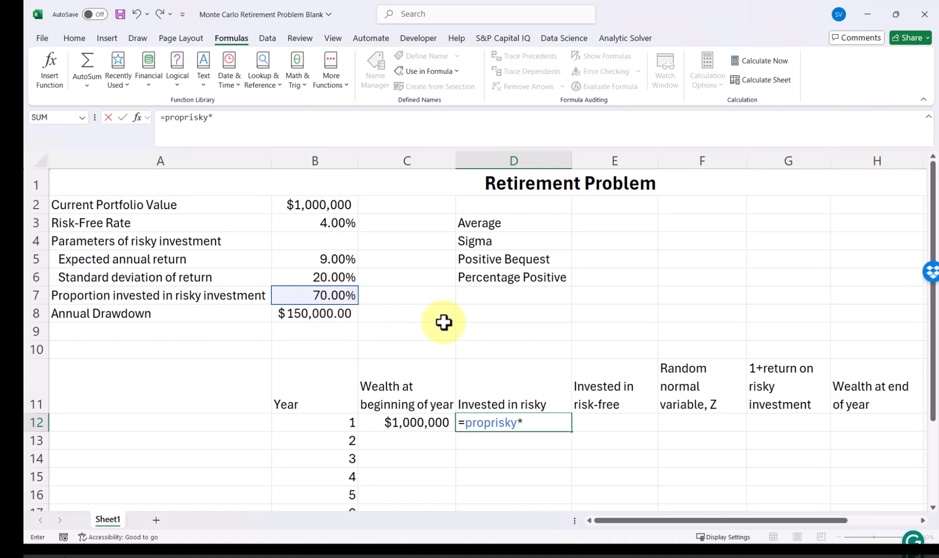
left_click(397, 423)
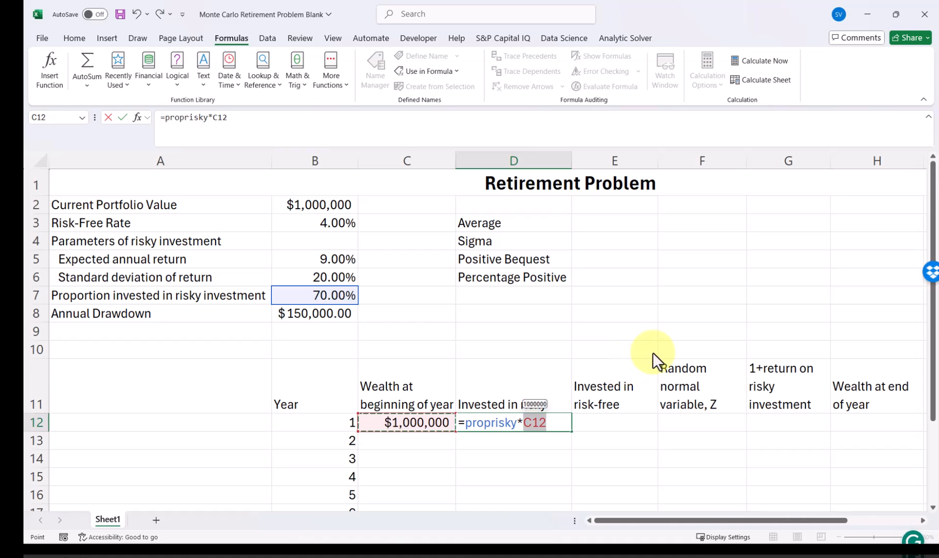
key("Return")
Calculate year 1's amount invested in risk-free in E12 with the formula =C12-D12
key("Up")
key("Right")
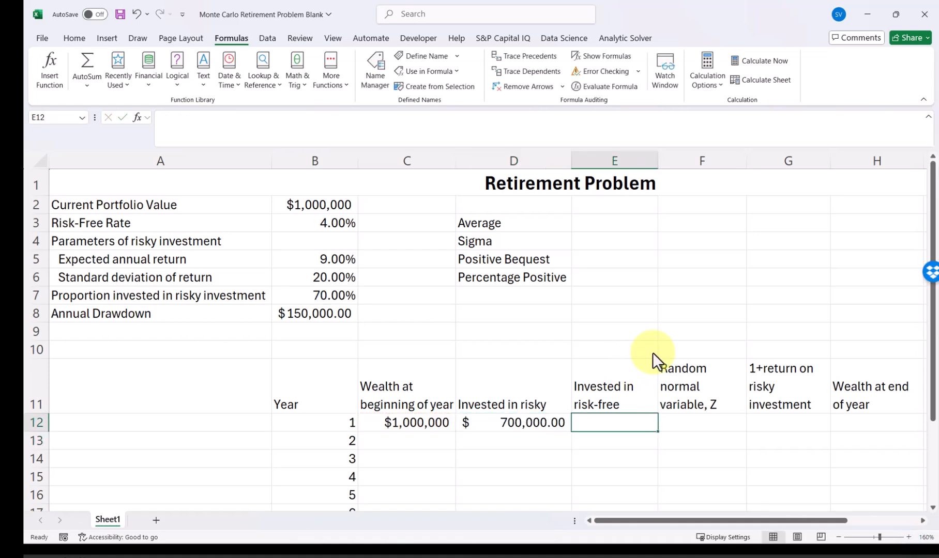
type("=")
key("Left")
key("Left")
type("-")
key("Left")
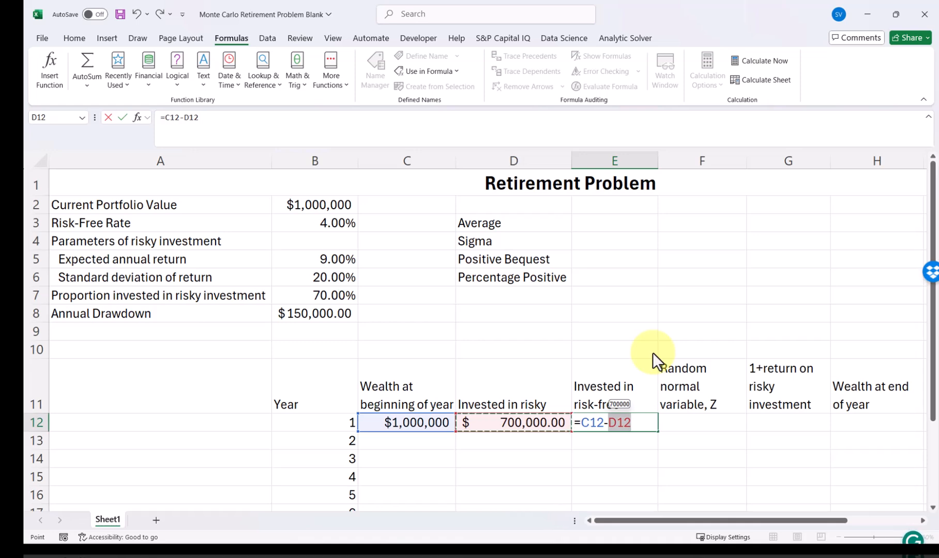
key("Return")
Generate year 1's random normal variable Z in F12 with the formula =NORM.S.INV(RAND())
key("Up")
key("Right")
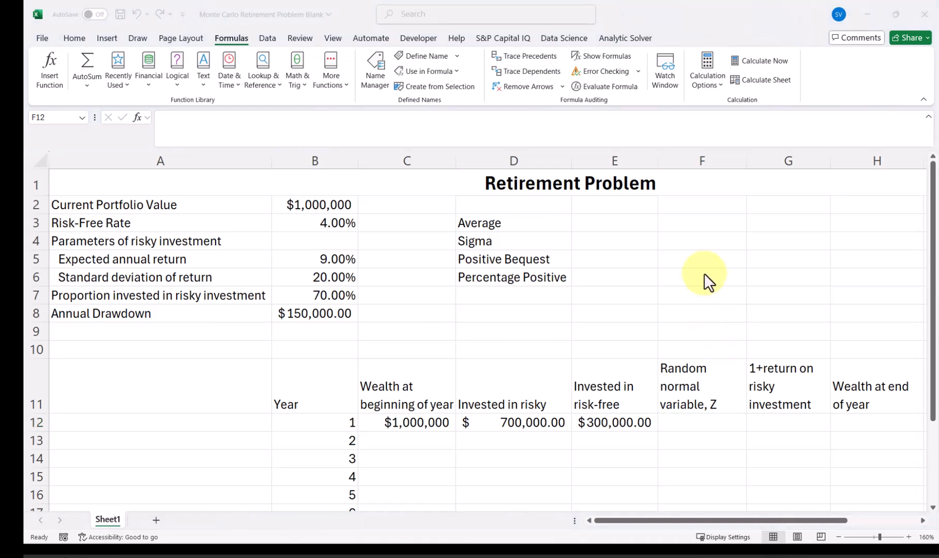
left_click(672, 427)
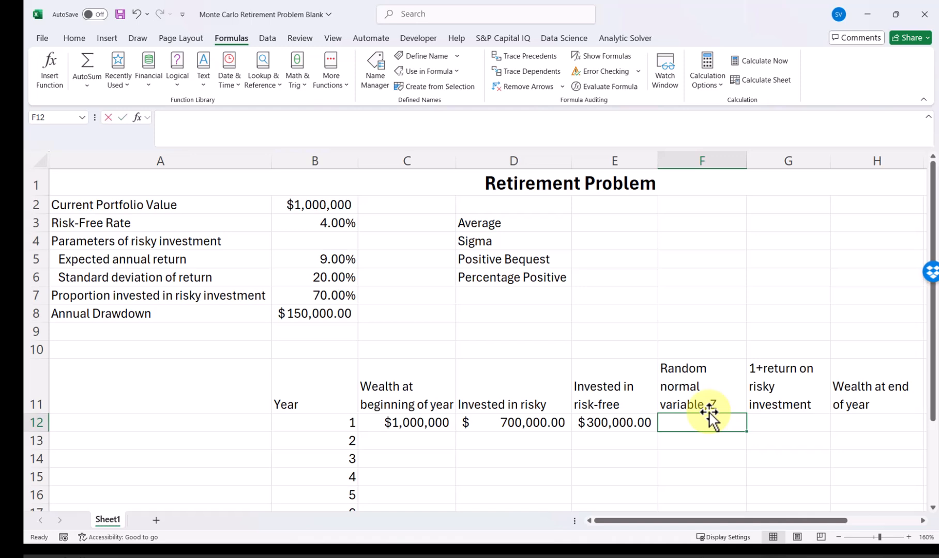
type("=norm")
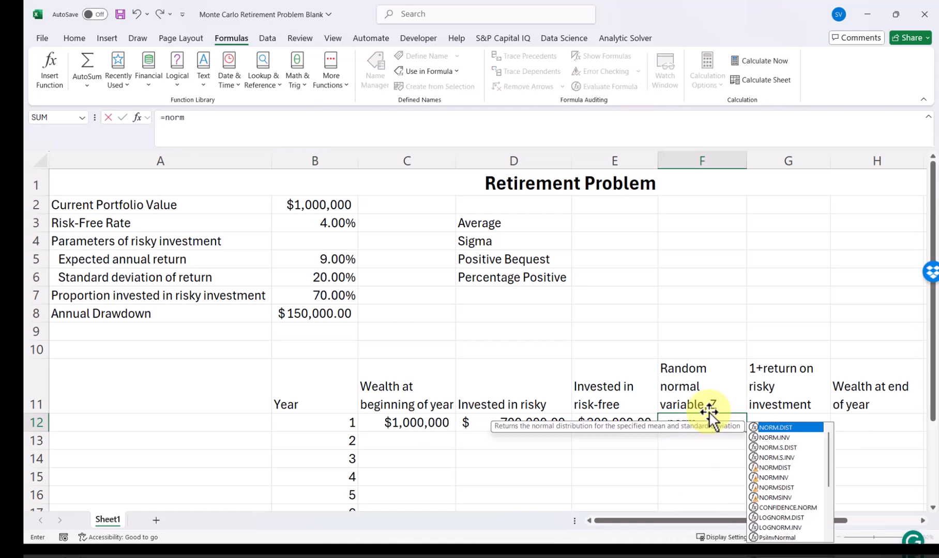
type(".s.")
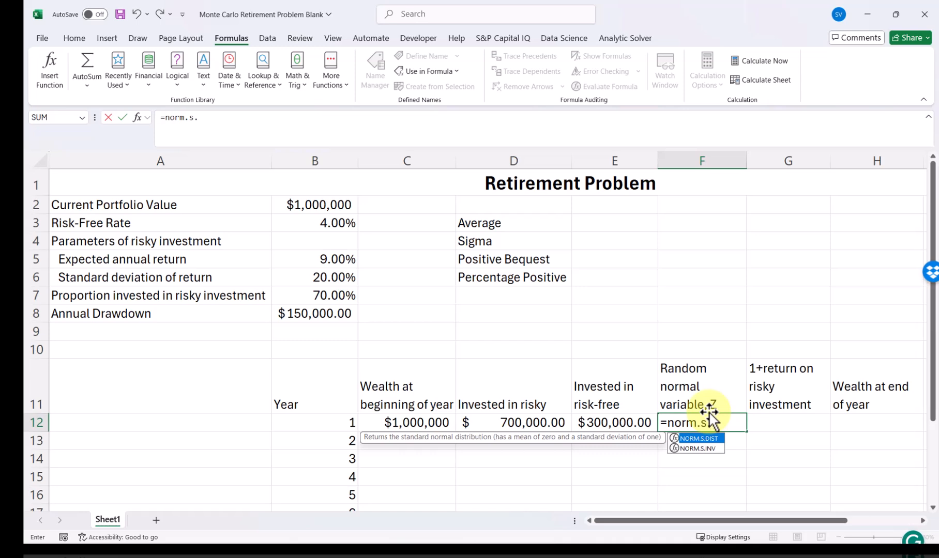
type("inv")
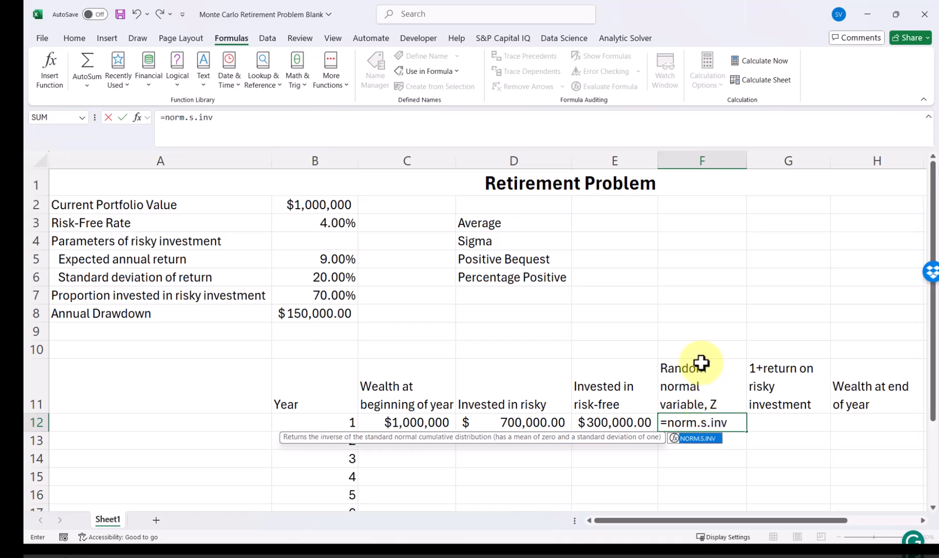
type("(ran")
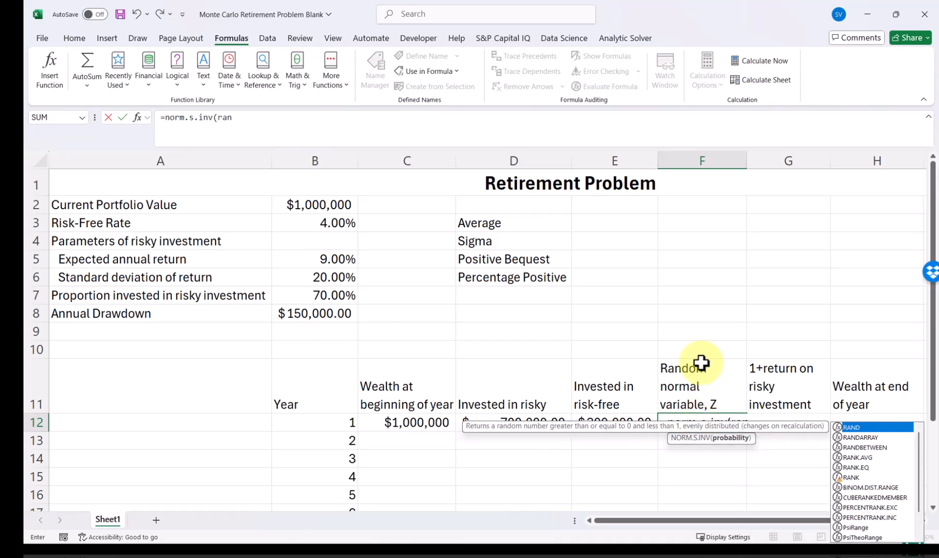
type("d(")
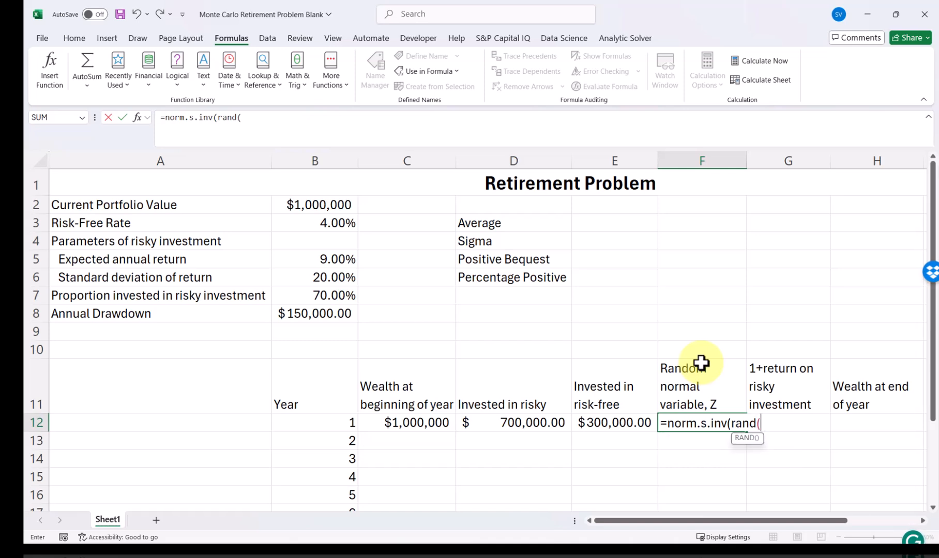
type("))")
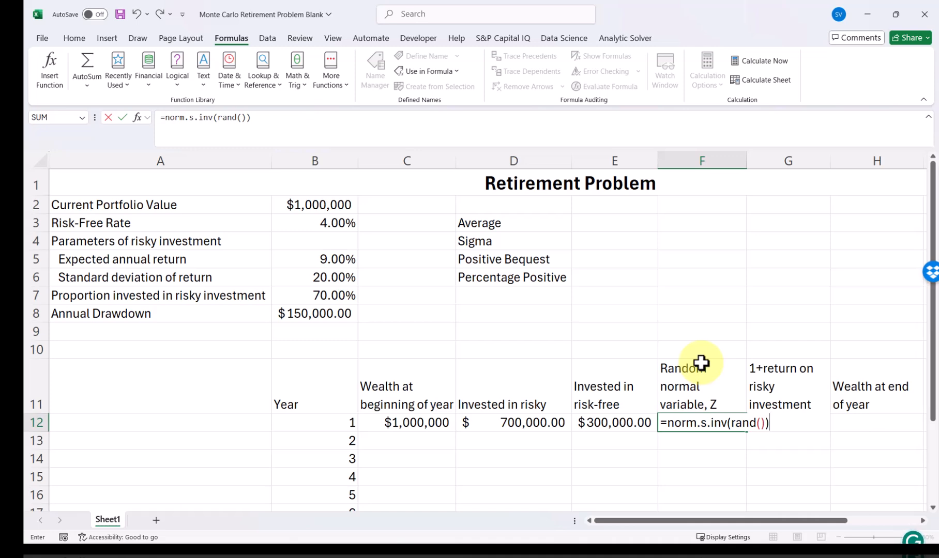
key("Return")
key("Up")
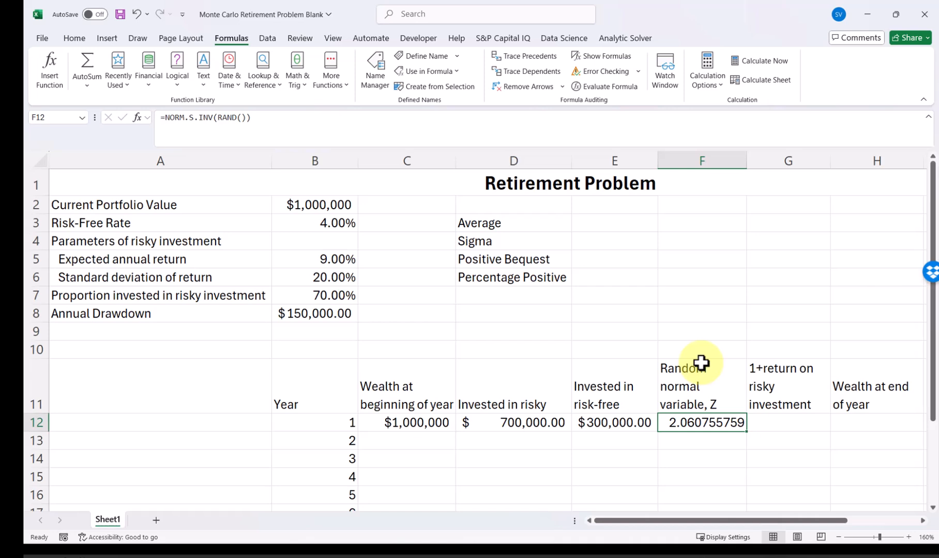
Review the risky portfolio's gross return formula in the Monte Carlo Retirement Example Word document and return to the Excel workbook
key("Right")
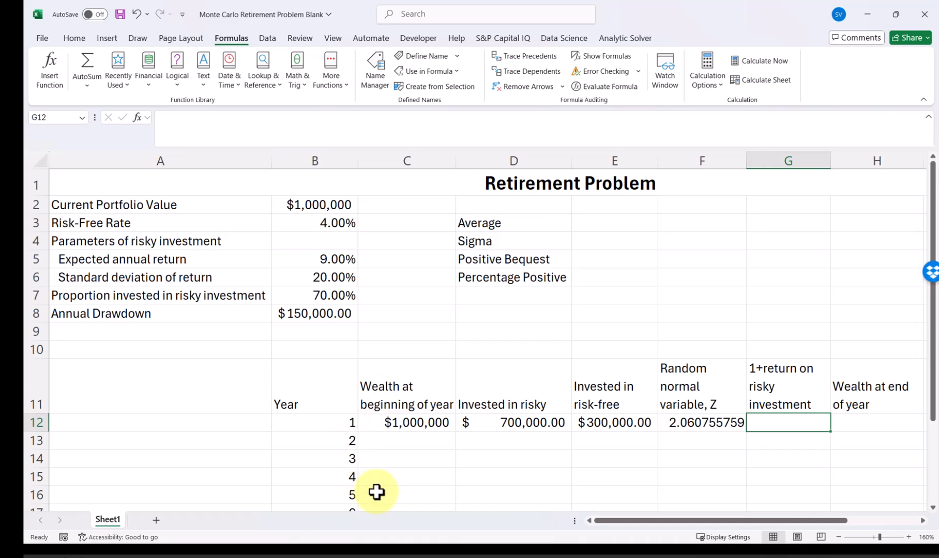
mouse_move(413, 547)
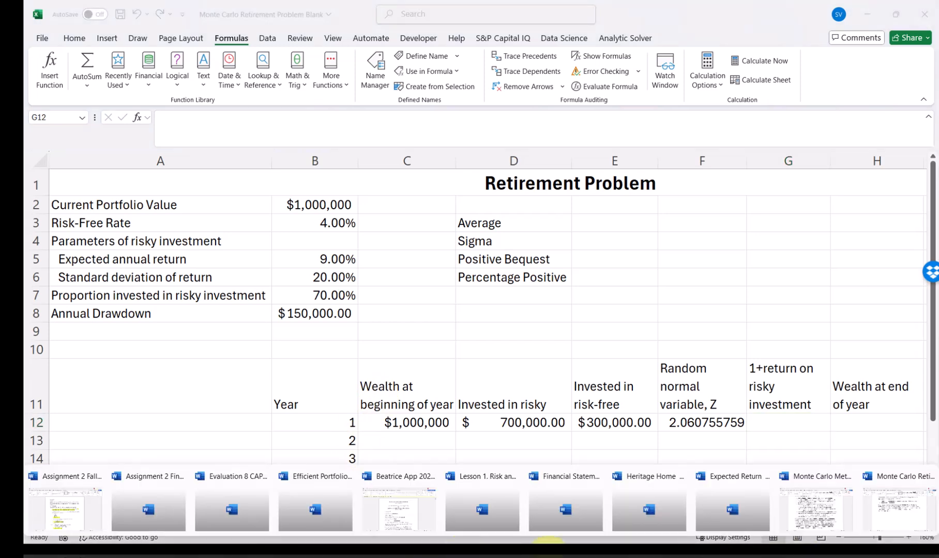
left_click(886, 517)
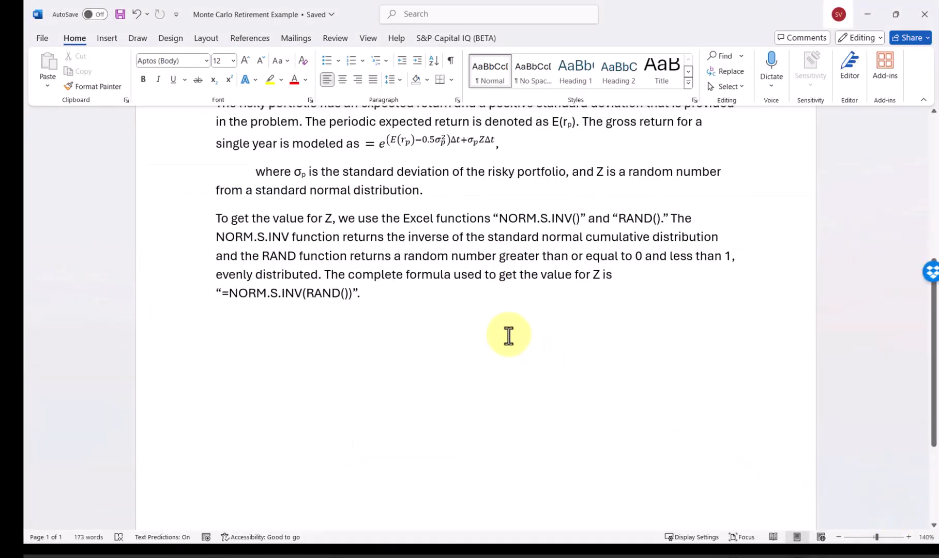
scroll(422, 206, "up", 2)
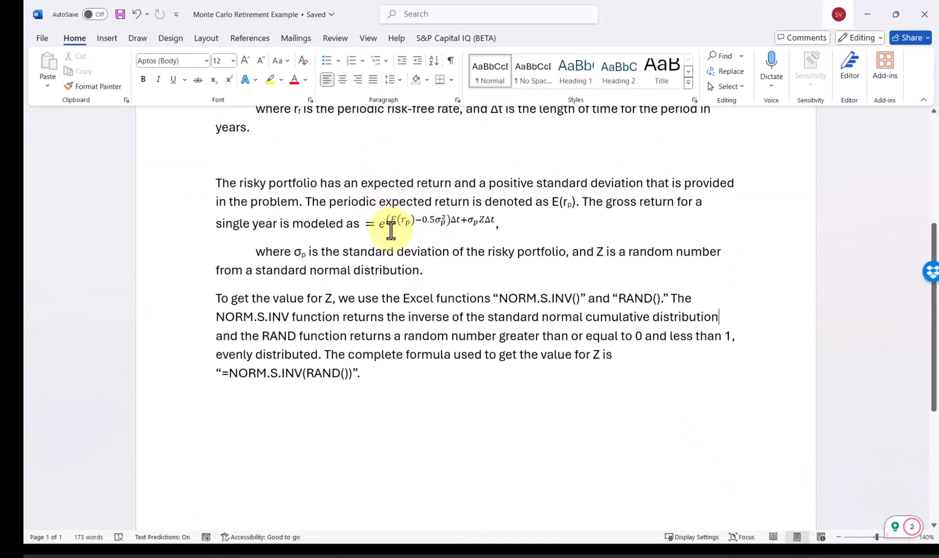
left_click(375, 227)
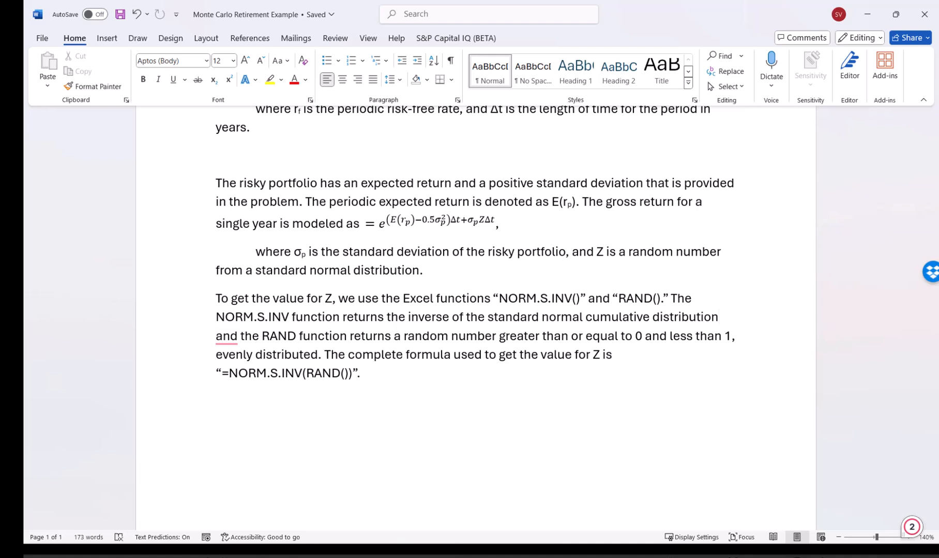
key("alt+Tab")
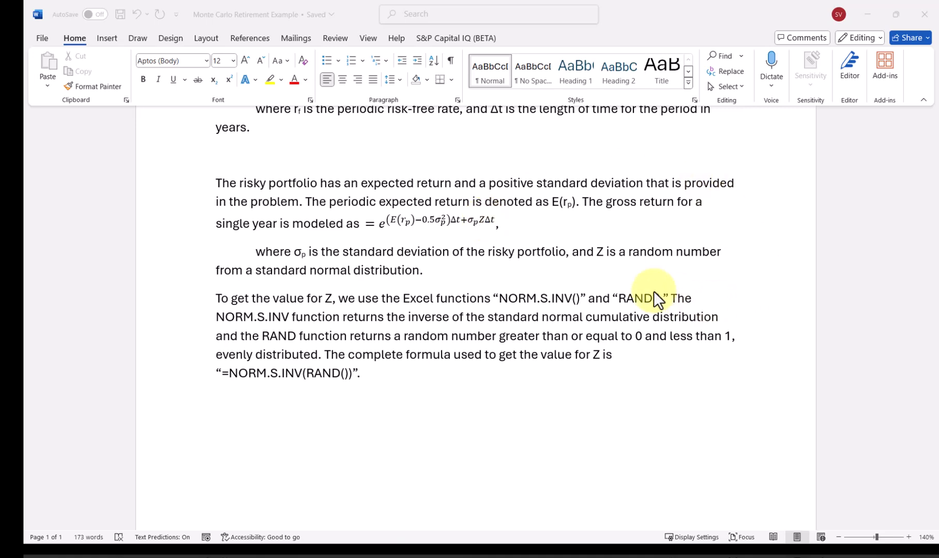
left_click(868, 14)
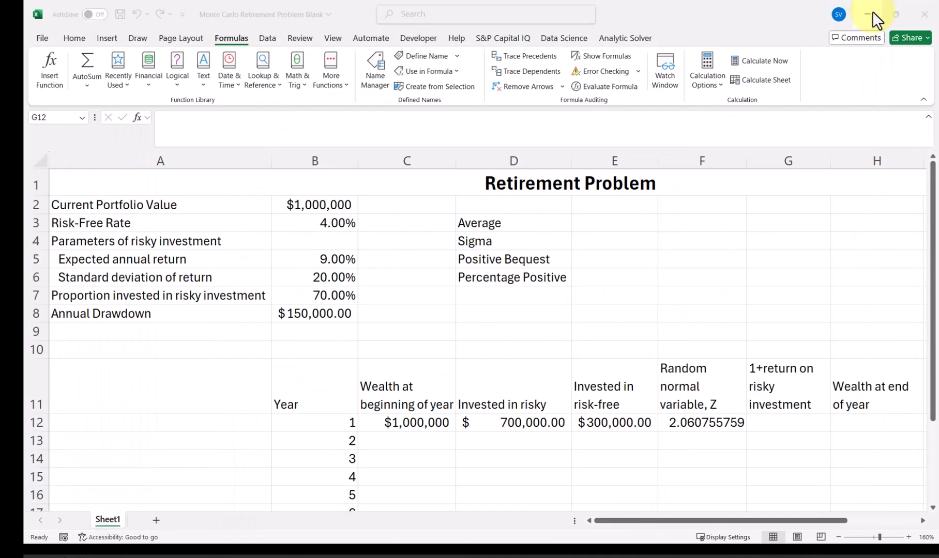
Calculate year 1's 1+return on risky investment in G12 with the formula =EXP(riskyreturn-0.5*riskystdev^2+riskystdev*F12)
left_click(788, 425)
type("=e")
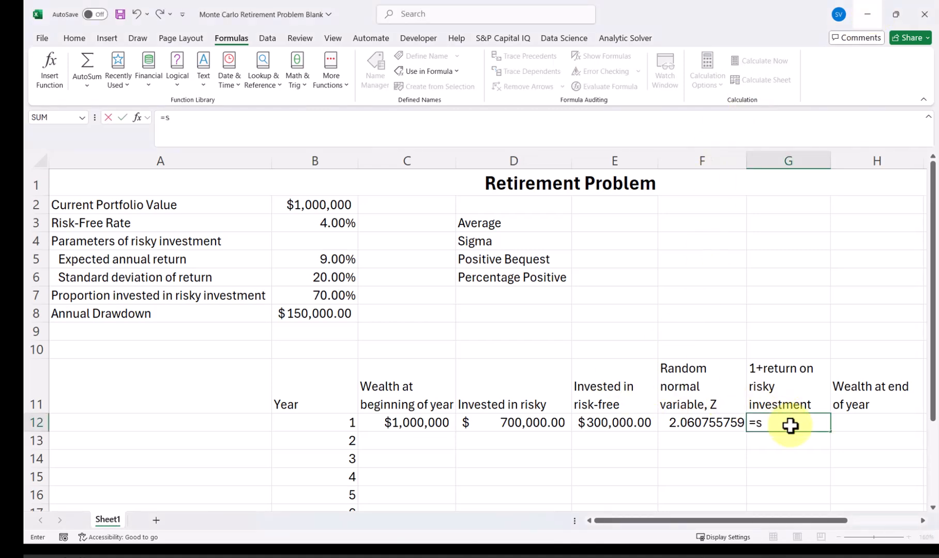
type("xp")
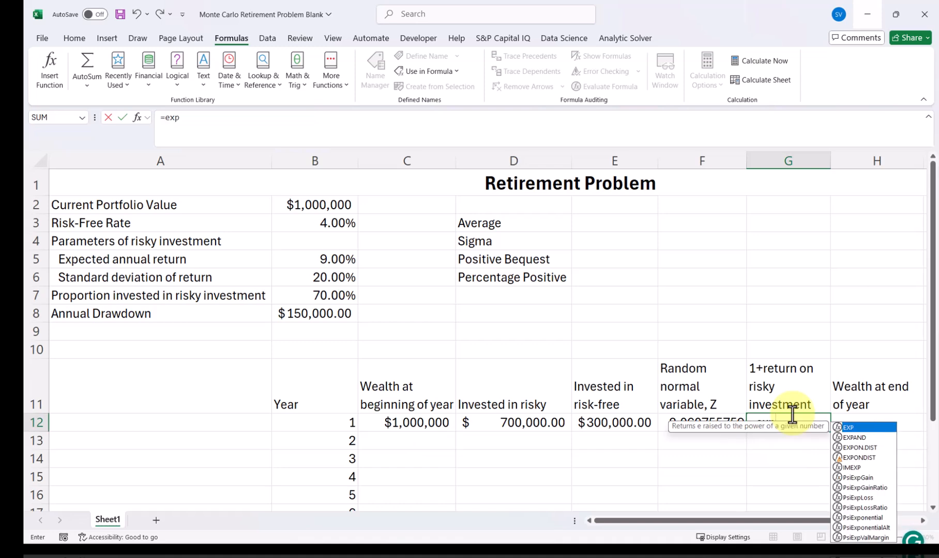
type("(")
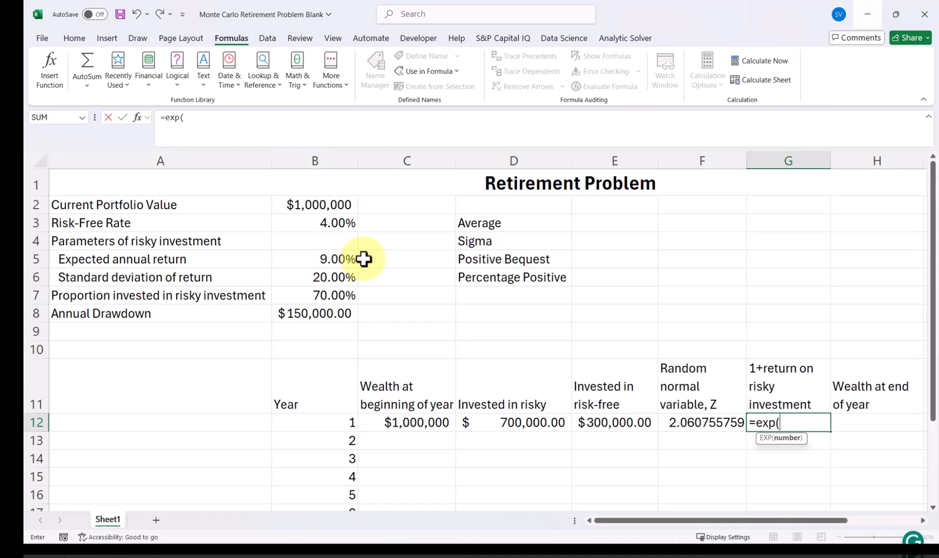
type("risk")
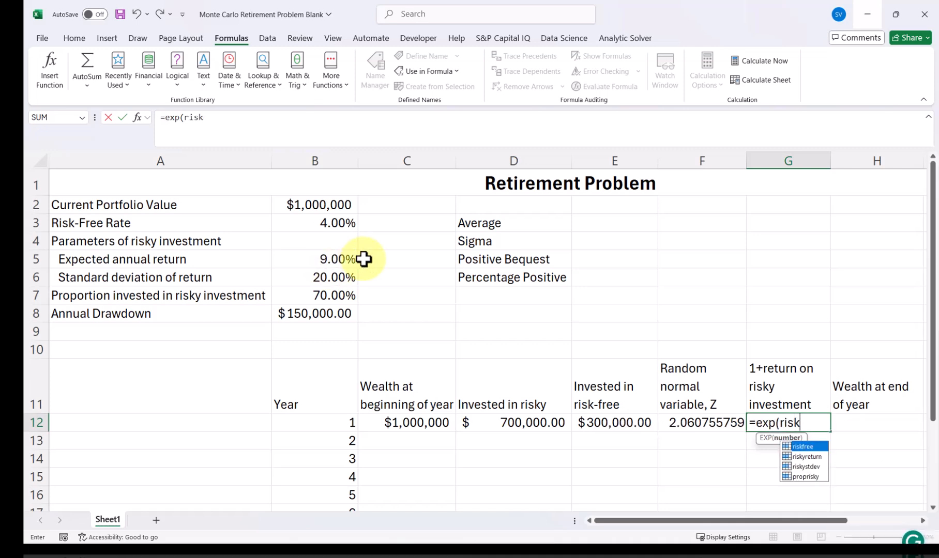
type("yretu")
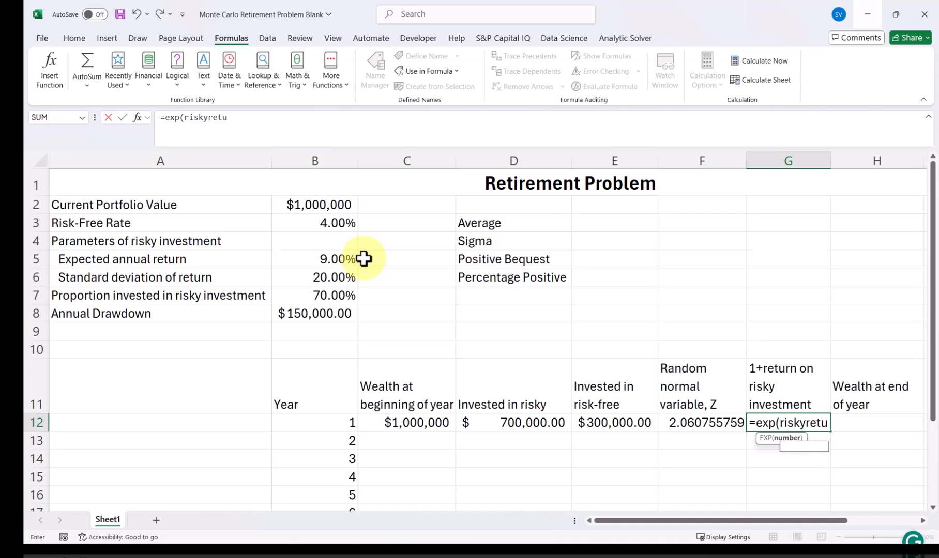
type("rn")
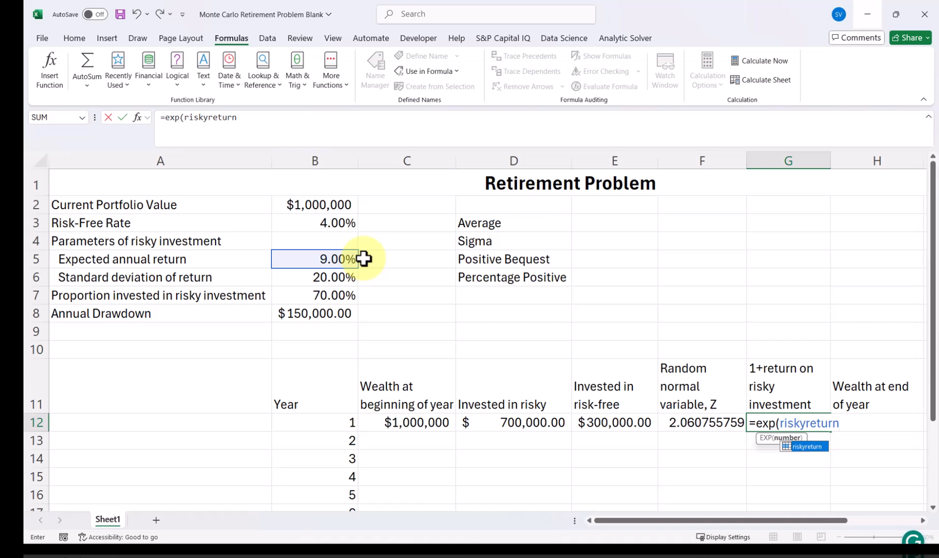
type("-0.5")
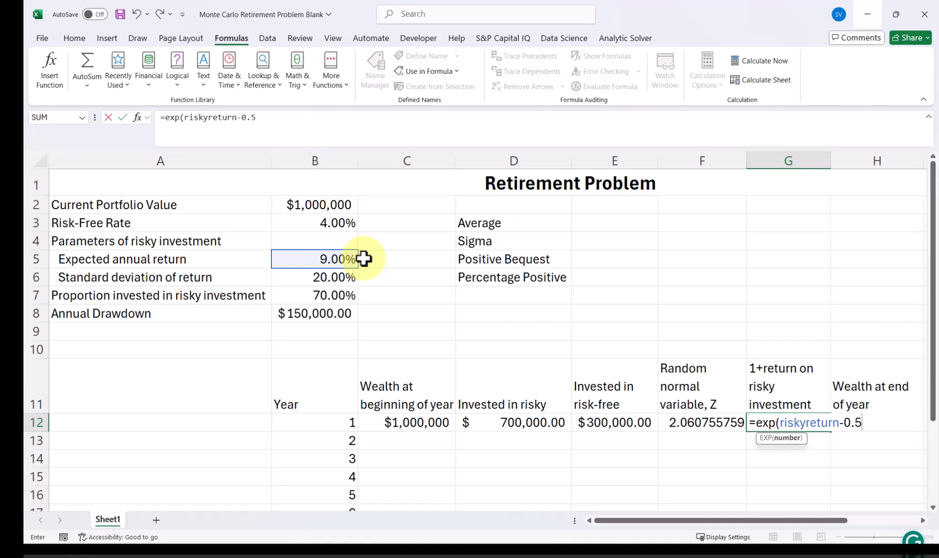
type("*")
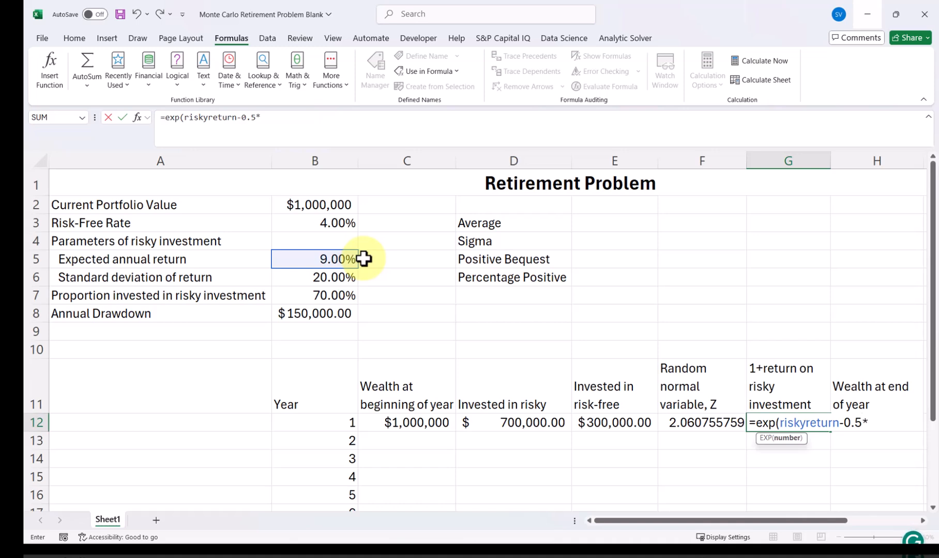
left_click(293, 283)
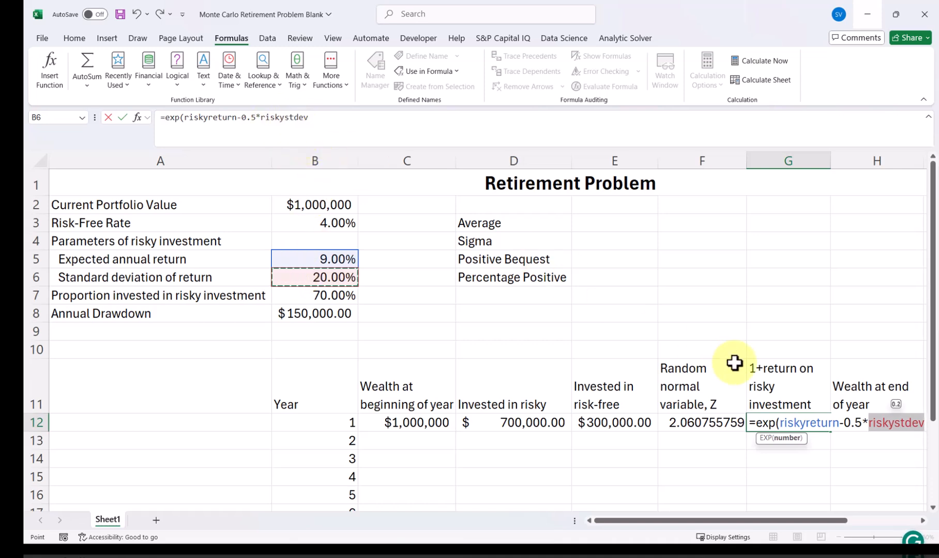
left_click_drag(813, 519, 871, 518)
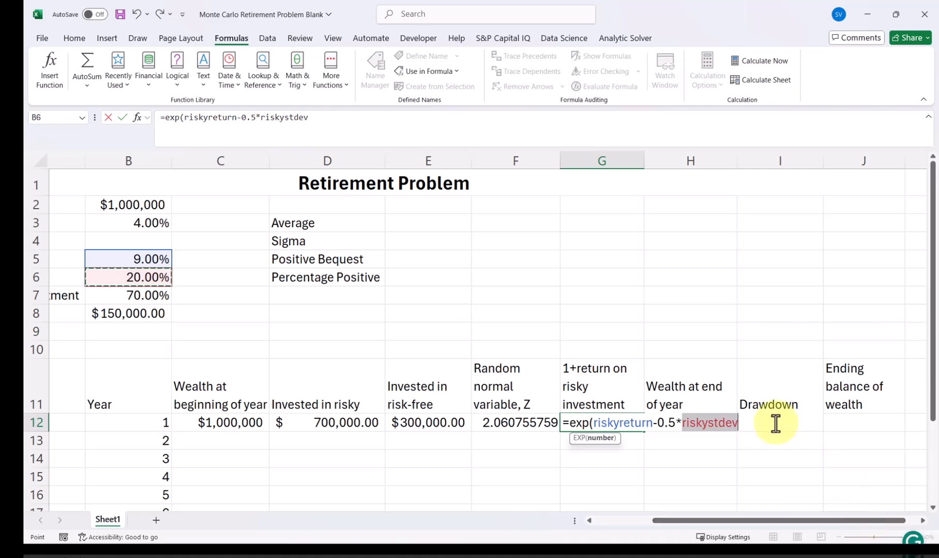
left_click(336, 118)
type("^2")
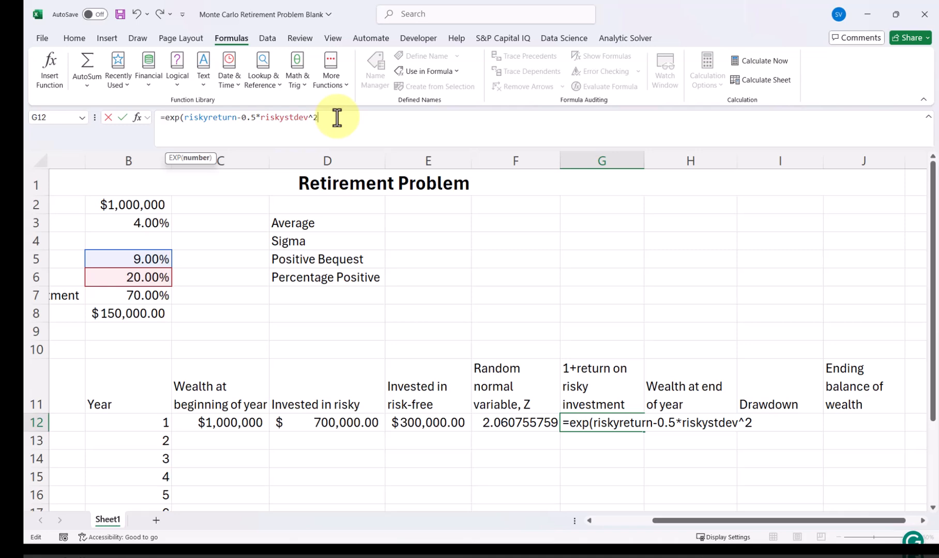
type("+risky")
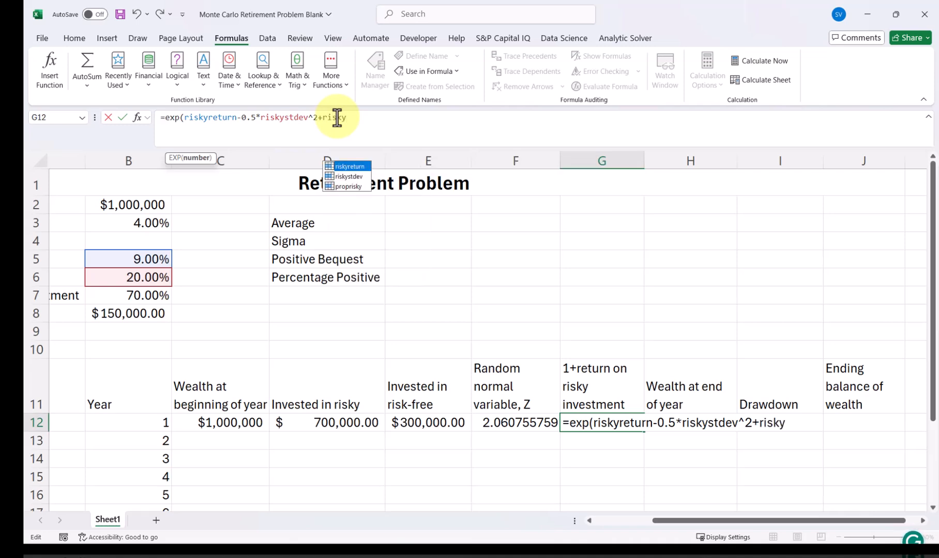
type("stdev")
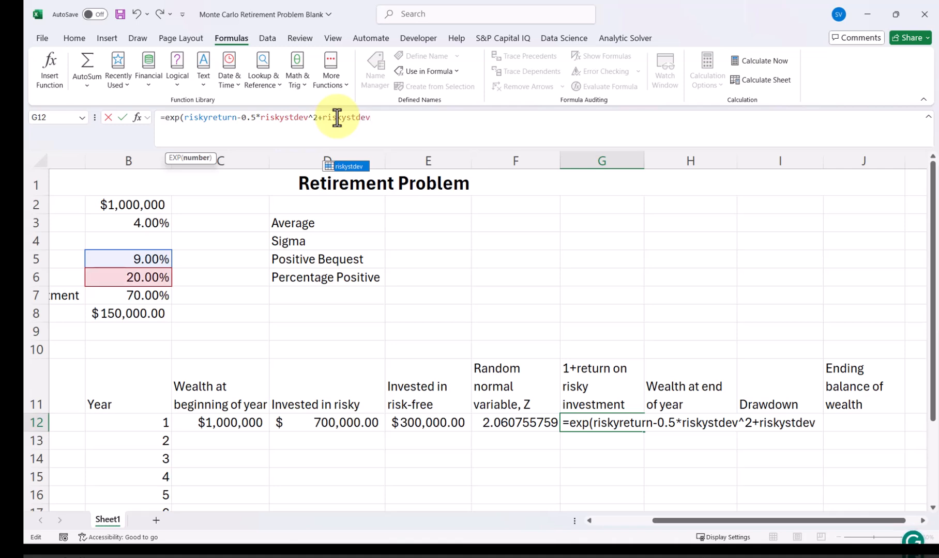
type("*")
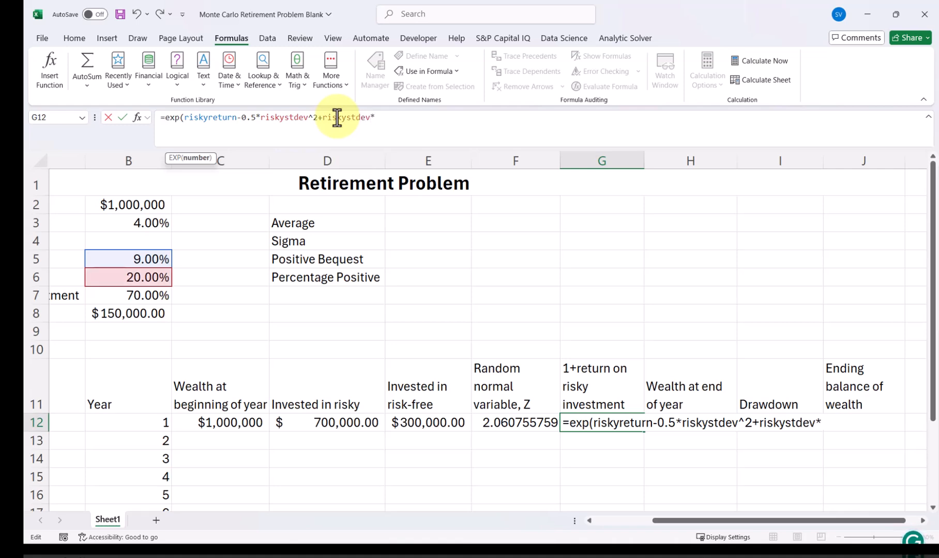
left_click(509, 426)
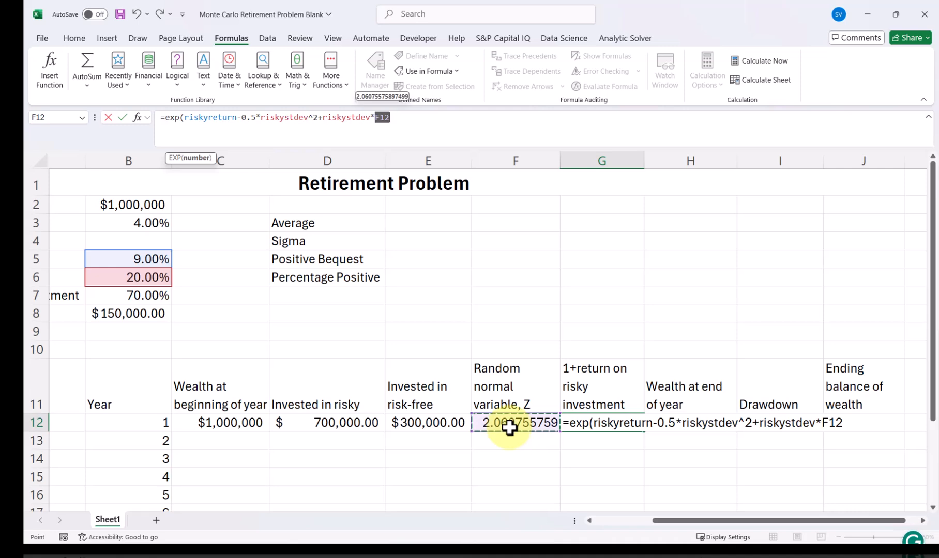
type(")")
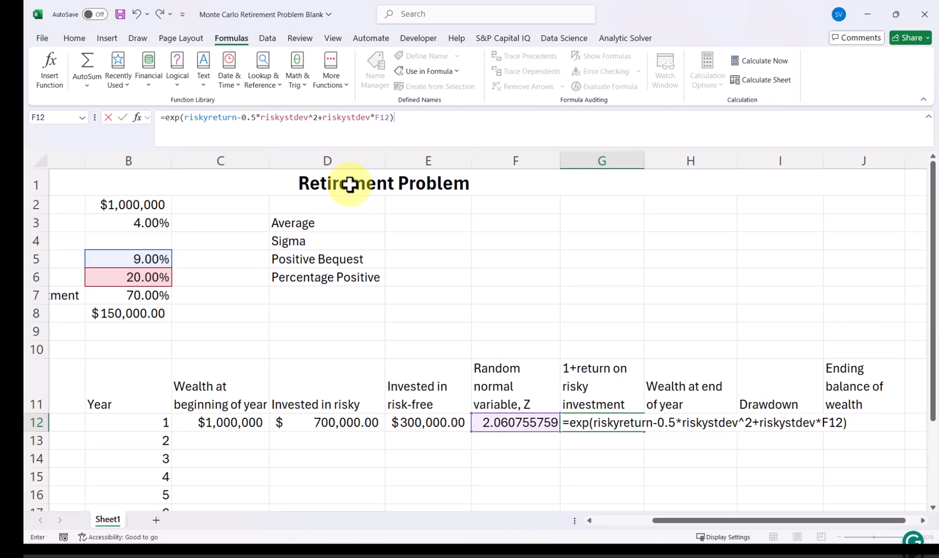
key("Return")
key("Up")
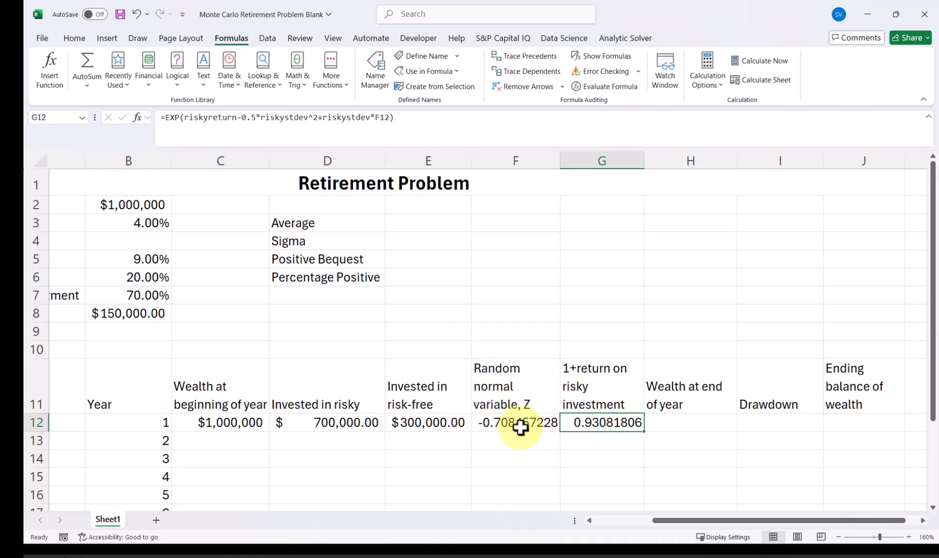
Calculate year 1's wealth at end of year in H12 with the formula =D12*G12+E12*EXP(riskfree)
left_click(673, 421)
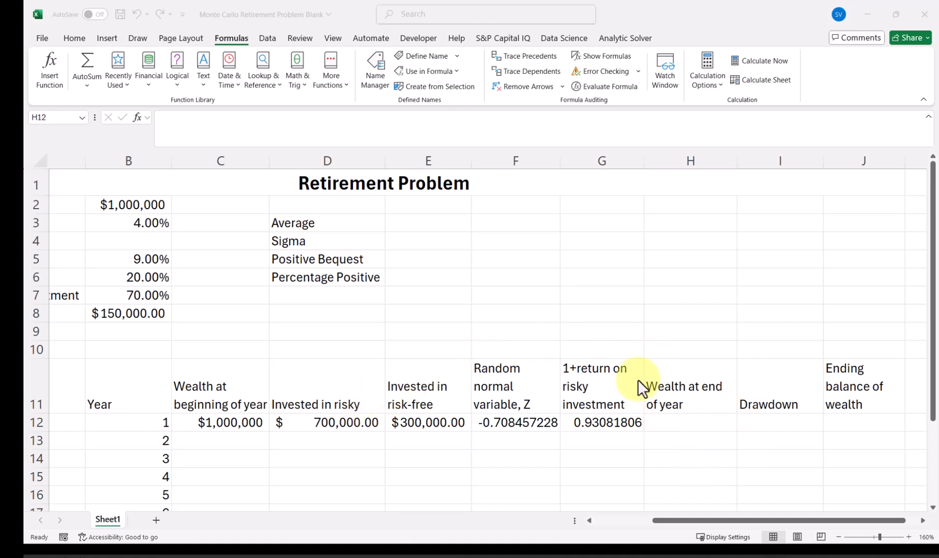
left_click(694, 423)
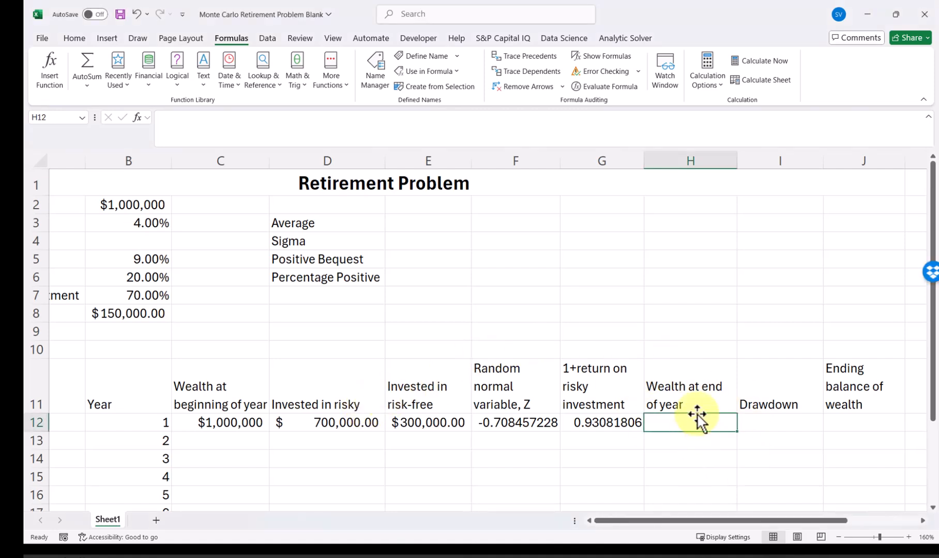
type("=")
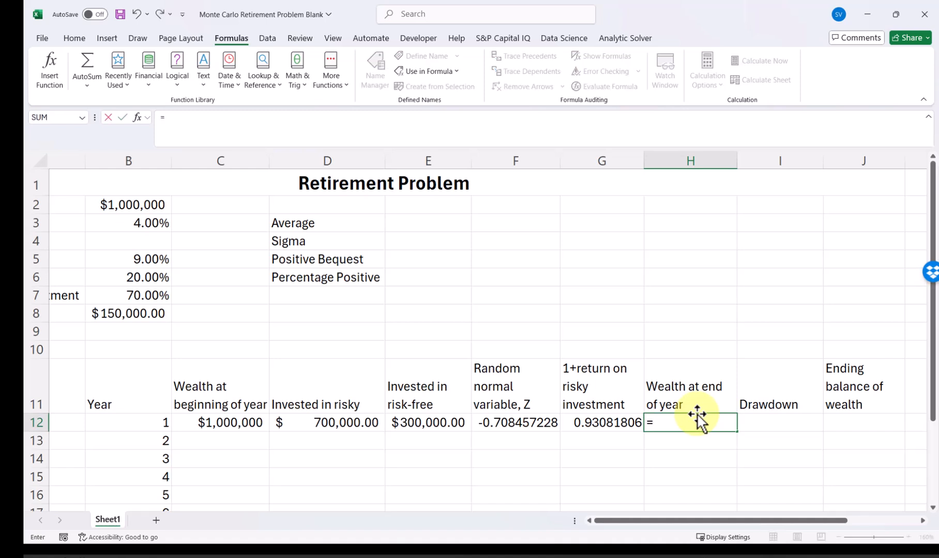
key("Left")
key("Left")
key("Left")
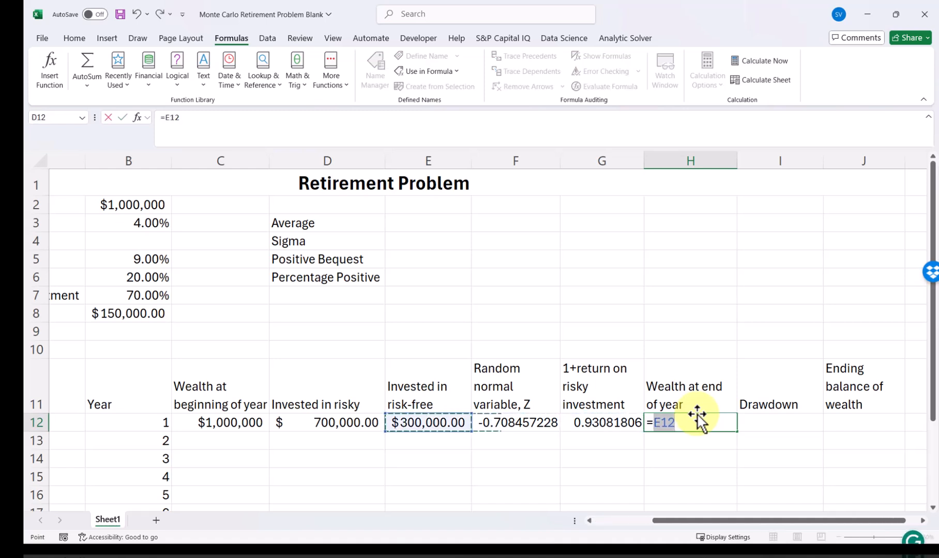
key("Left")
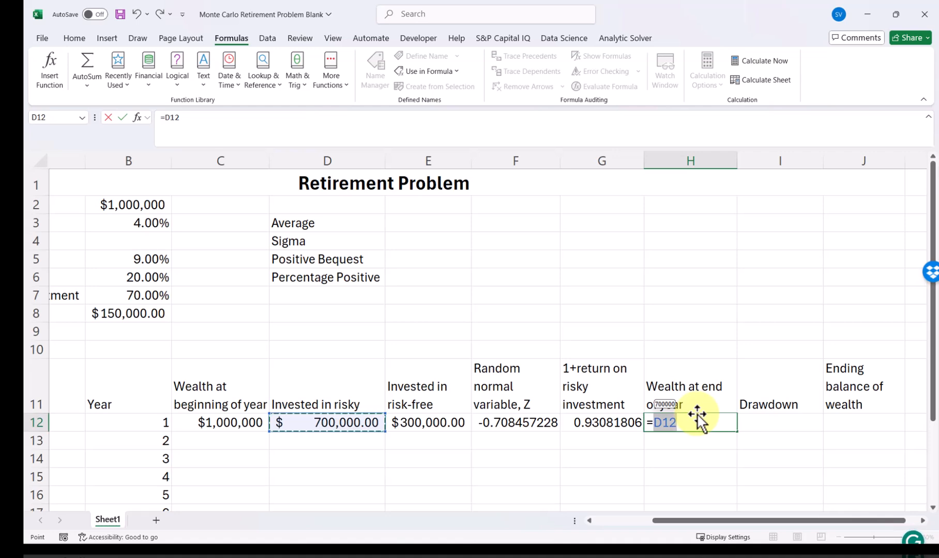
type("*")
key("Left")
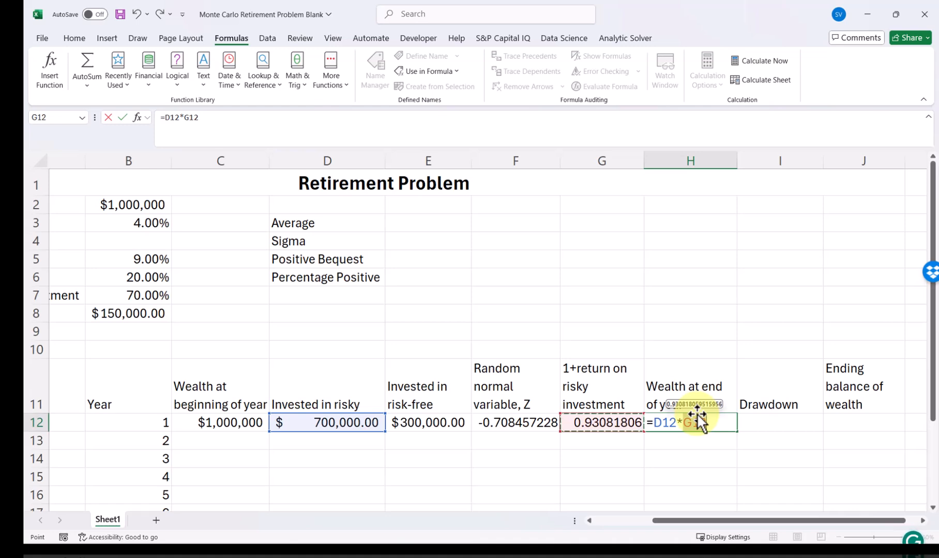
type("+")
key("Left")
key("Left")
key("Left")
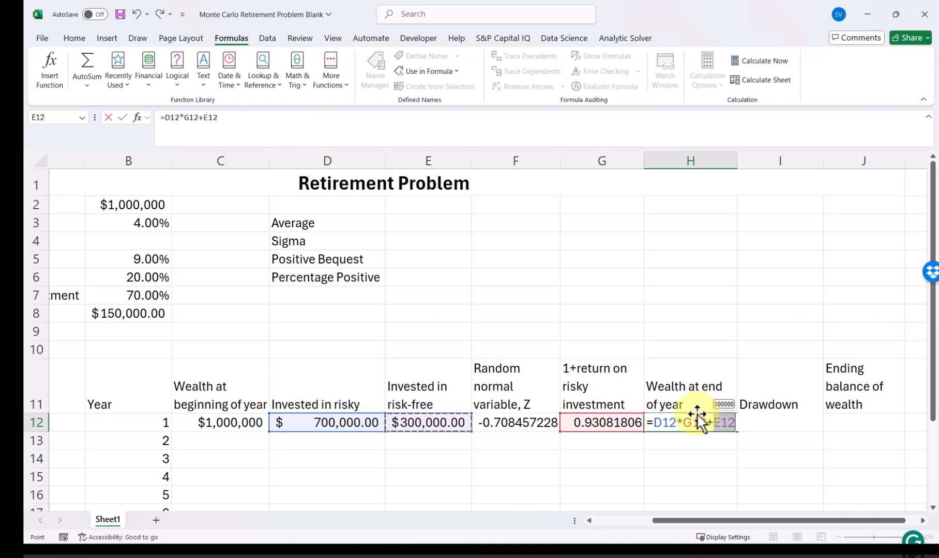
type("*")
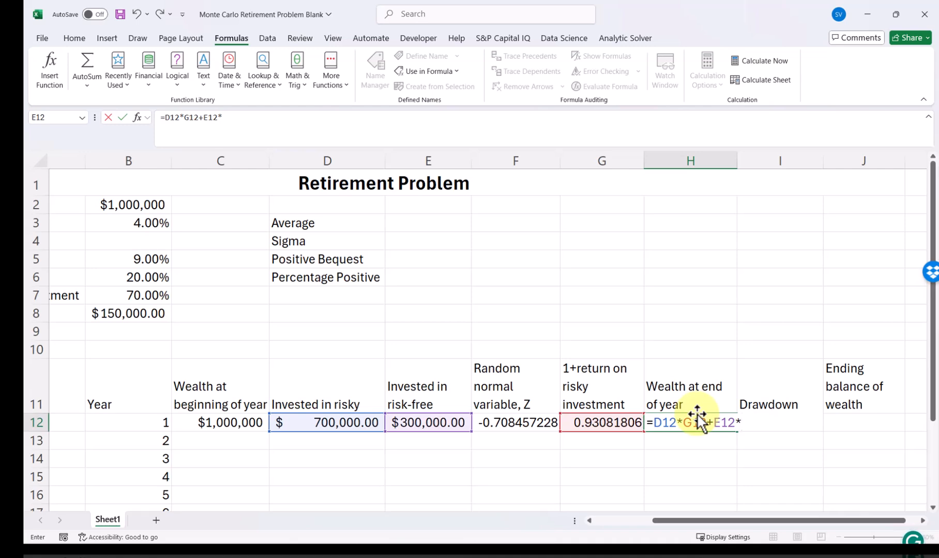
type("exp(")
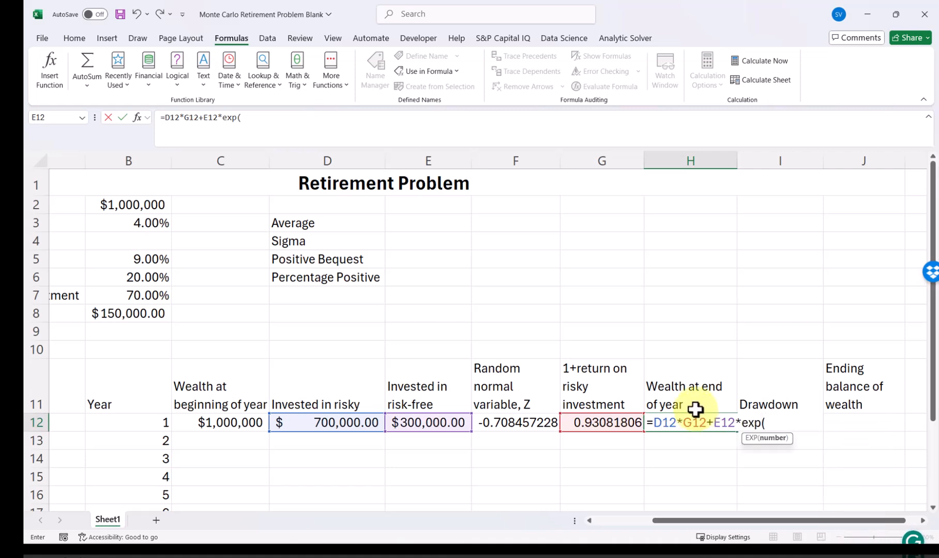
type("risk")
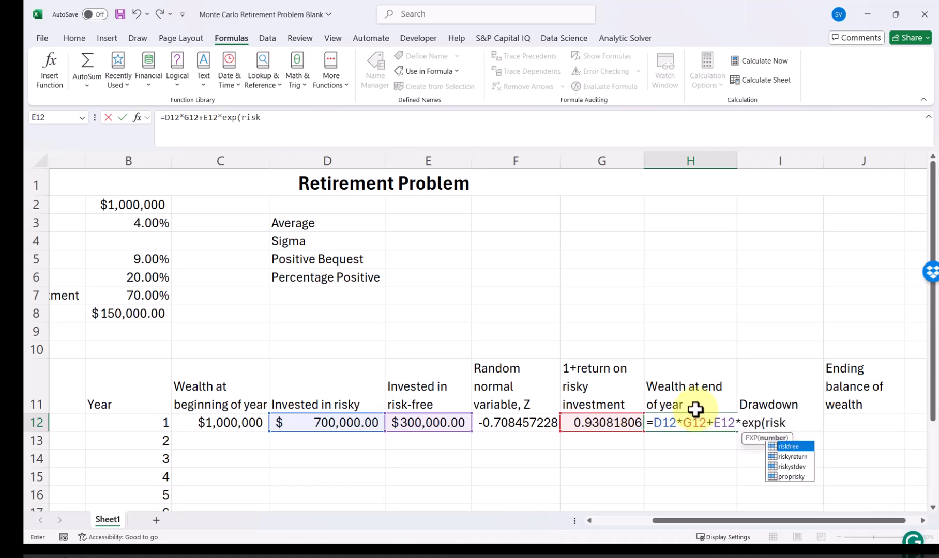
type("free")
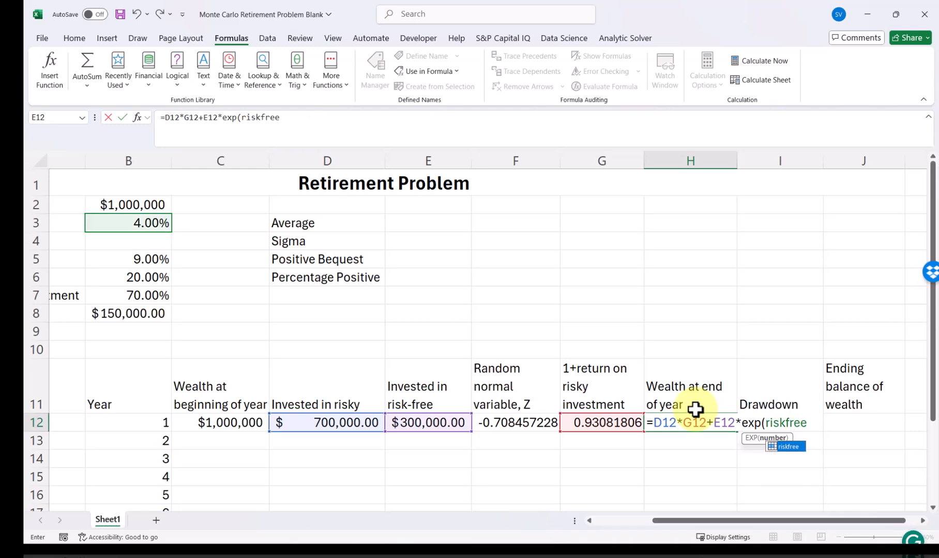
type(")")
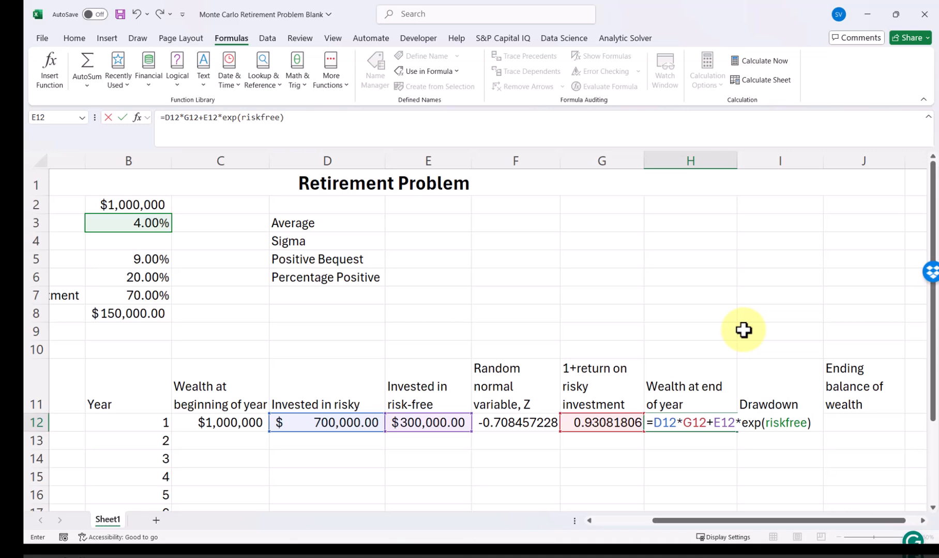
key("Return")
key("Up")
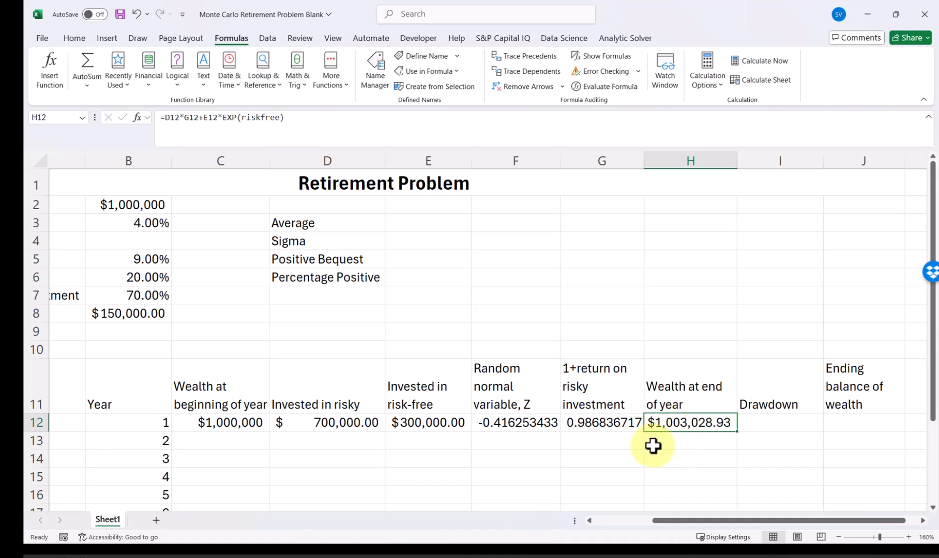
Fill in year 1's drawdown in I12 with the formula =drawdown
left_click(759, 421)
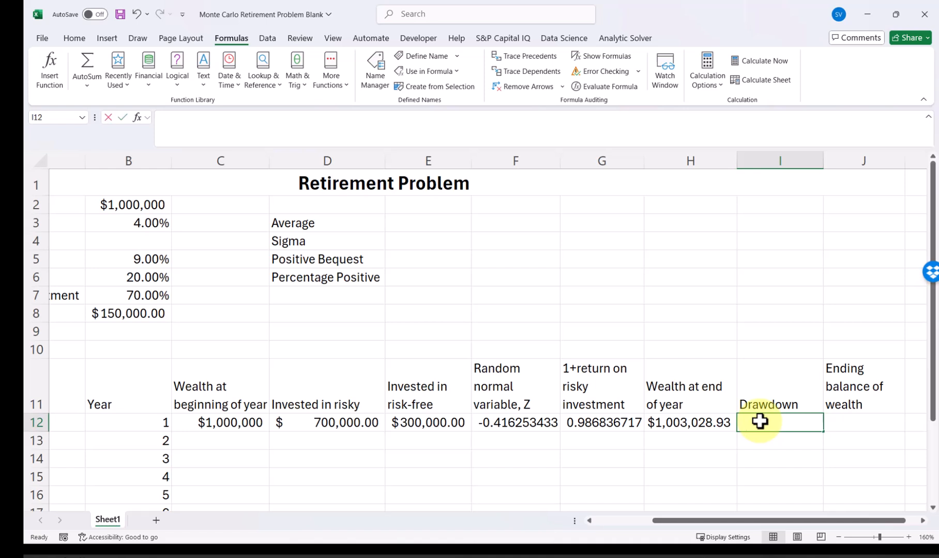
type("=drawdown")
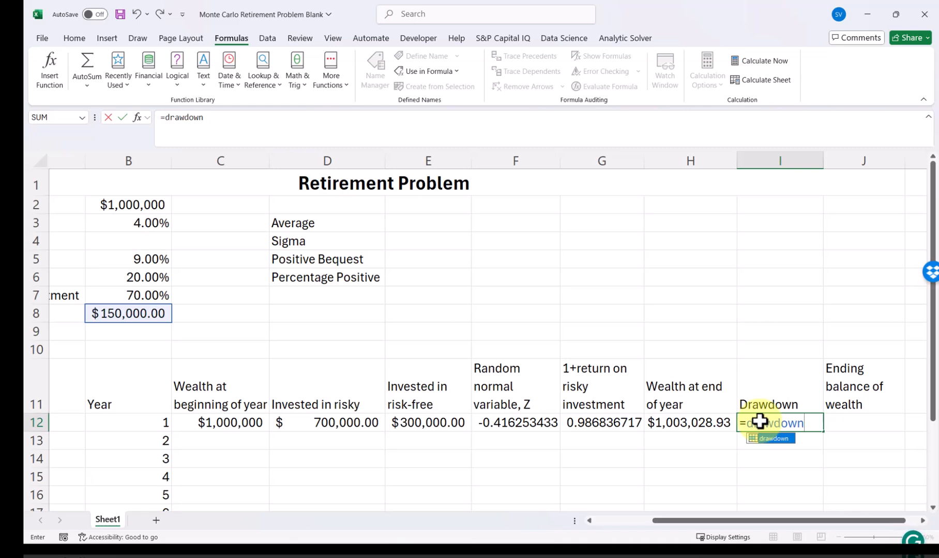
key("Return")
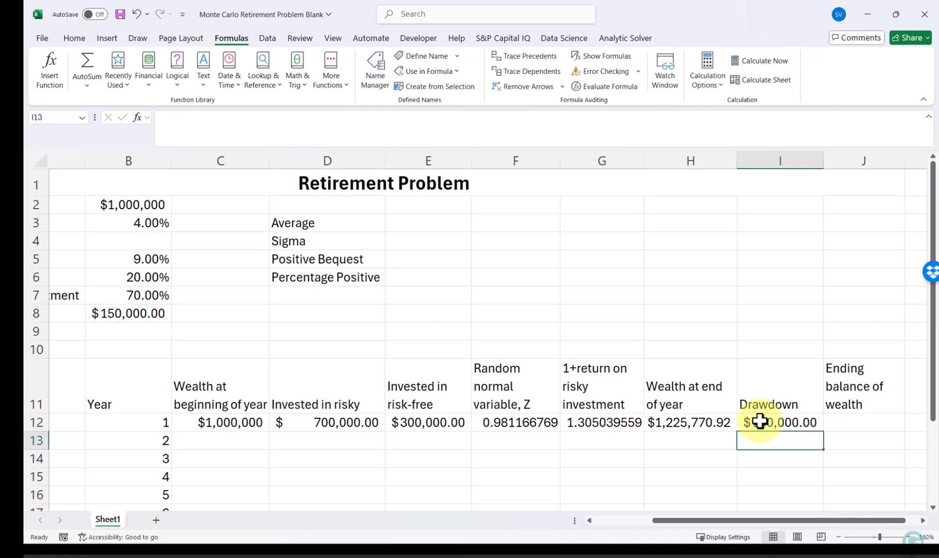
left_click(759, 423)
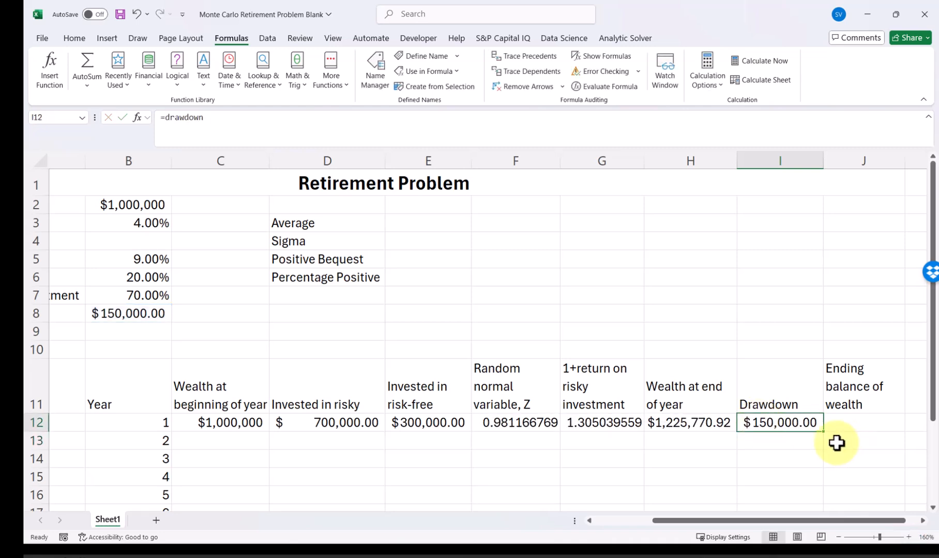
Calculate year 1's ending balance of wealth in J12 with the formula =H12-I12
left_click(855, 423)
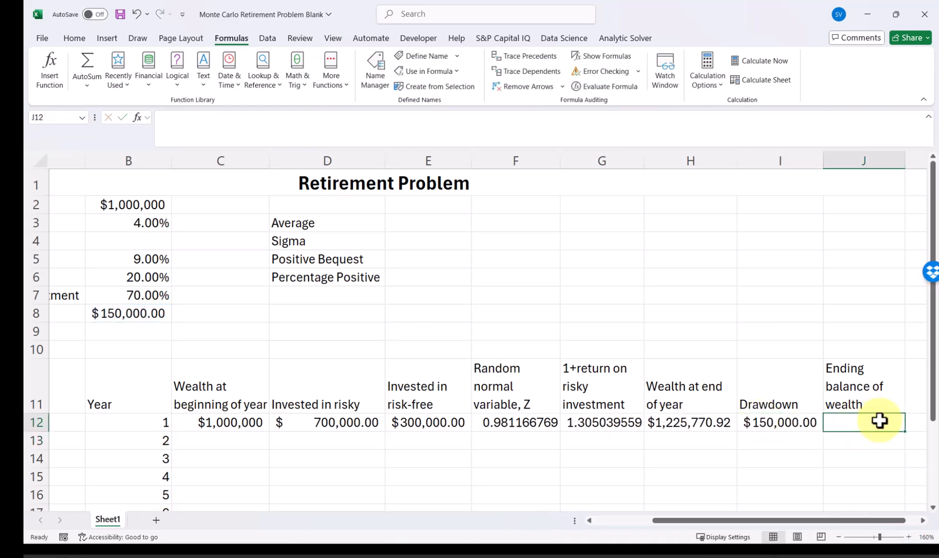
type("=")
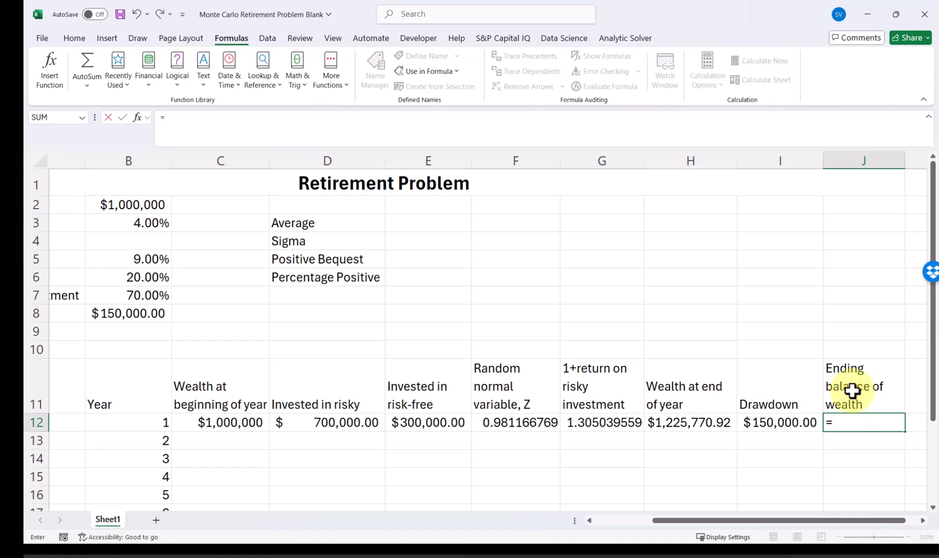
key("Left")
key("Left")
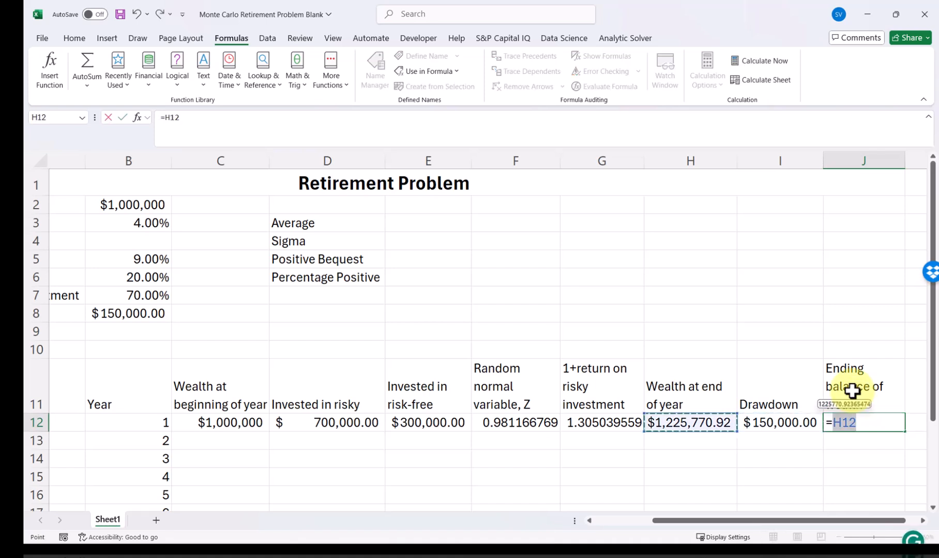
type("-")
key("Left")
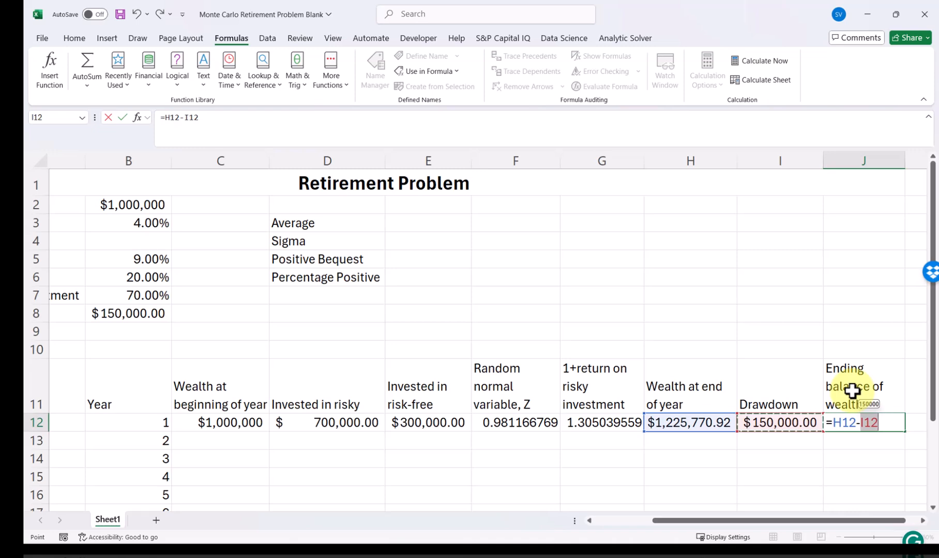
key("Return")
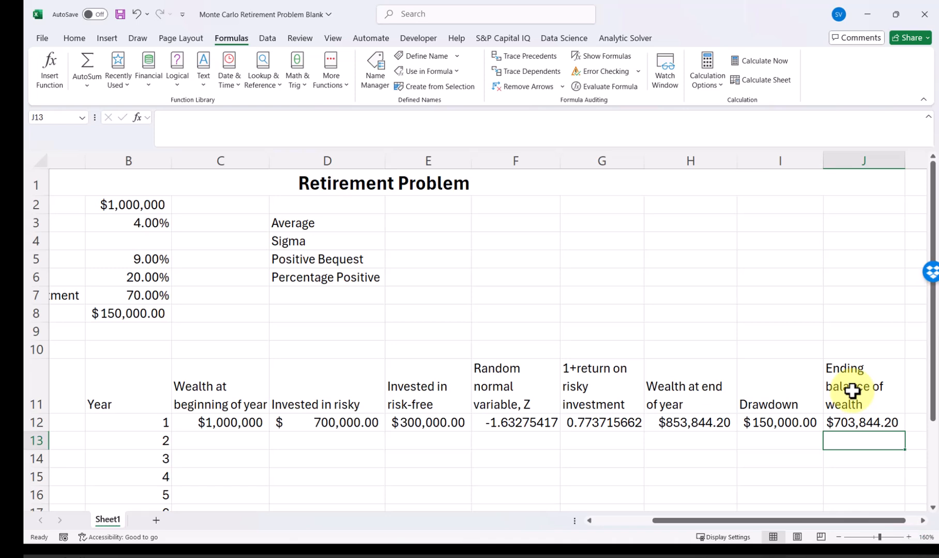
Link year 2's wealth at beginning of year in C13 to year 1's ending balance with the formula =J12
key("Left")
key("Left")
key("Left")
key("Left")
key("Left")
key("Left")
key("Left")
key("Right")
key("Right")
key("Right")
key("Right")
key("Right")
key("Right")
key("Right")
key("Right")
key("Left")
key("Left")
key("Left")
key("Left")
key("Left")
key("Left")
key("Left")
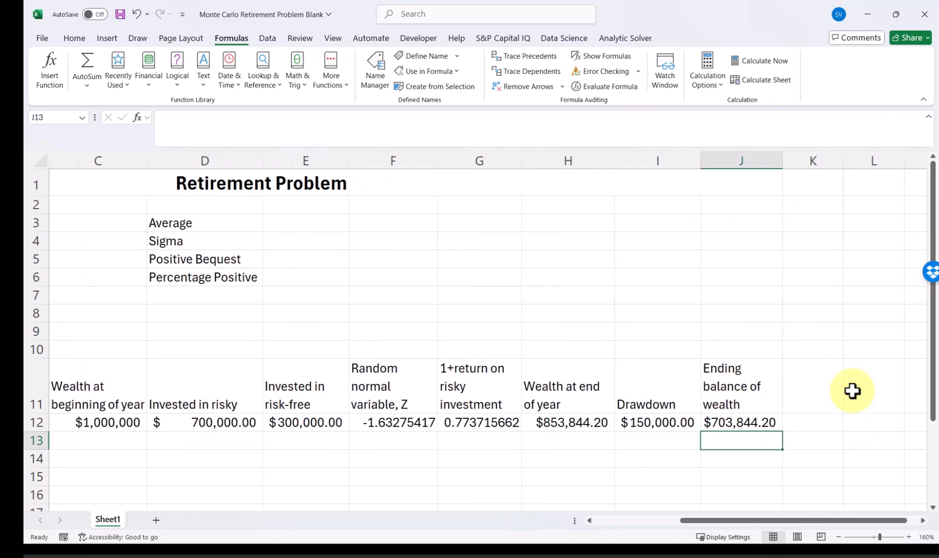
key("Left")
key("Left")
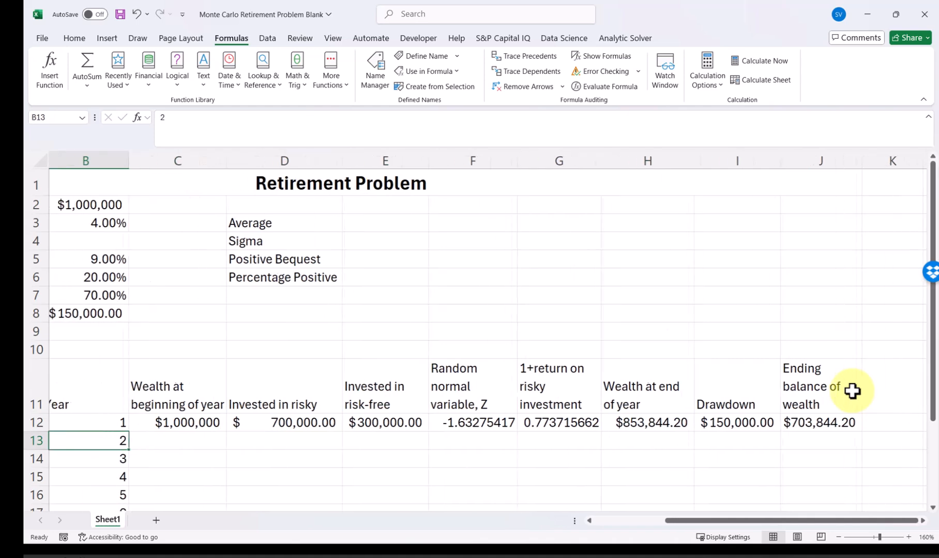
key("Right")
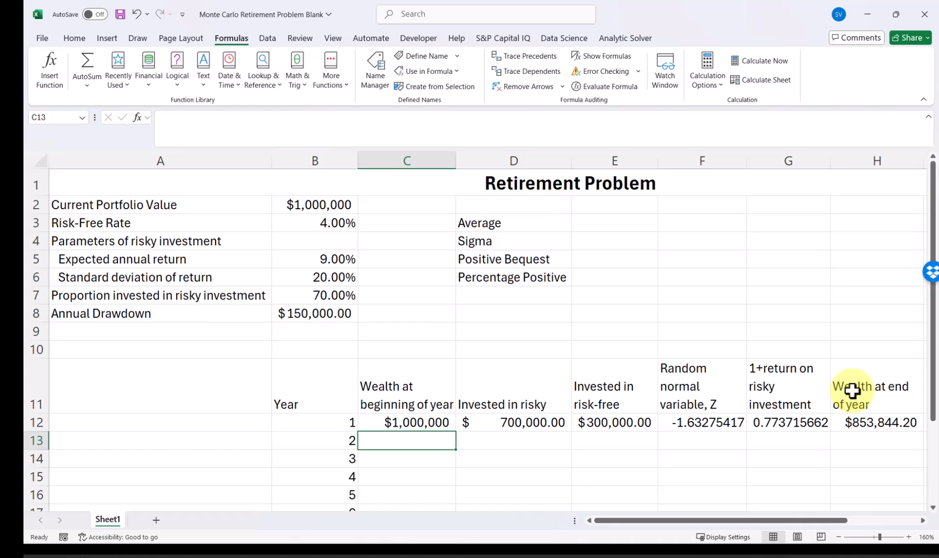
type("=")
key("Right")
key("Right")
key("Right")
key("Right")
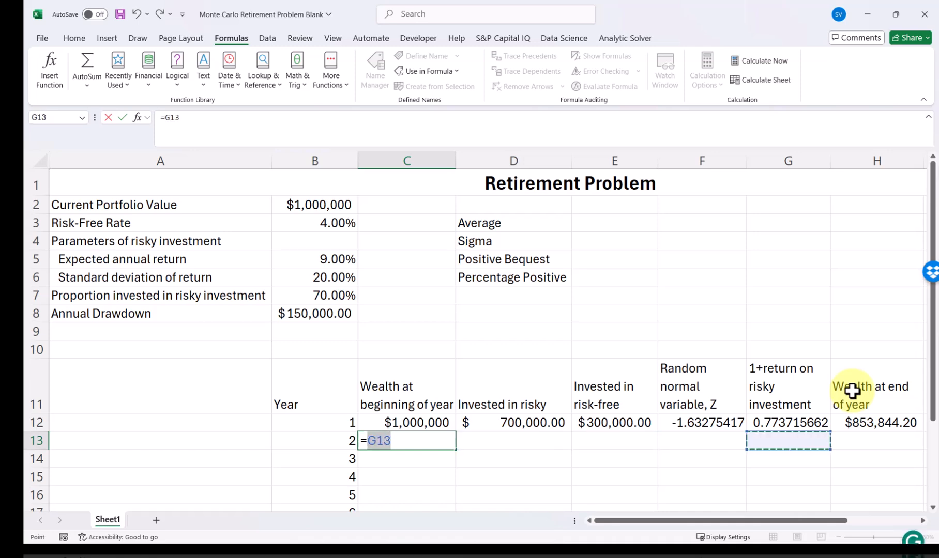
key("Right")
key("Right")
key("Right")
key("Up")
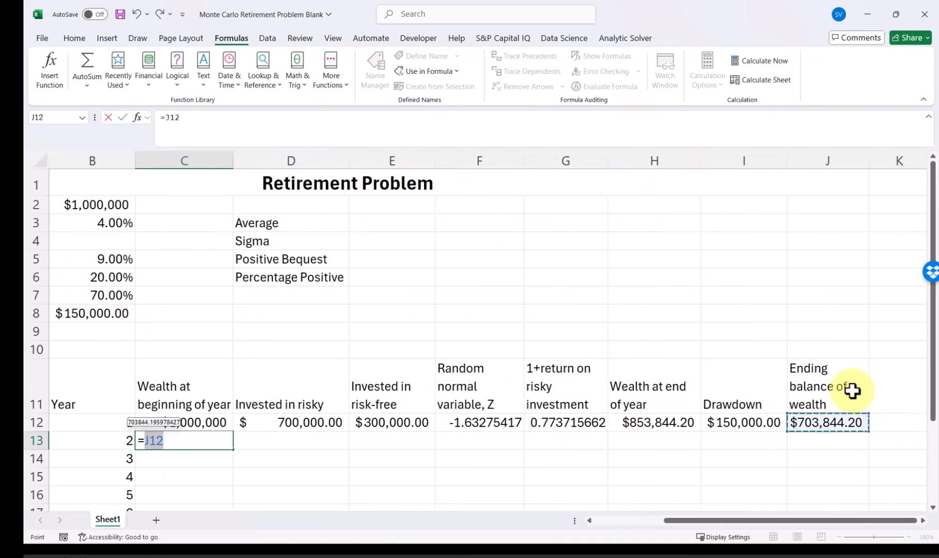
key("Return")
key("Up")
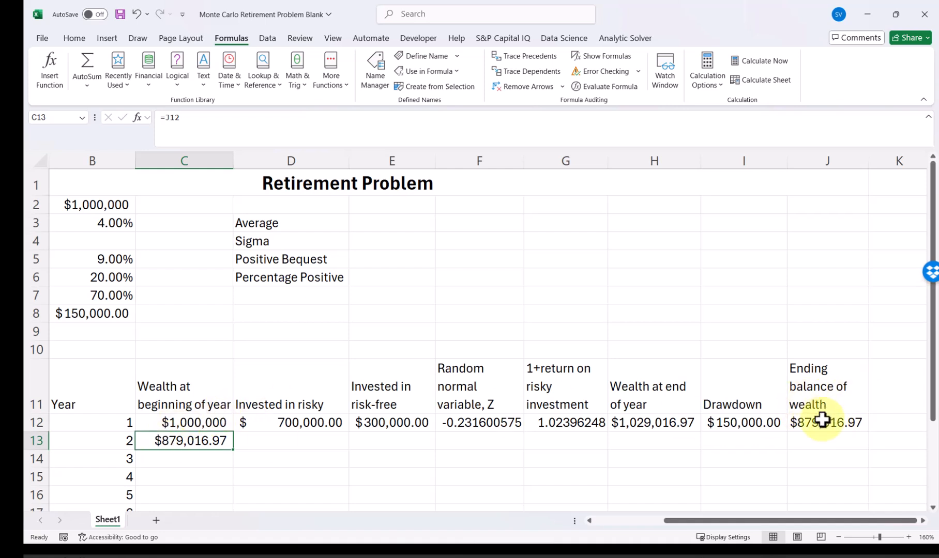
Copy the year 1 formulas in D12:J12 down into the year 2 row
left_click(330, 440)
left_click(309, 423)
left_click_drag(309, 423, 833, 427)
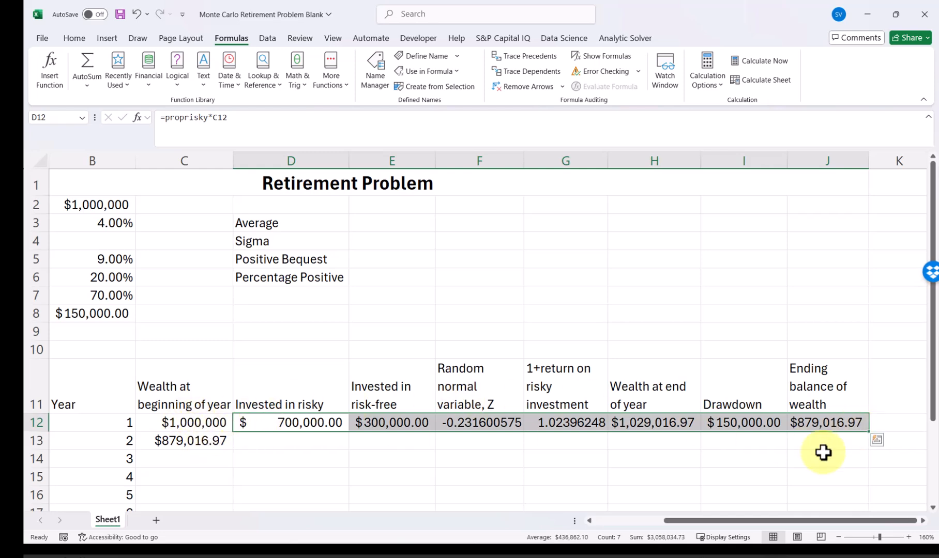
left_click_drag(869, 432, 870, 447)
left_click(589, 477)
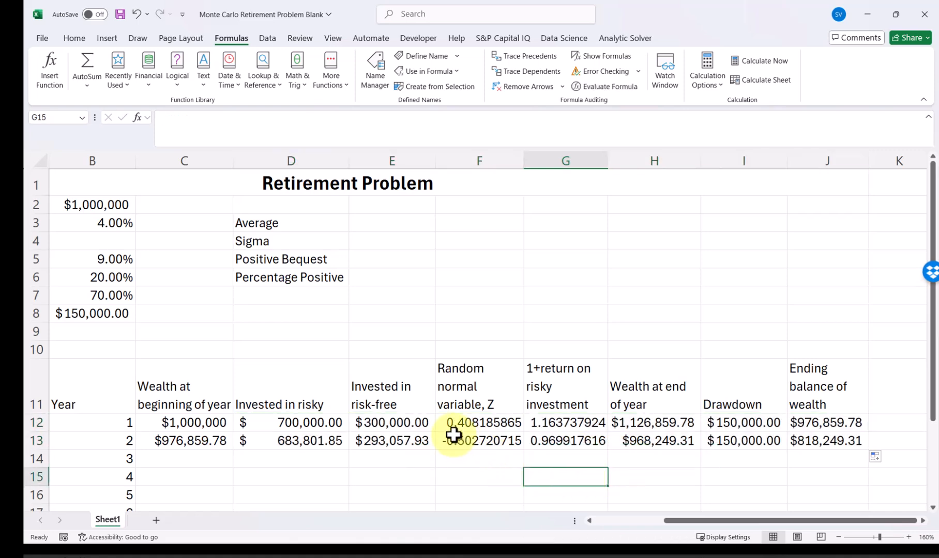
Fill the year 2 formulas in C13:J13 down through year 10 in row 21 and autofit column J's width
scroll(453, 436, "down", 2)
left_click_drag(184, 333, 853, 482)
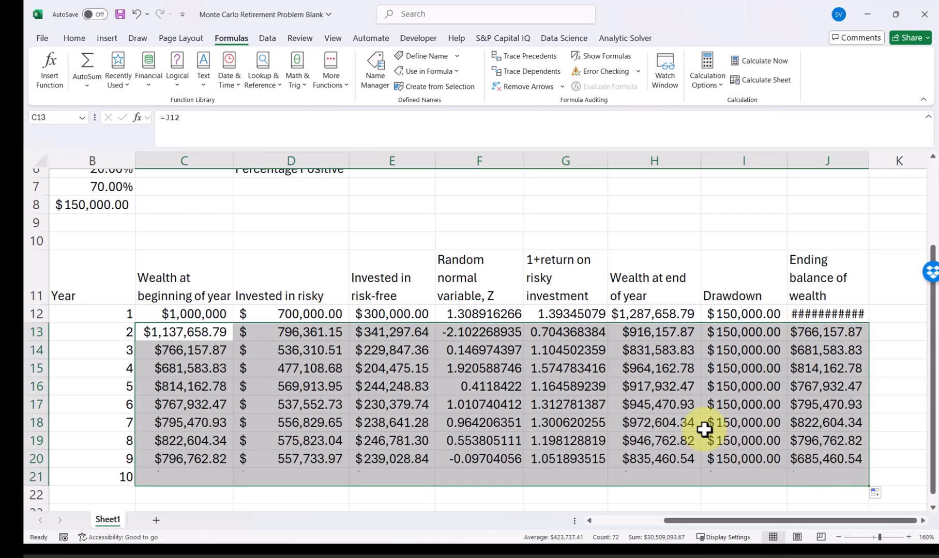
left_click(631, 409)
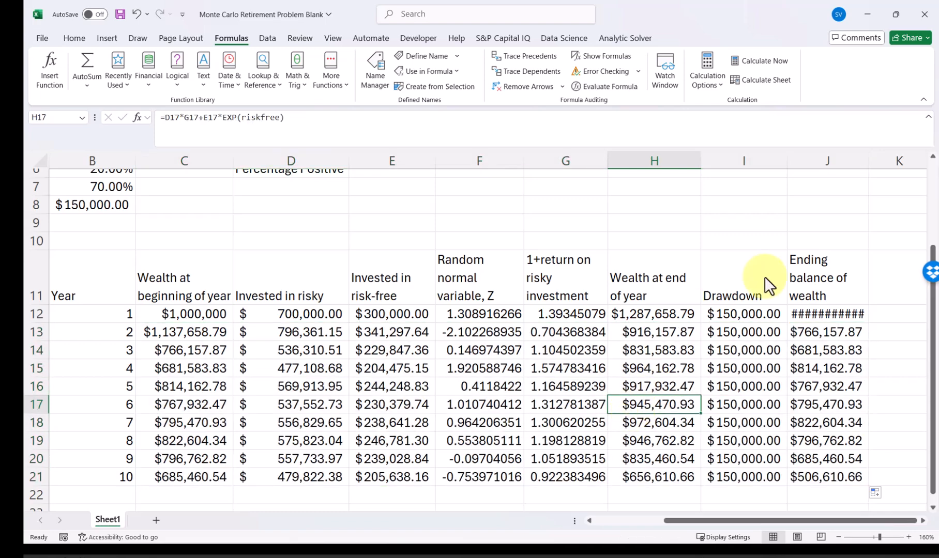
double_click(869, 161)
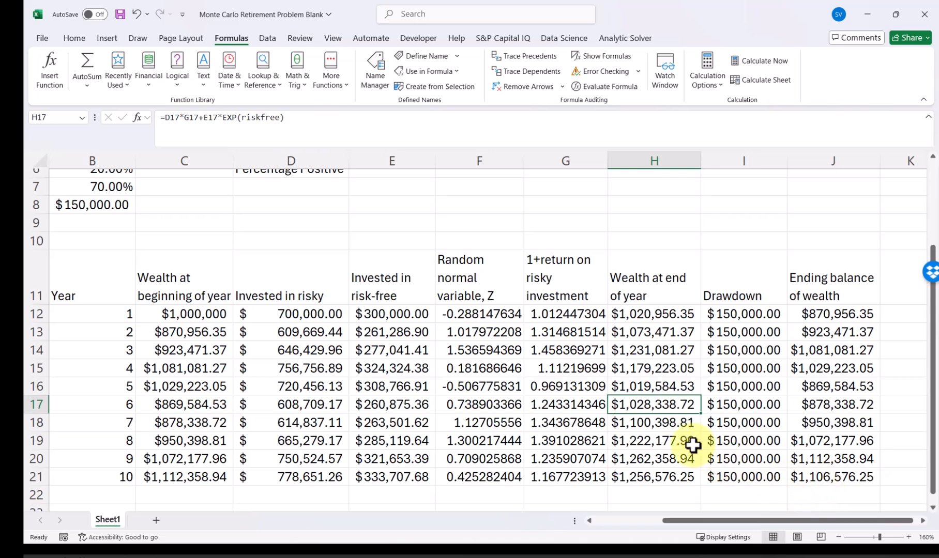
scroll(692, 444, "up", 1)
scroll(692, 445, "down", 1)
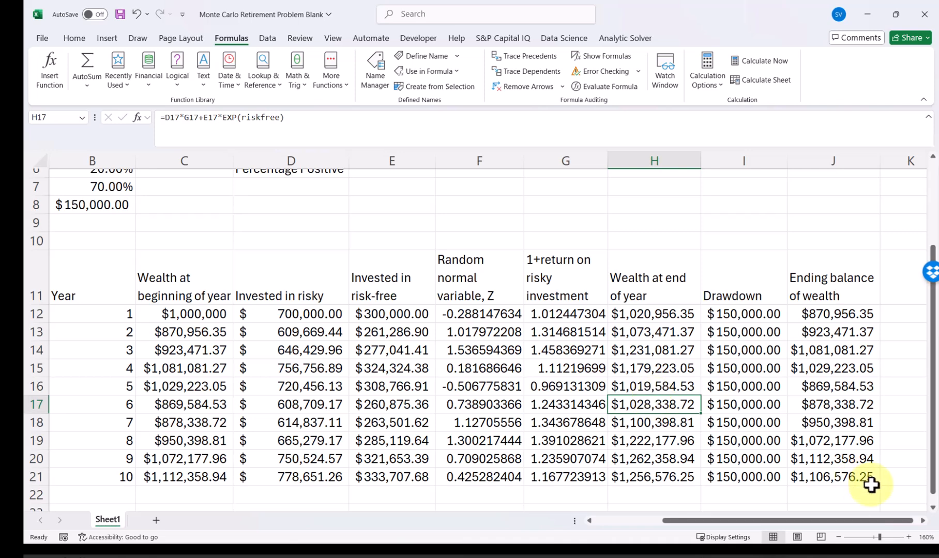
Enter the heading Simulation in L11, beside the yearly wealth table
left_click(846, 480)
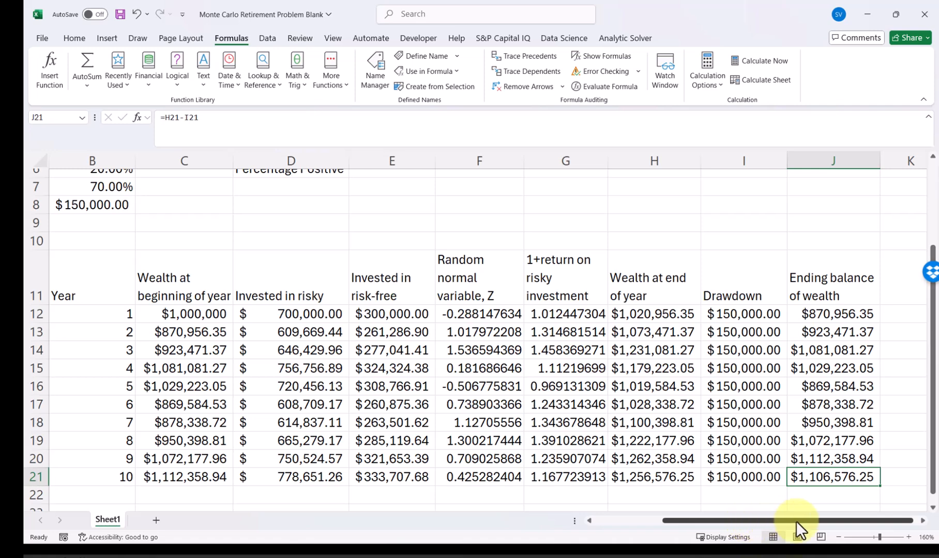
left_click(923, 521)
left_click(923, 521)
left_click(922, 521)
left_click(922, 521)
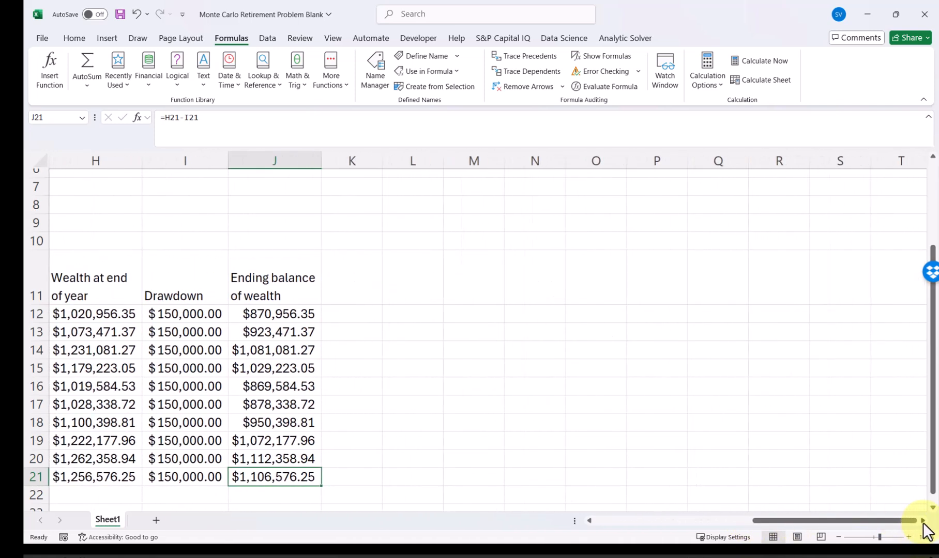
left_click(475, 329)
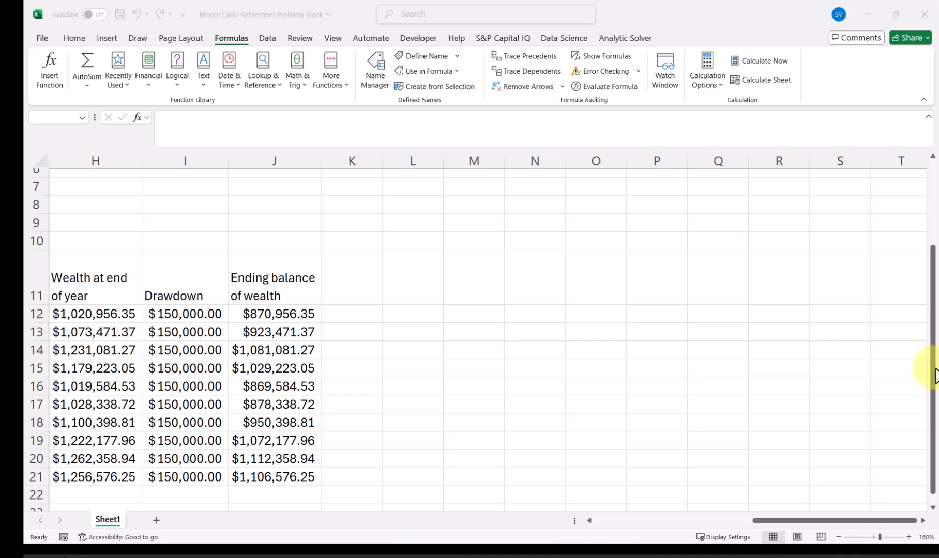
left_click(423, 312)
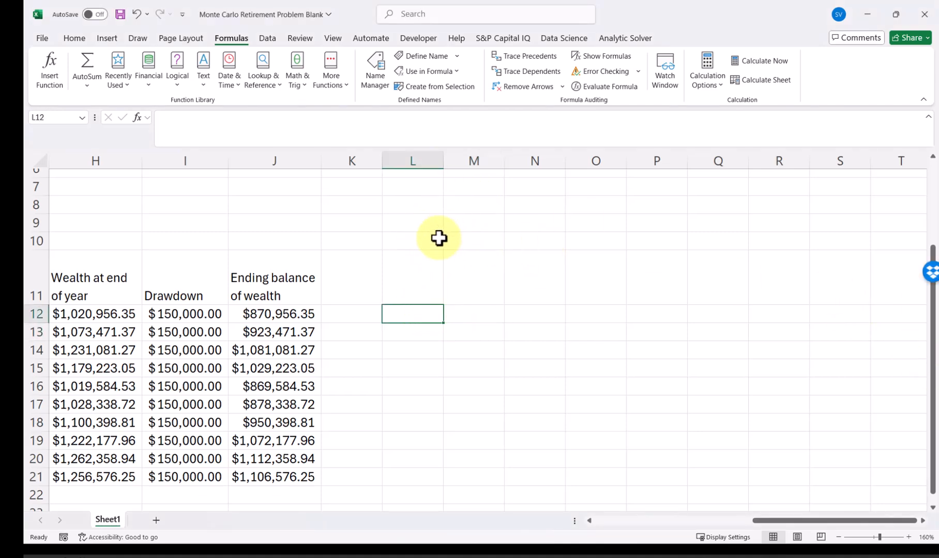
left_click(421, 270)
type("Su")
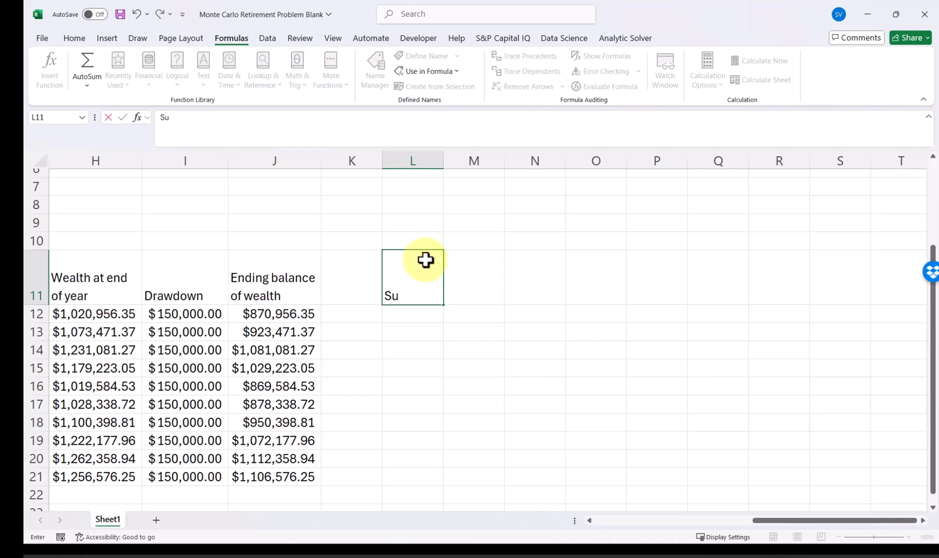
type("mulation")
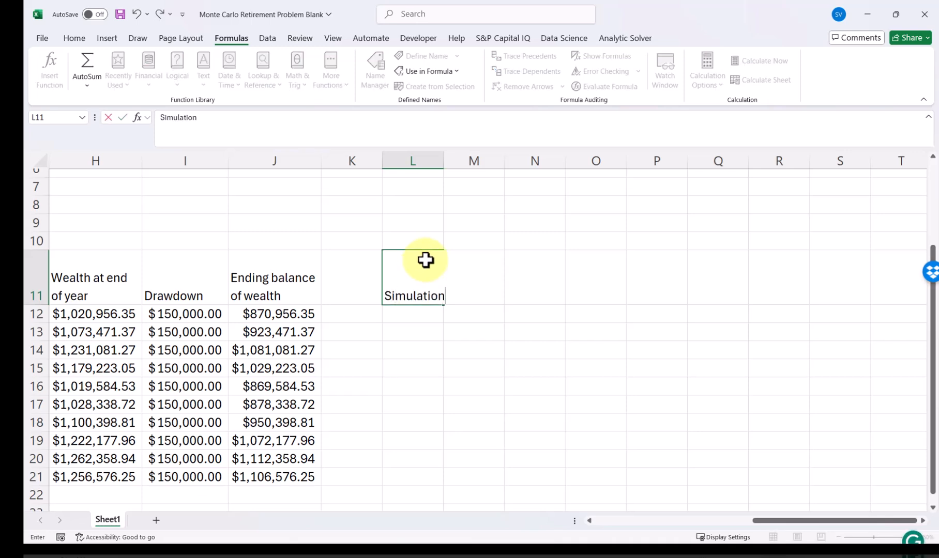
key("Tab")
Enter the heading Ending Balance of Wealth in M11 and widen column L so its heading fits on one line
type("E")
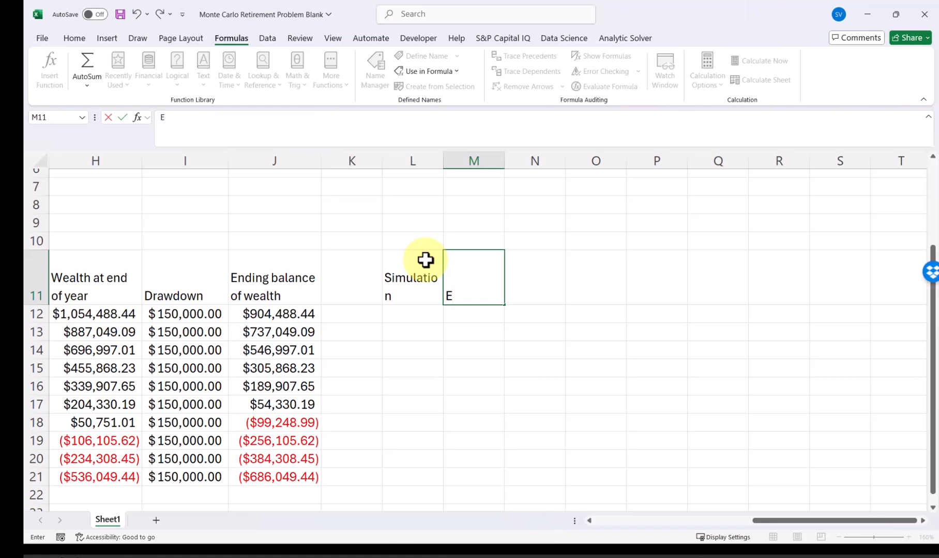
type("nding Balance")
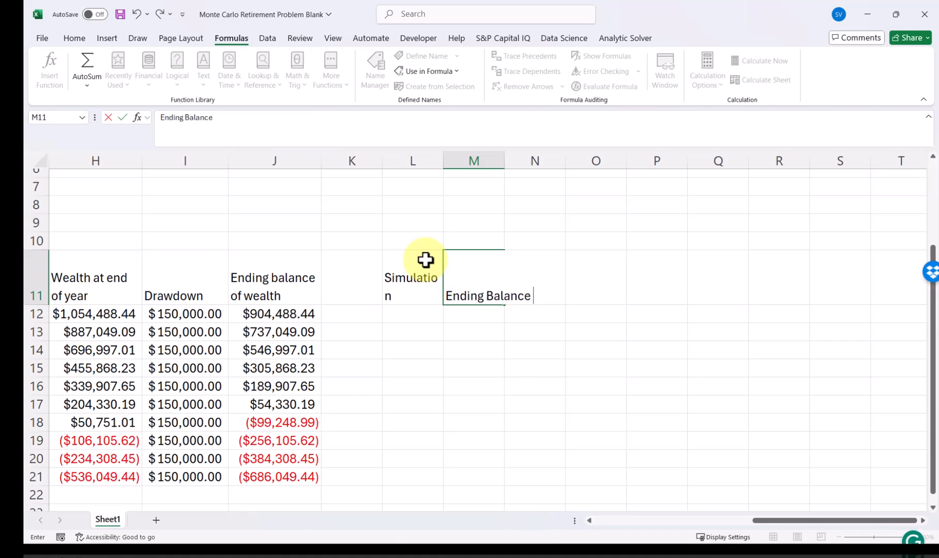
type(" of Wealth")
key("Return")
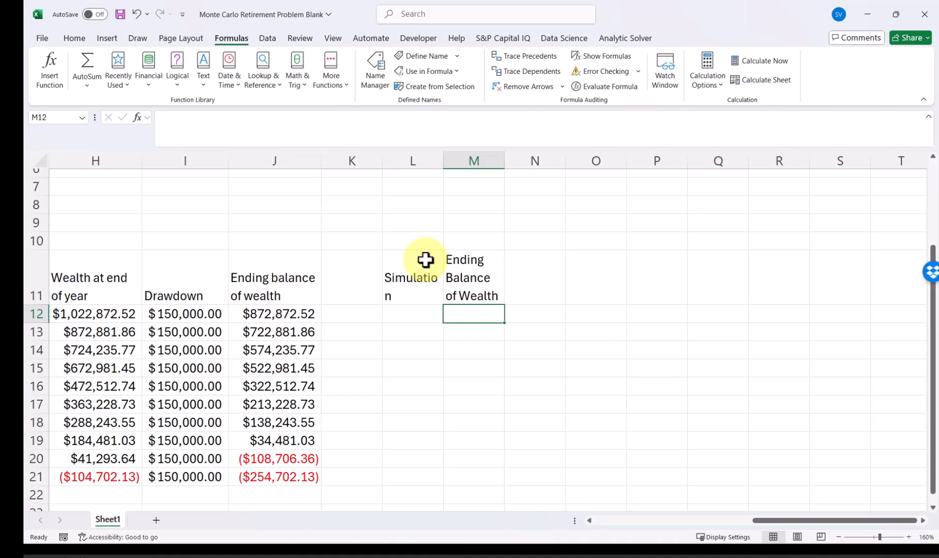
left_click_drag(442, 154, 451, 155)
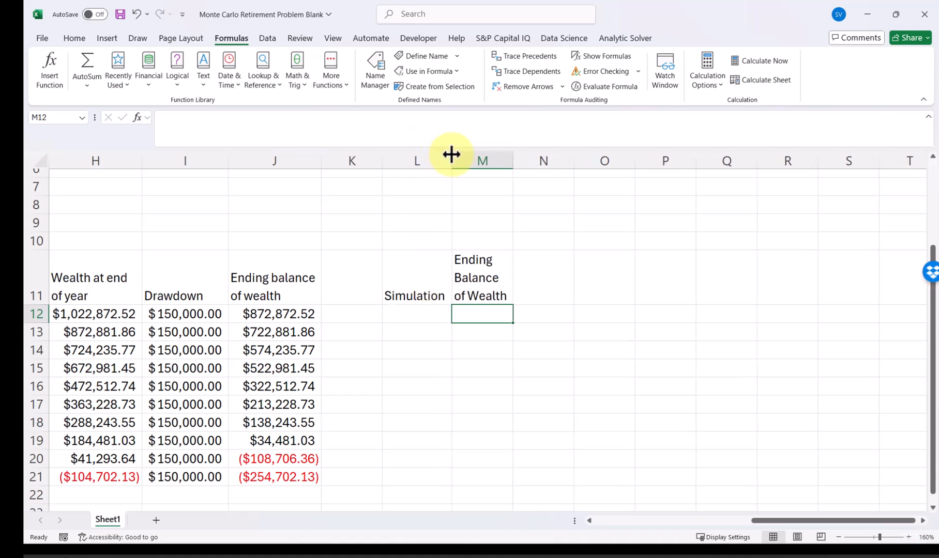
Number the first three simulations 1, 2 and 3 in L12:L14
left_click(444, 314)
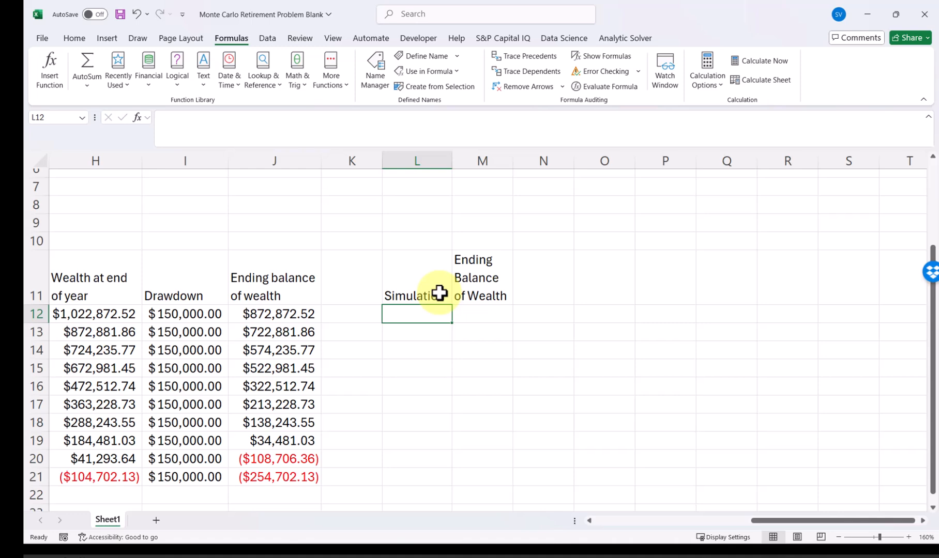
key("Return")
key("Up")
type("1")
key("Return")
type("2")
key("Return")
key("Return")
key("Up")
type("3")
key("Return")
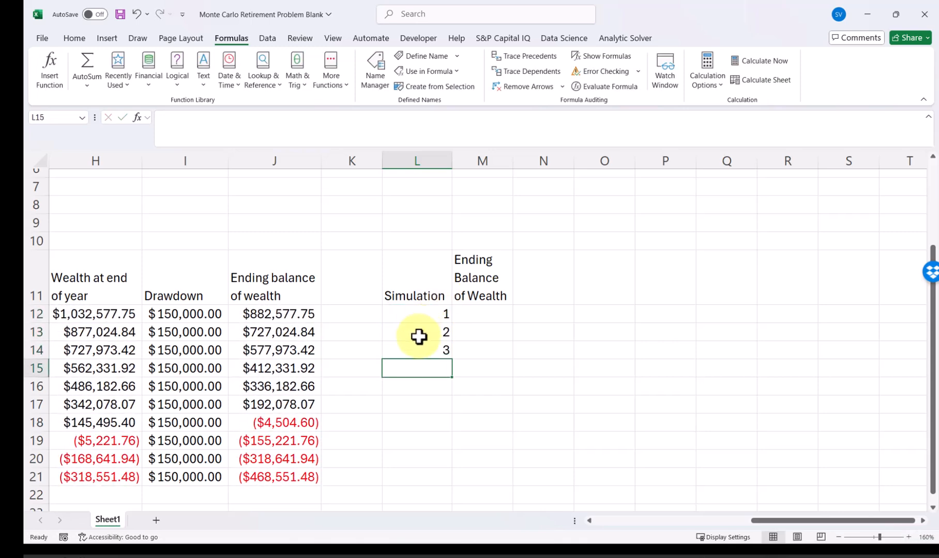
Extend the simulation numbers from L12:L14 down column L to 1000 and return to the start of the list
left_click_drag(436, 315, 442, 539)
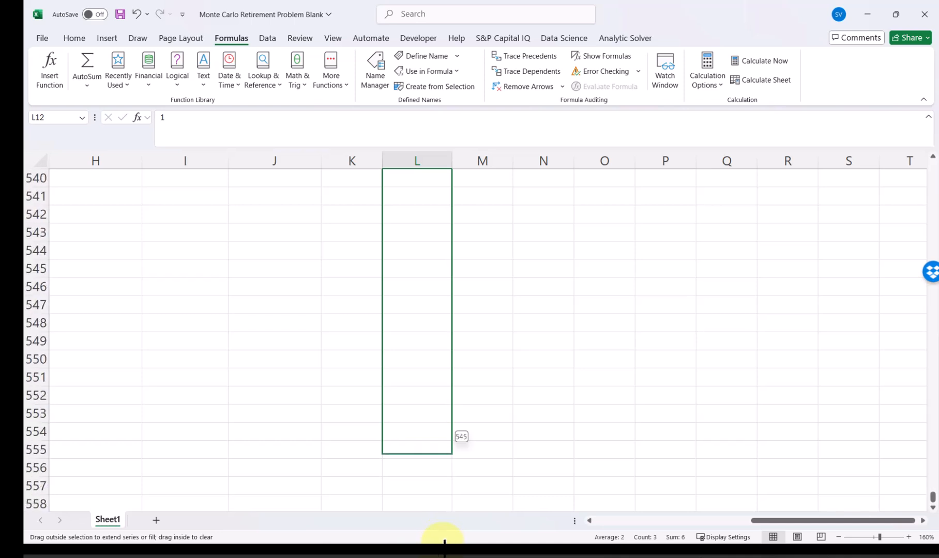
left_click_drag(443, 540, 442, 540)
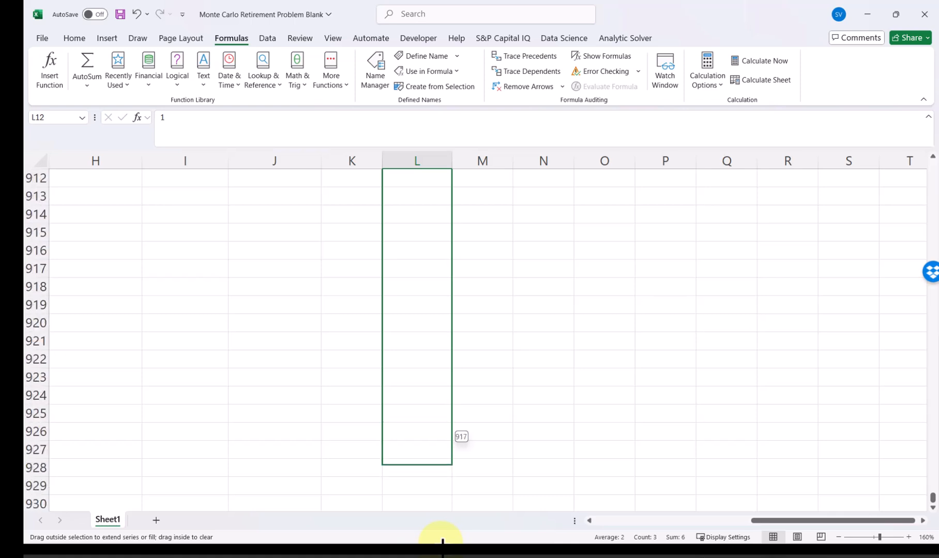
left_click_drag(443, 541, 453, 388)
scroll(568, 408, "up", 20)
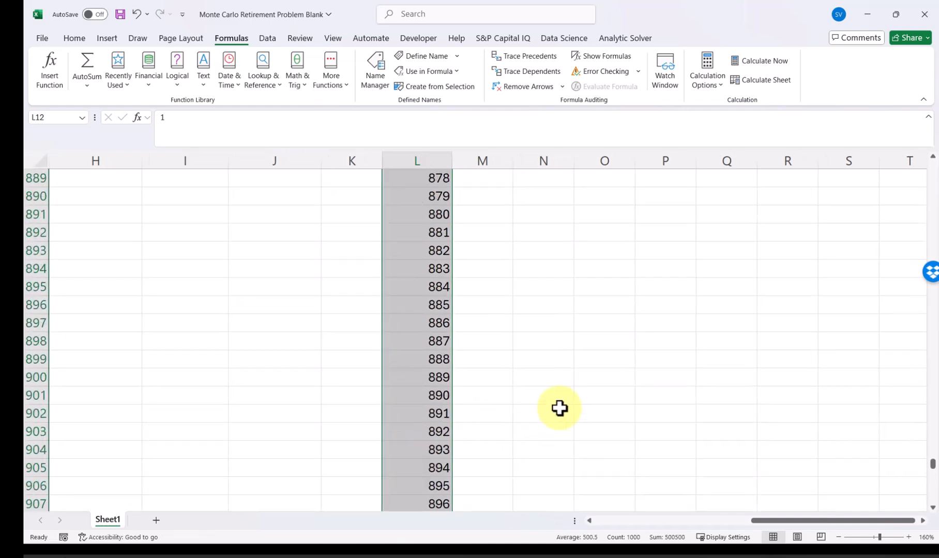
scroll(392, 376, "up", 20)
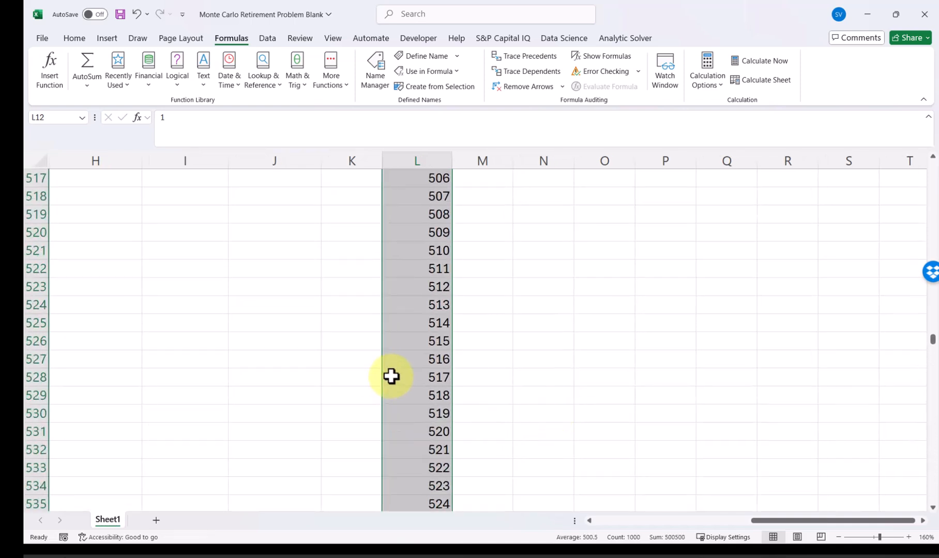
scroll(392, 376, "up", 20)
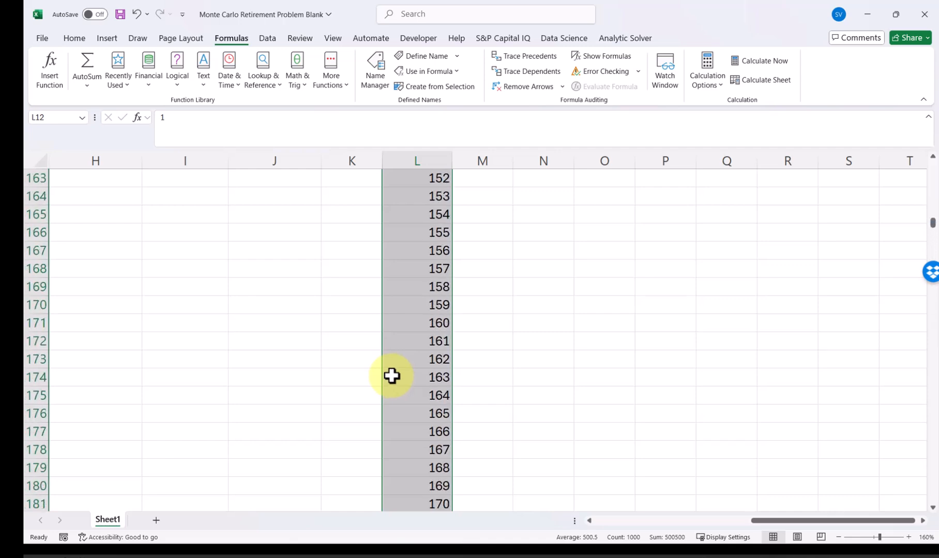
scroll(392, 376, "up", 13)
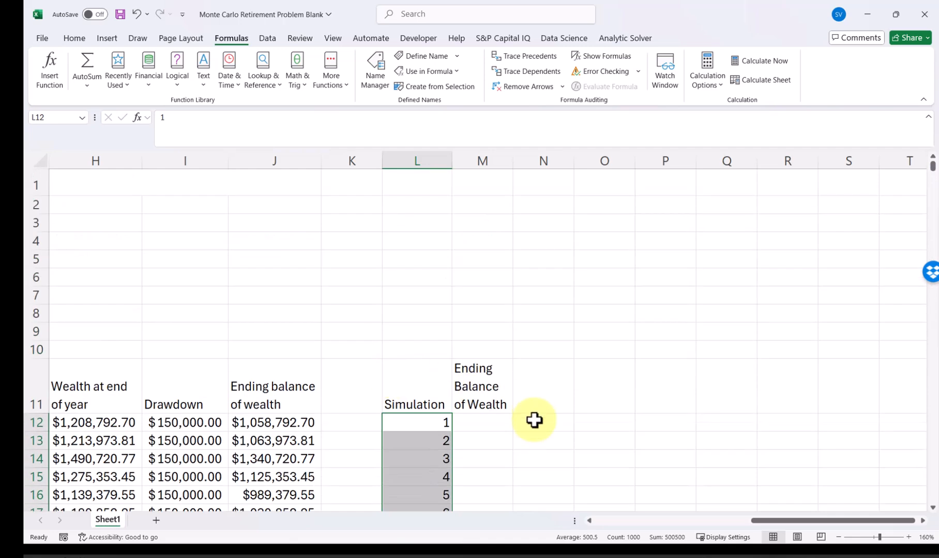
Link M12, the ending balance for simulation 1, to the year-10 ending balance of wealth in J21
left_click(484, 421)
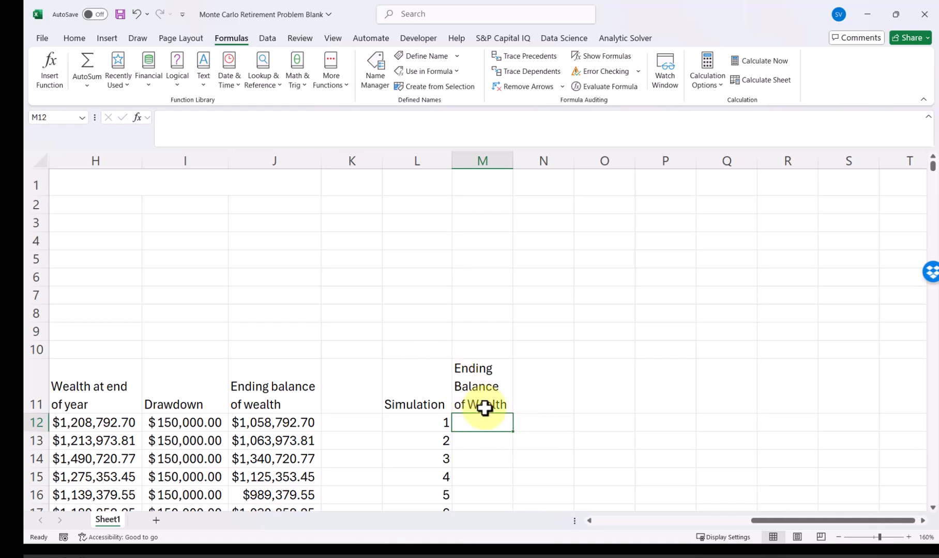
scroll(482, 405, "down", 1)
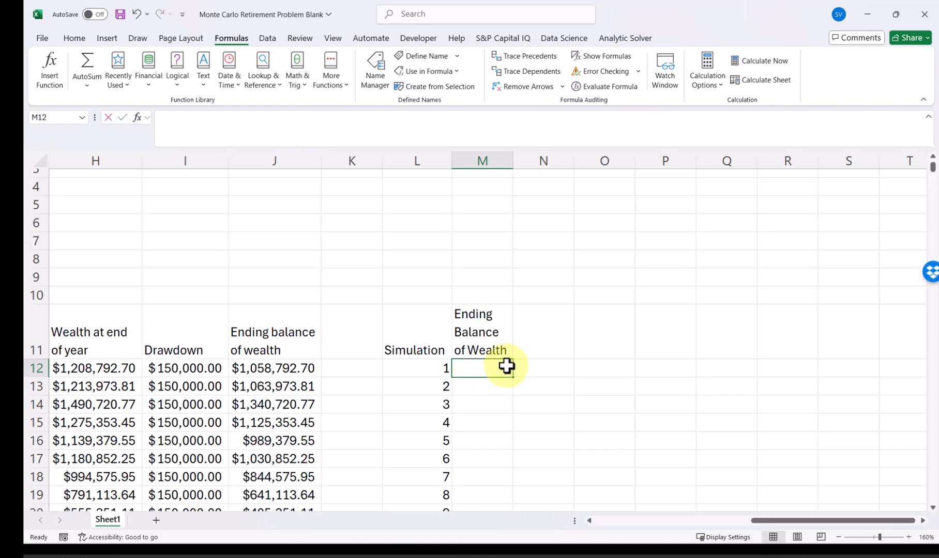
type("=")
scroll(390, 402, "down", 3)
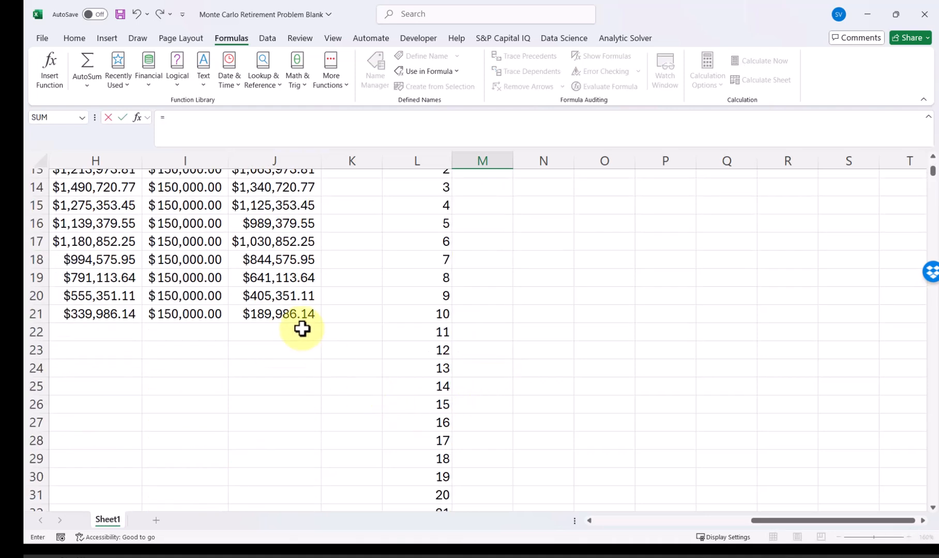
left_click(291, 314)
scroll(303, 325, "up", 3)
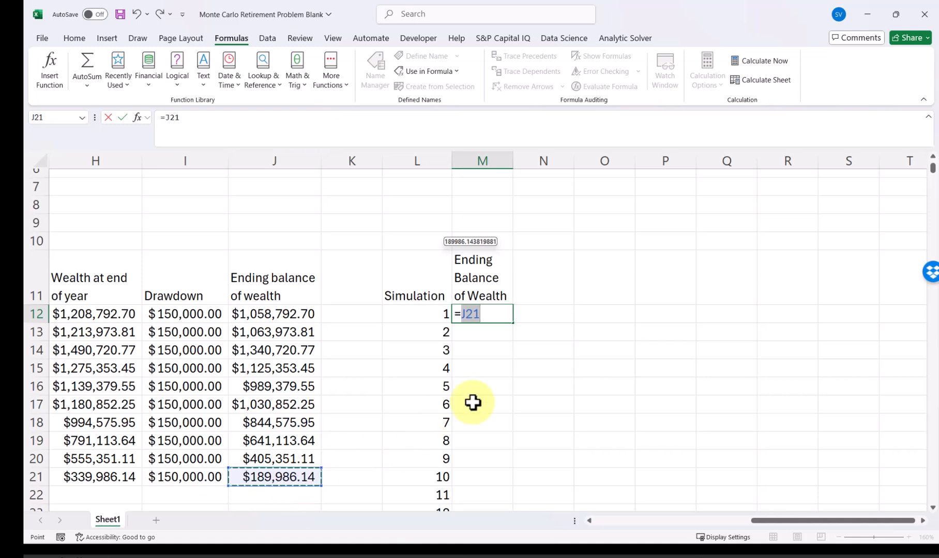
key("Return")
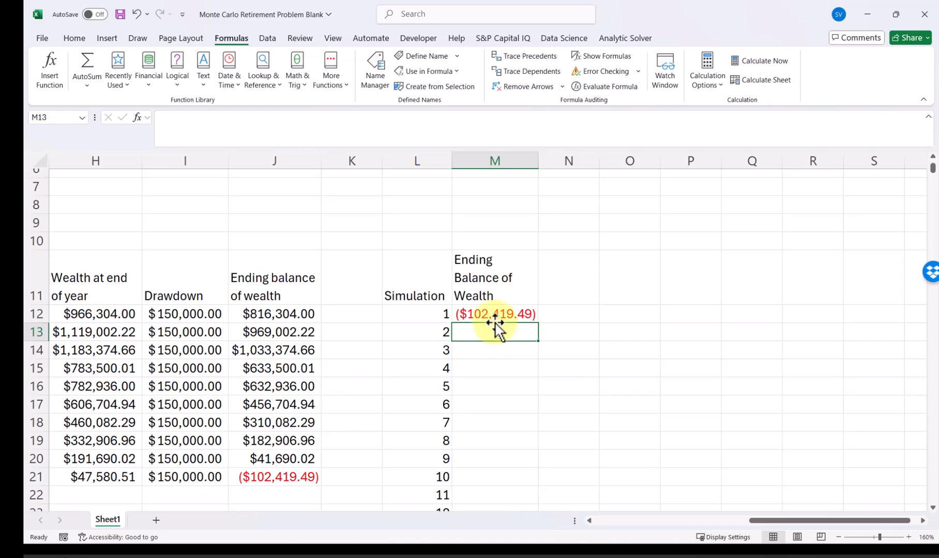
Create a what-if data table over L12:M1011, leaving the row input empty and using blank cell P2 as the column input cell
left_click(441, 312)
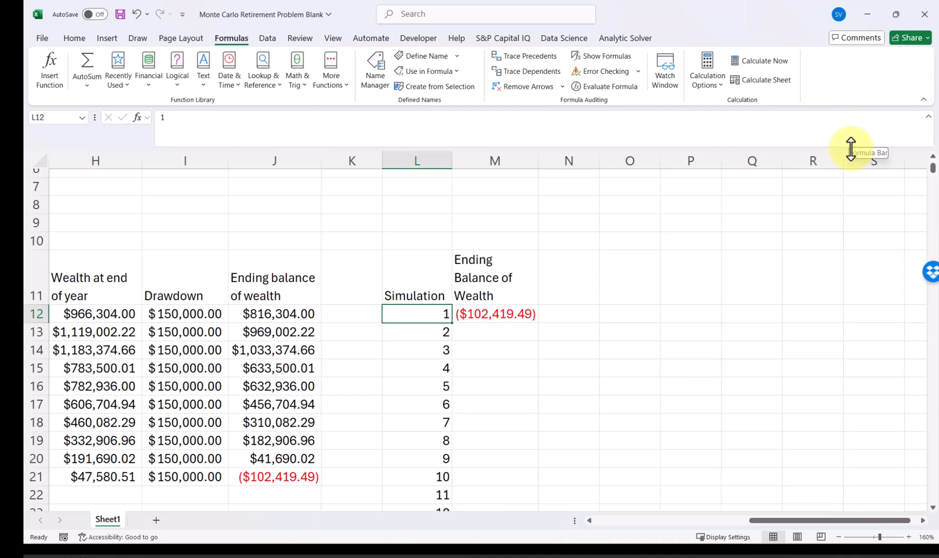
key("shift+Right")
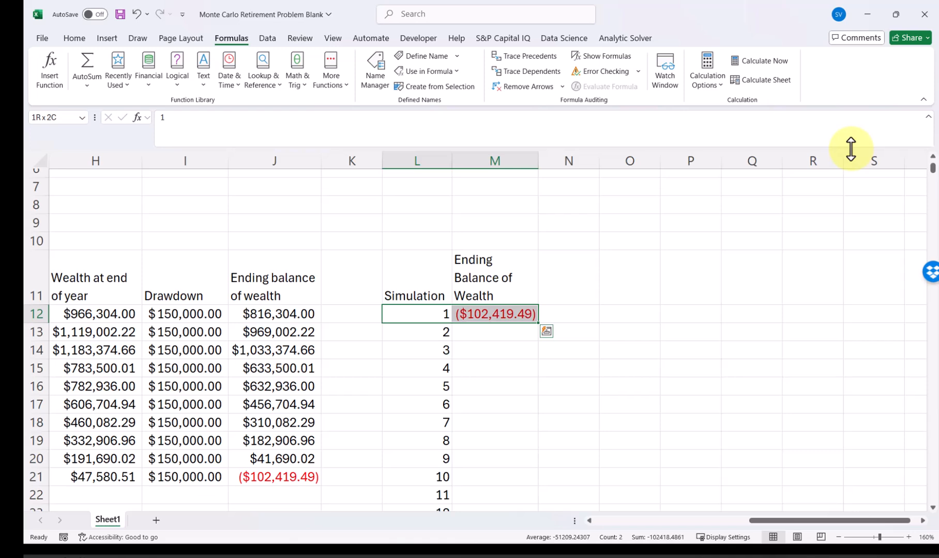
key("ctrl+shift+Down")
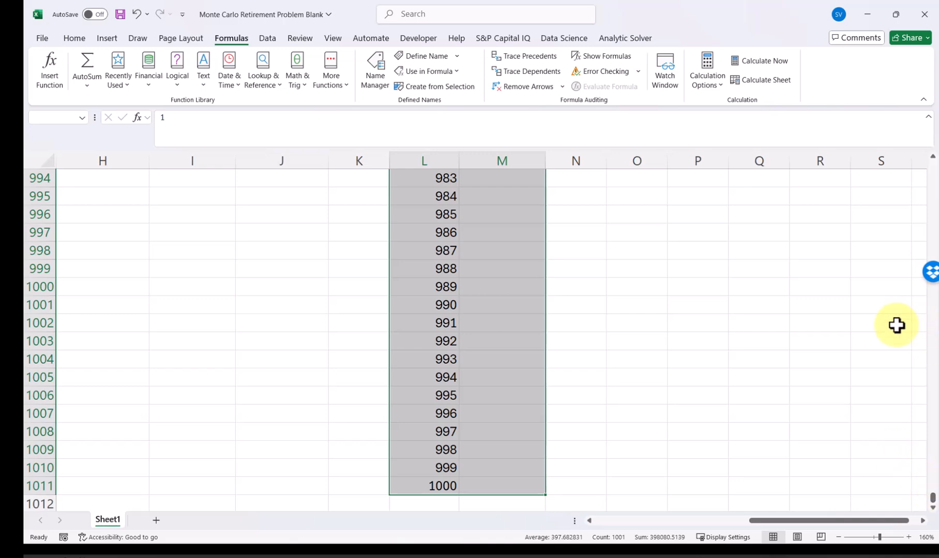
left_click_drag(932, 501, 923, 135)
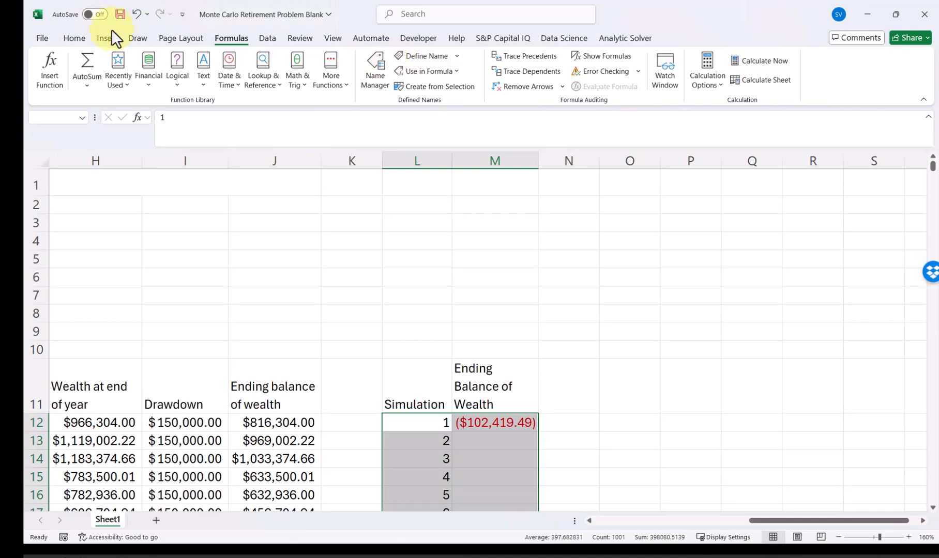
left_click(270, 40)
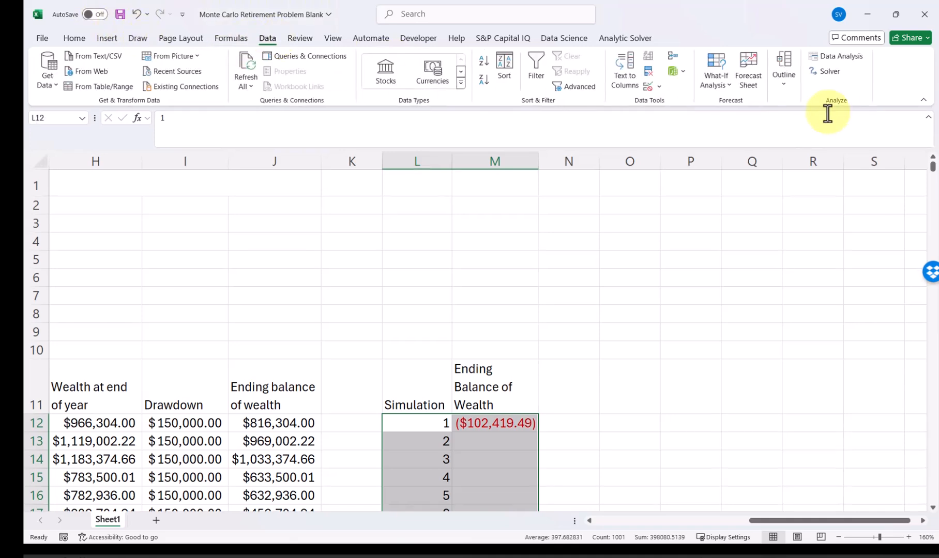
left_click(723, 85)
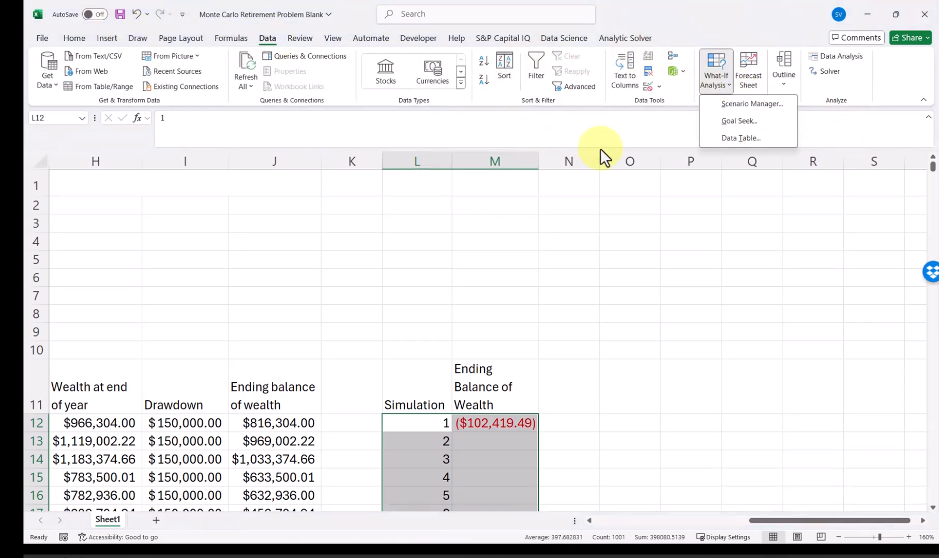
left_click(722, 142)
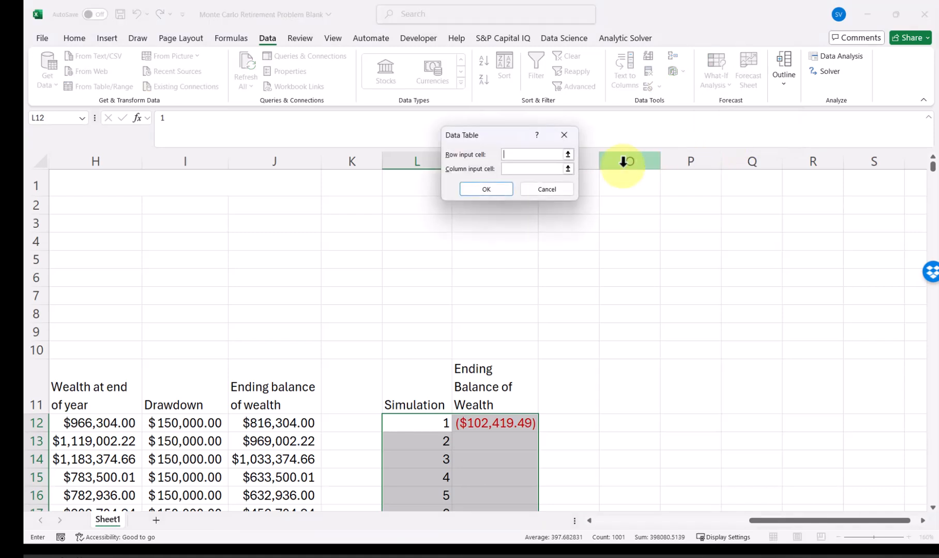
left_click(529, 171)
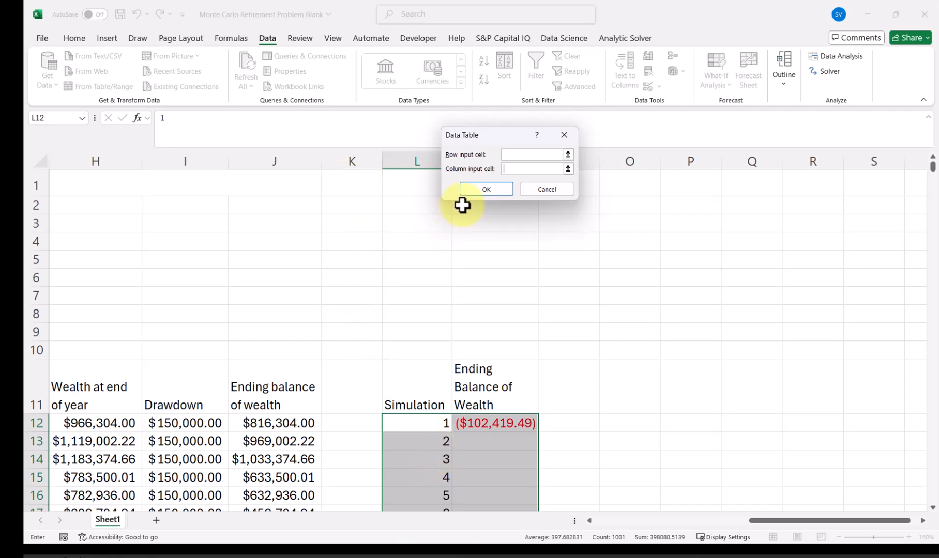
left_click(675, 206)
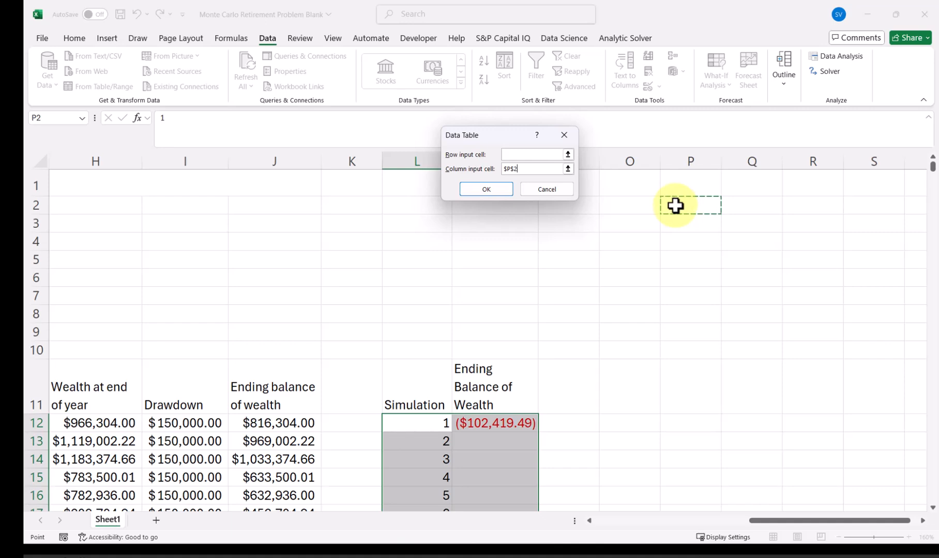
left_click(479, 188)
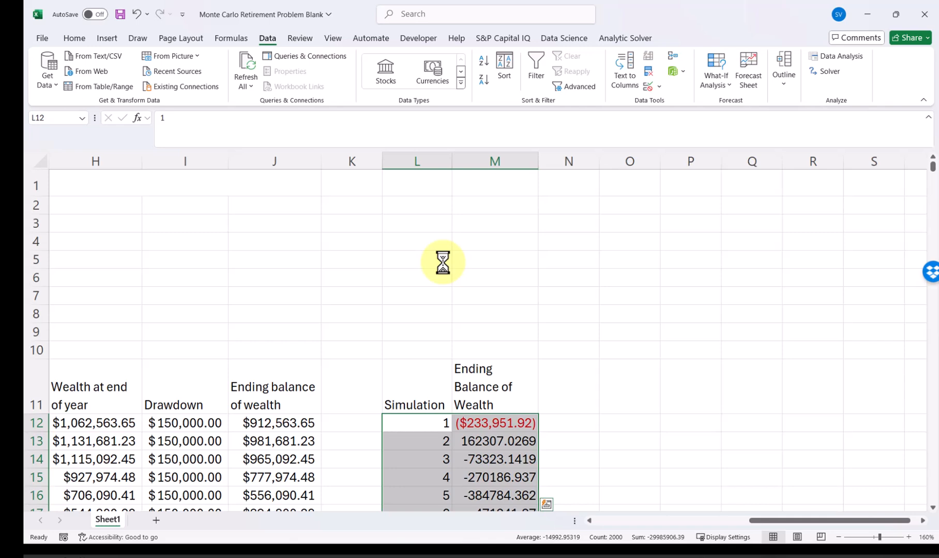
Examine the data table formulas and simulated balances in column M alongside the yearly wealth model
scroll(443, 262, "down", 4)
scroll(443, 261, "up", 3)
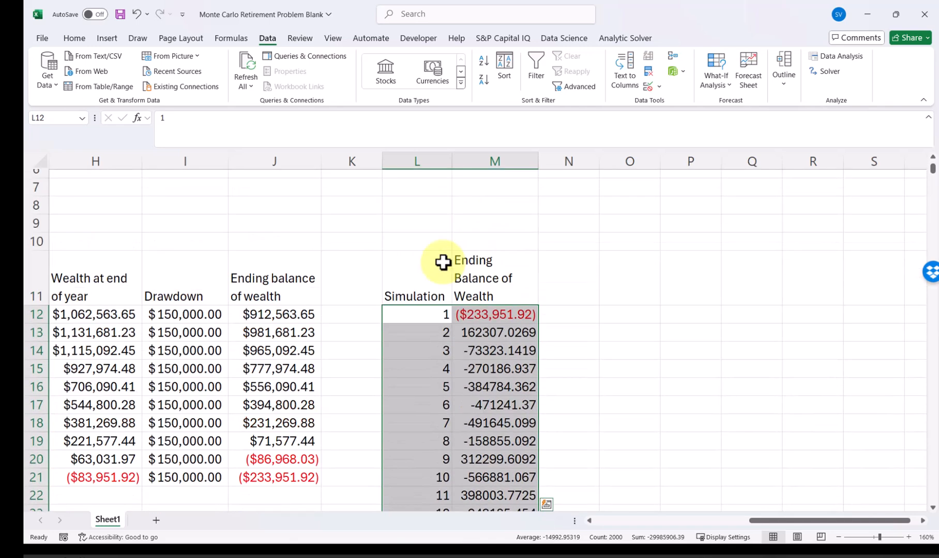
left_click(502, 337)
left_click(505, 347)
left_click(509, 385)
left_click(509, 405)
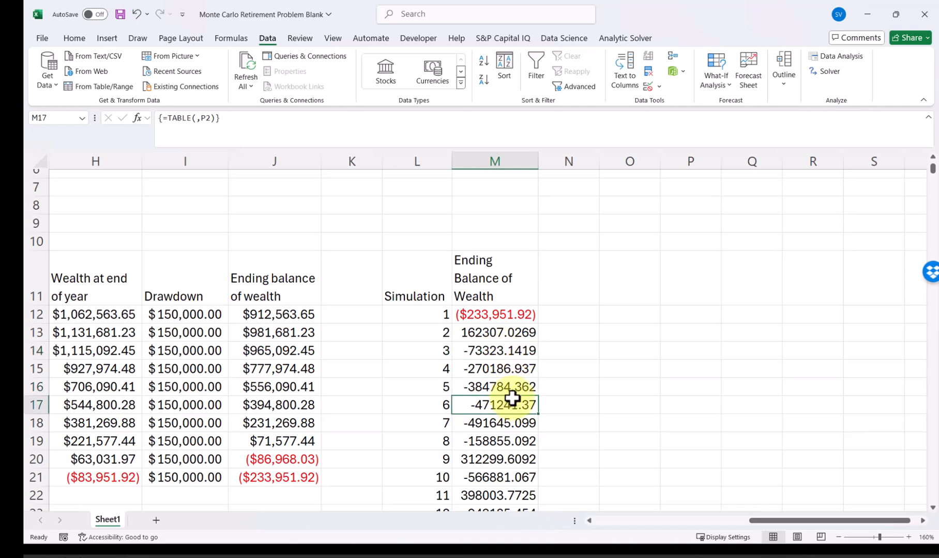
left_click(493, 347)
left_click(499, 369)
left_click(505, 386)
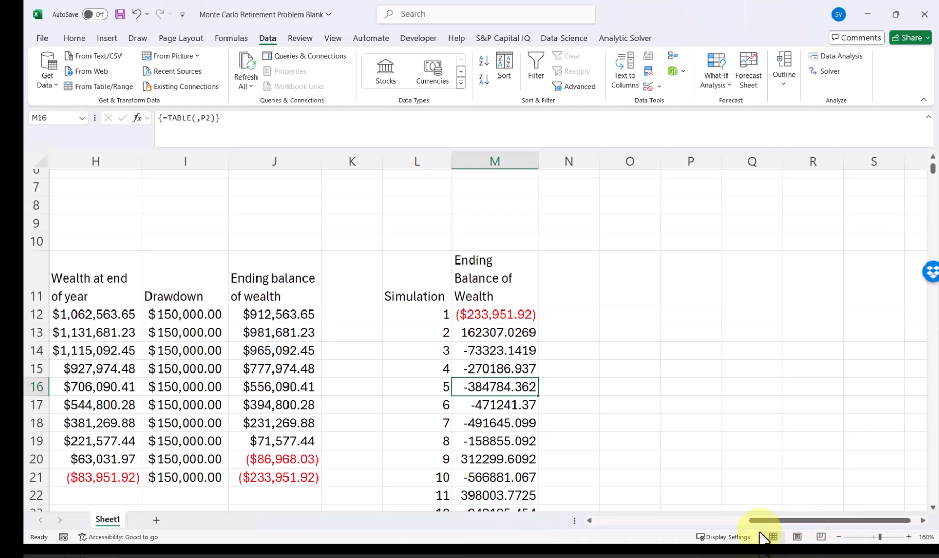
left_click_drag(763, 522, 667, 523)
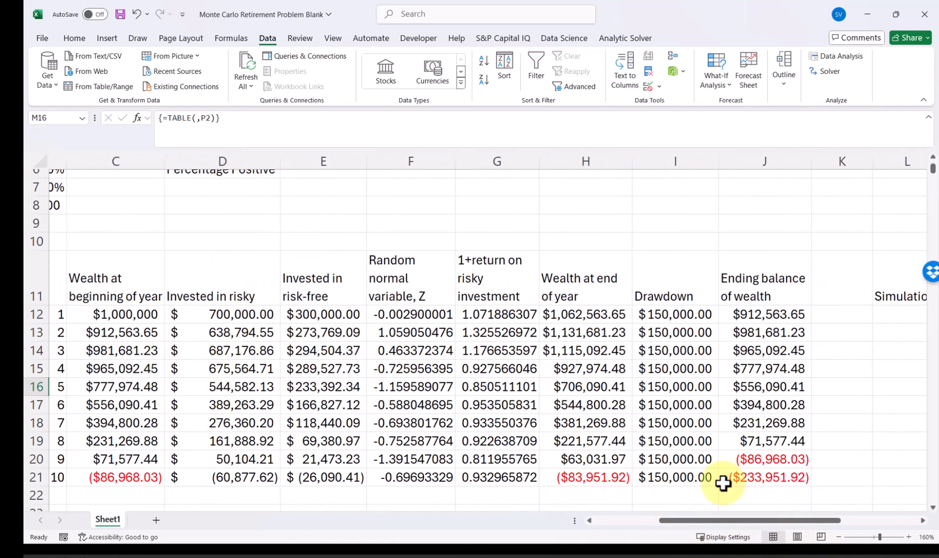
left_click_drag(736, 522, 817, 529)
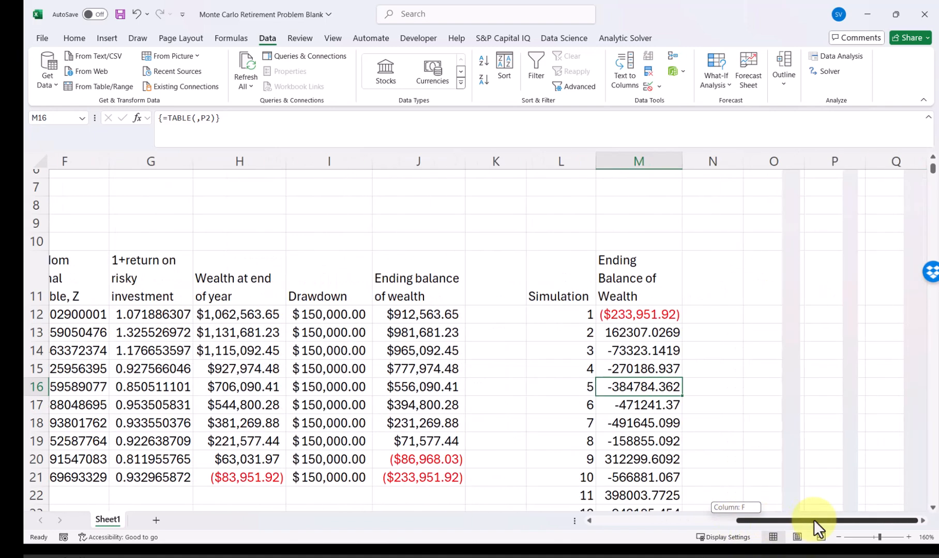
Format the simulated ending balances in M13:M1011 with the dollar Accounting number format
left_click(661, 337)
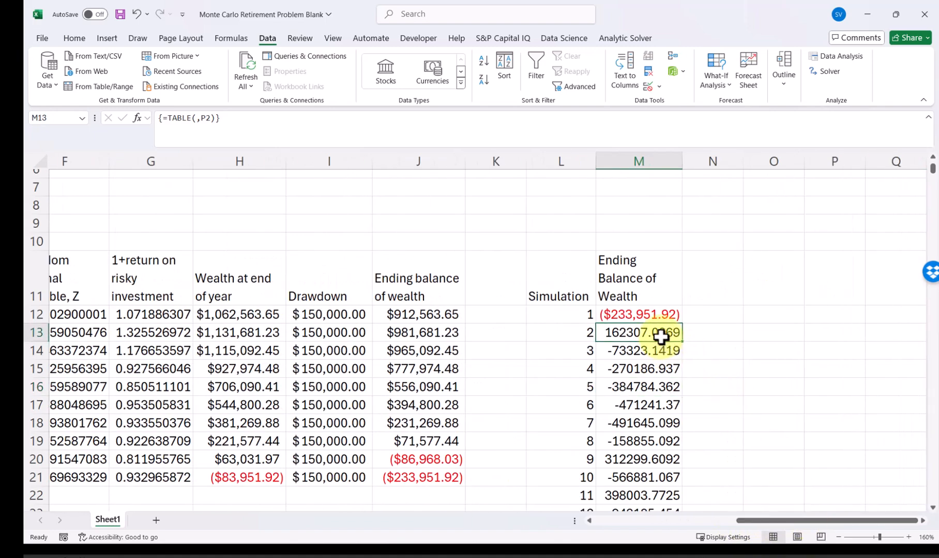
key("ctrl+shift+Down")
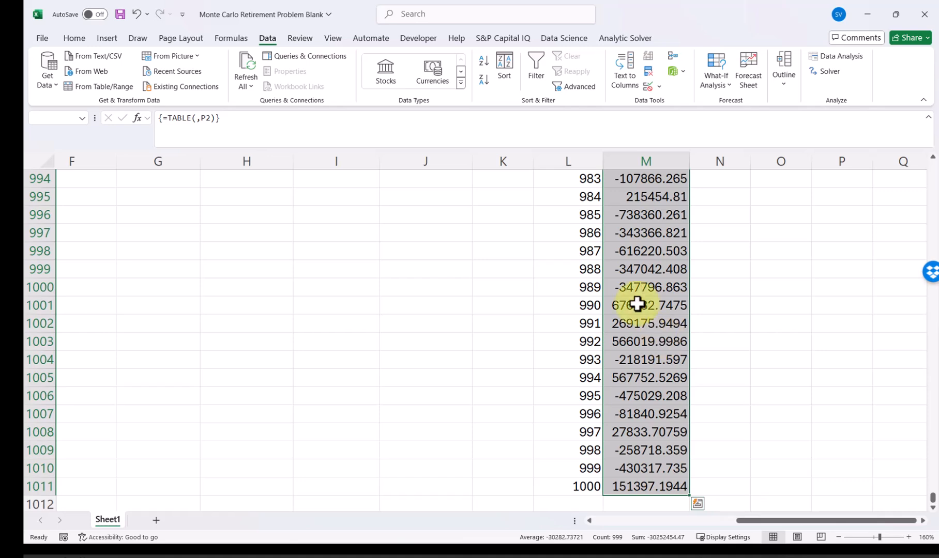
left_click(76, 39)
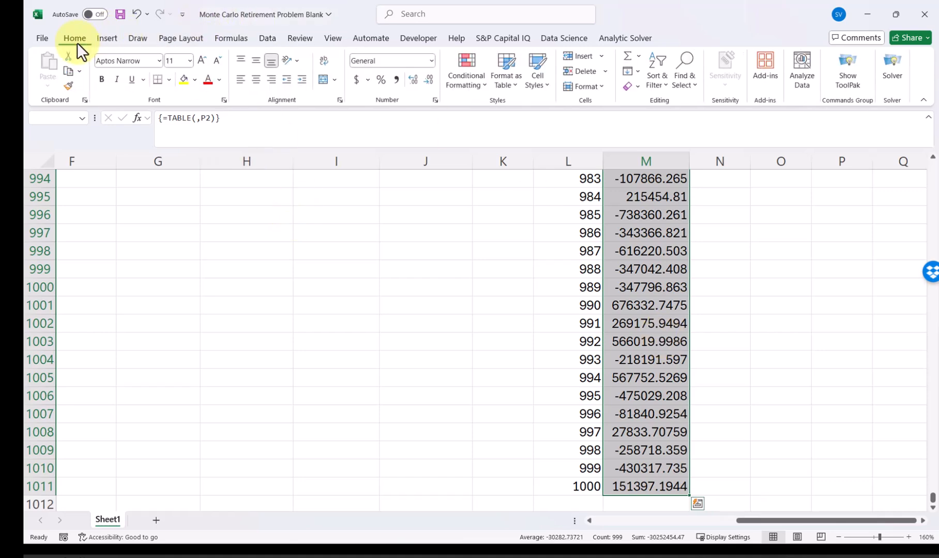
left_click(355, 78)
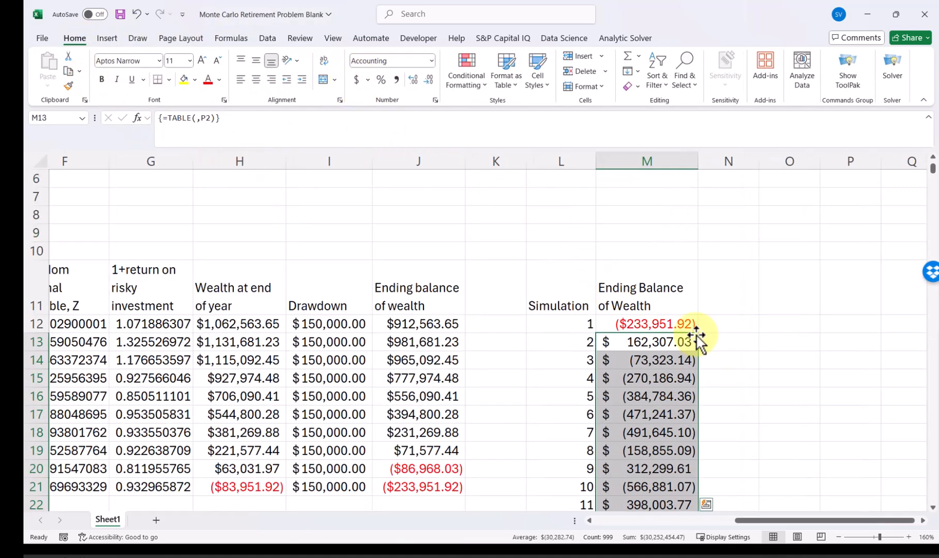
left_click(796, 367)
Look through the simulated ending balances down column M and return to the beginning of the table
scroll(791, 363, "down", 9)
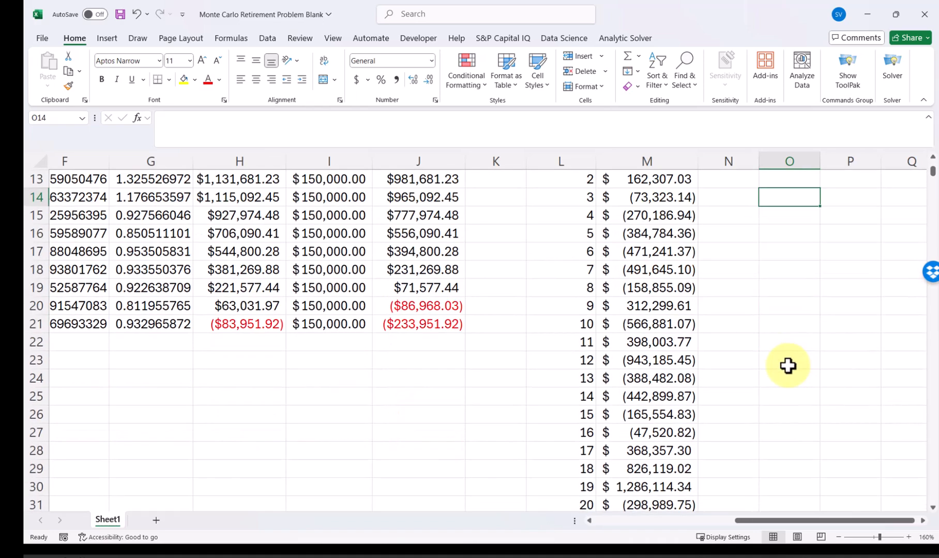
scroll(764, 357, "down", 18)
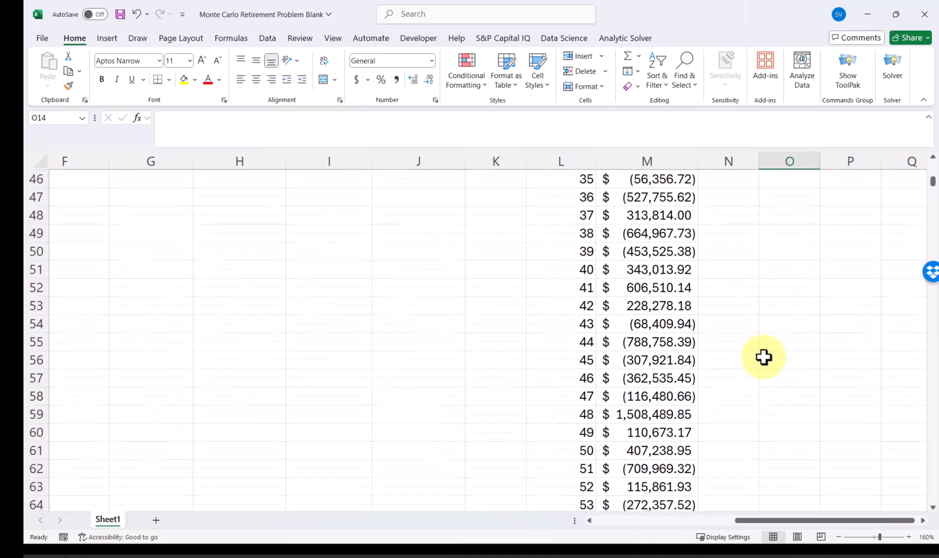
scroll(763, 360, "down", 10)
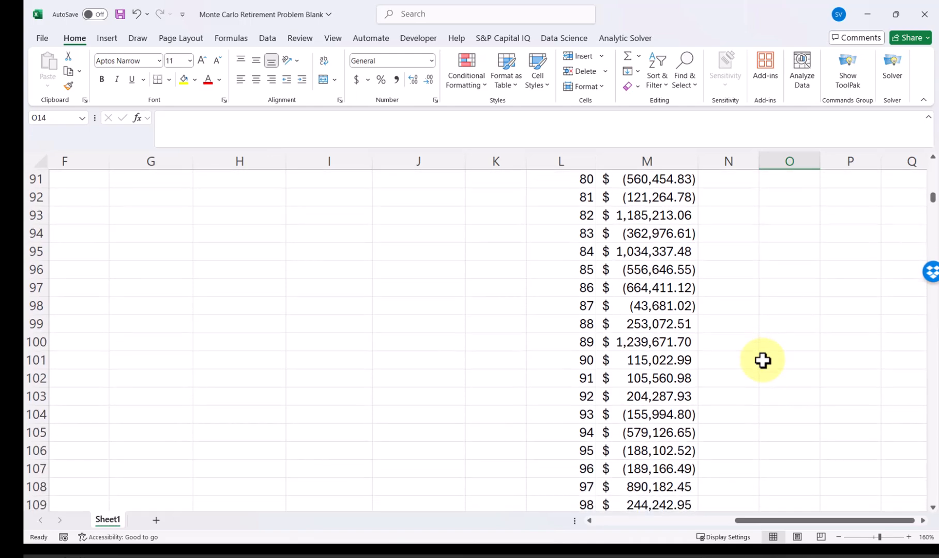
scroll(765, 356, "down", 12)
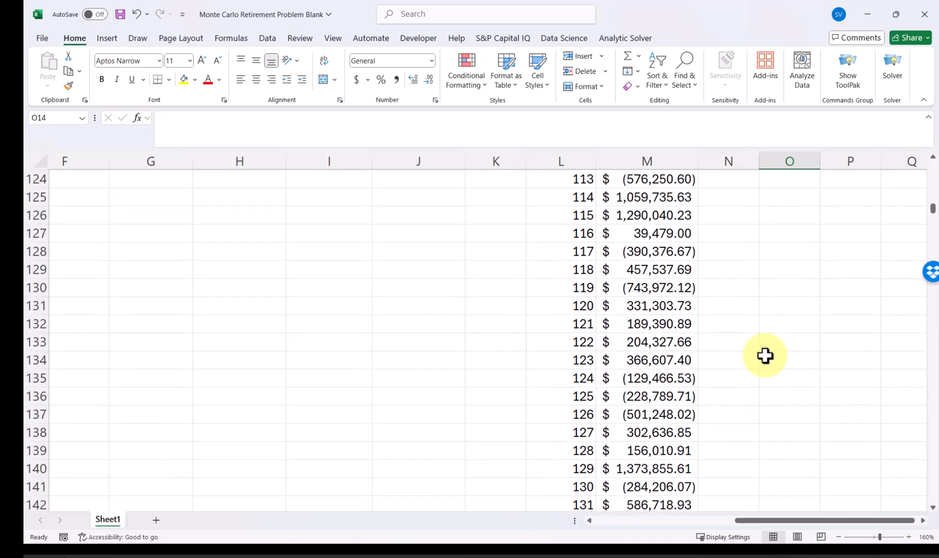
scroll(765, 356, "down", 18)
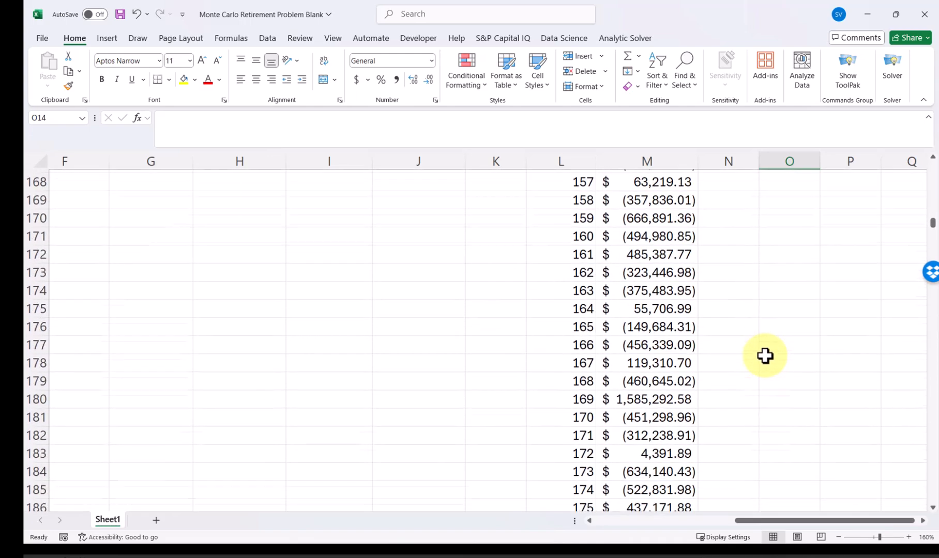
scroll(759, 357, "down", 18)
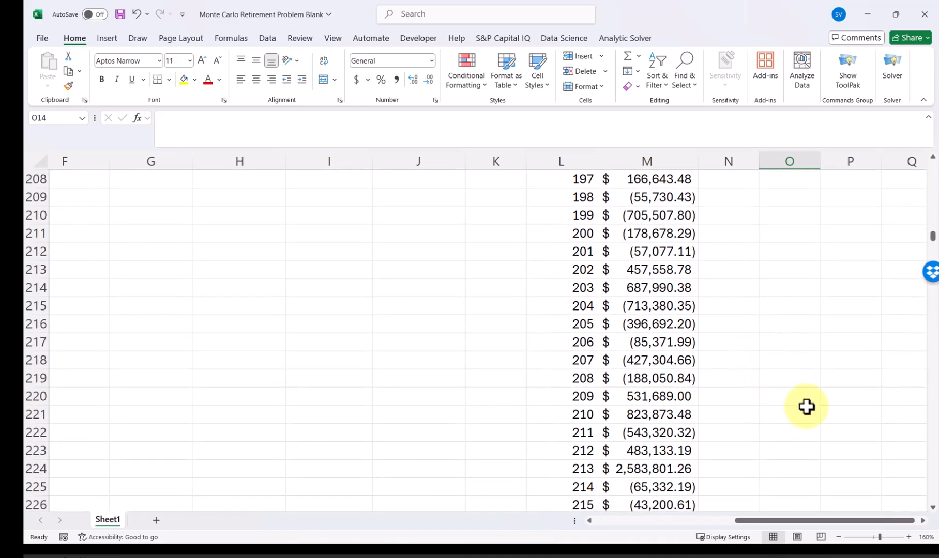
scroll(789, 387, "up", 20)
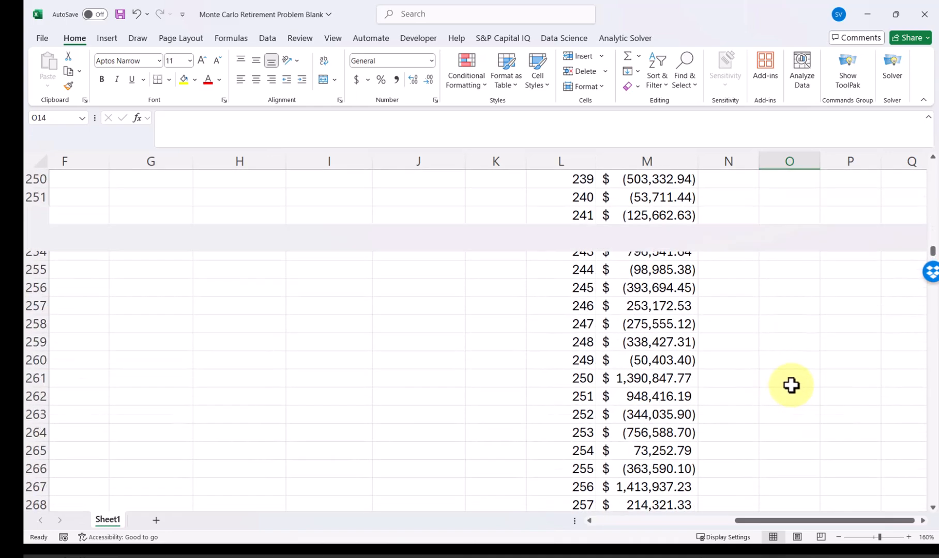
scroll(792, 380, "up", 3)
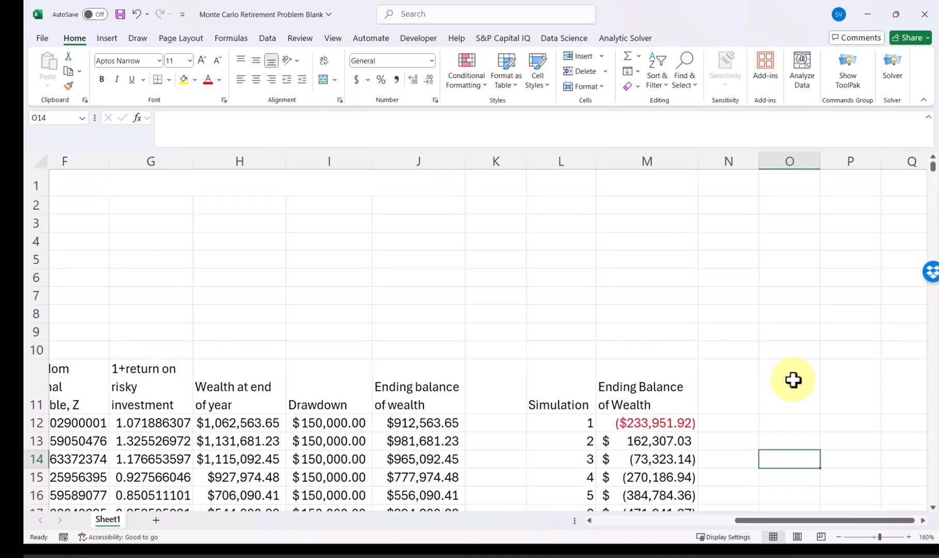
Go back to the summary labels Average, Sigma, Positive Bequest and Percentage Positive in D3:D6
left_click(318, 299)
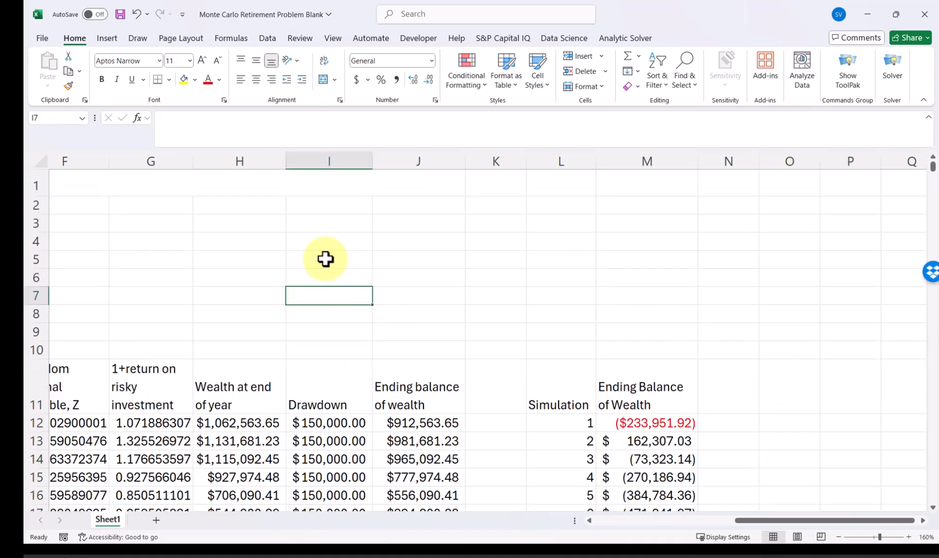
key("Left")
key("Left")
key("Left")
key("Left")
key("Left")
key("Left")
key("Left")
key("Left")
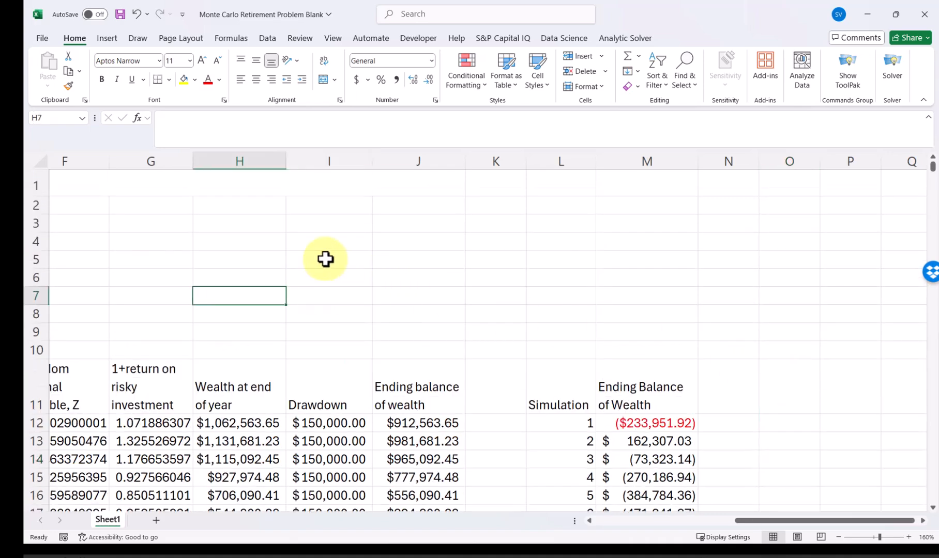
key("Right")
key("Right")
key("Right")
key("Right")
key("Right")
key("Right")
key("Right")
key("Right")
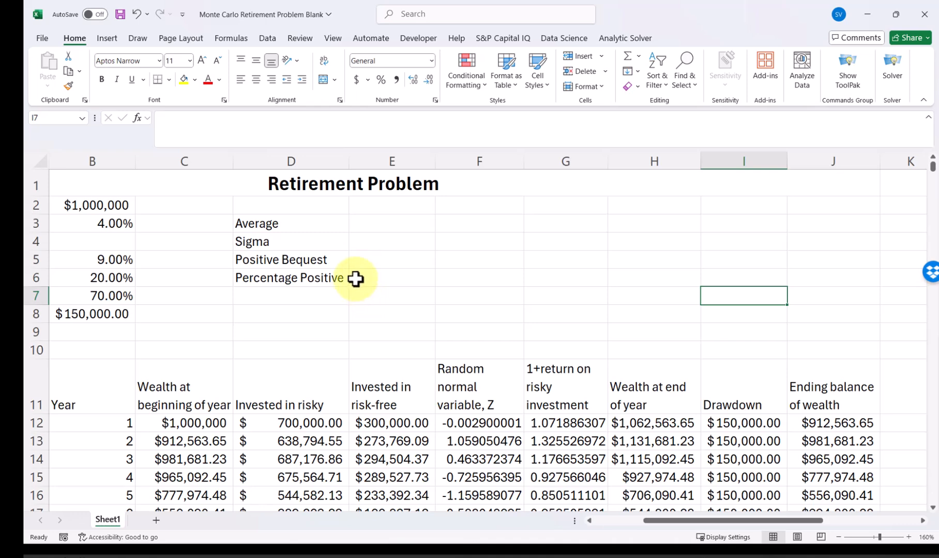
Calculate the average of the simulated ending balances in E3 with =AVERAGE(M12:M1011)
left_click(378, 225)
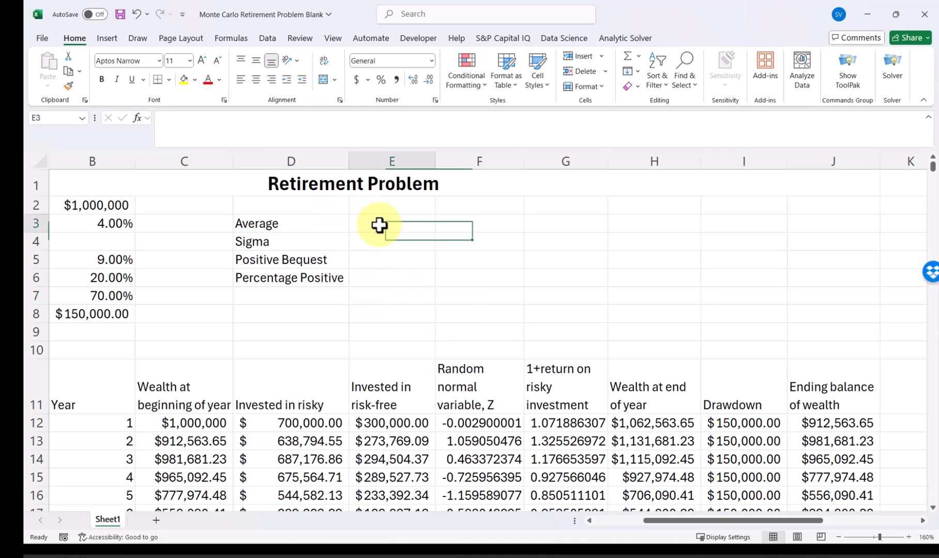
type("=average")
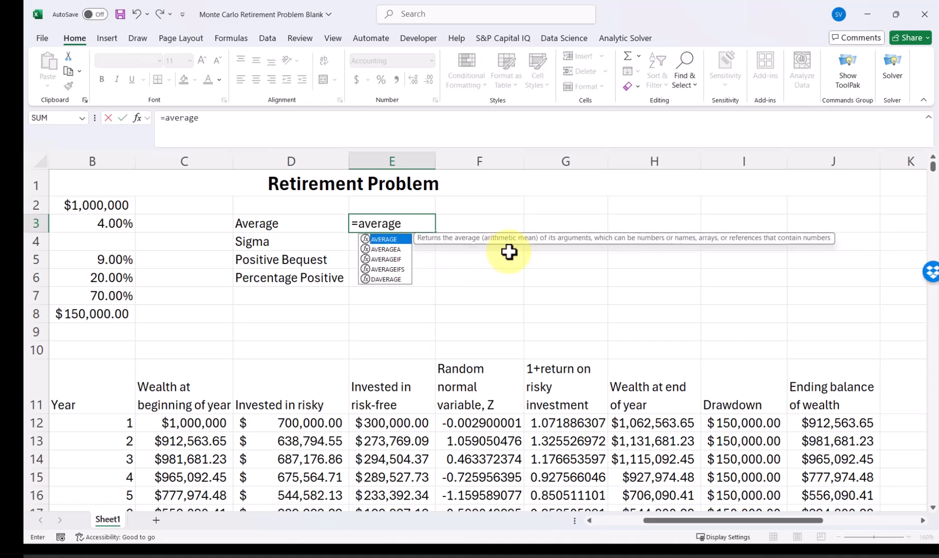
type("(")
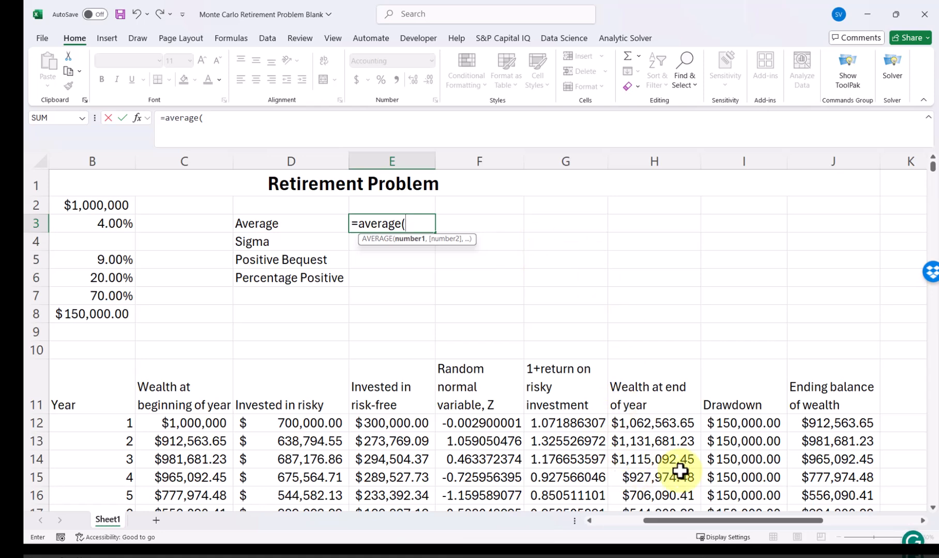
left_click_drag(721, 521, 820, 531)
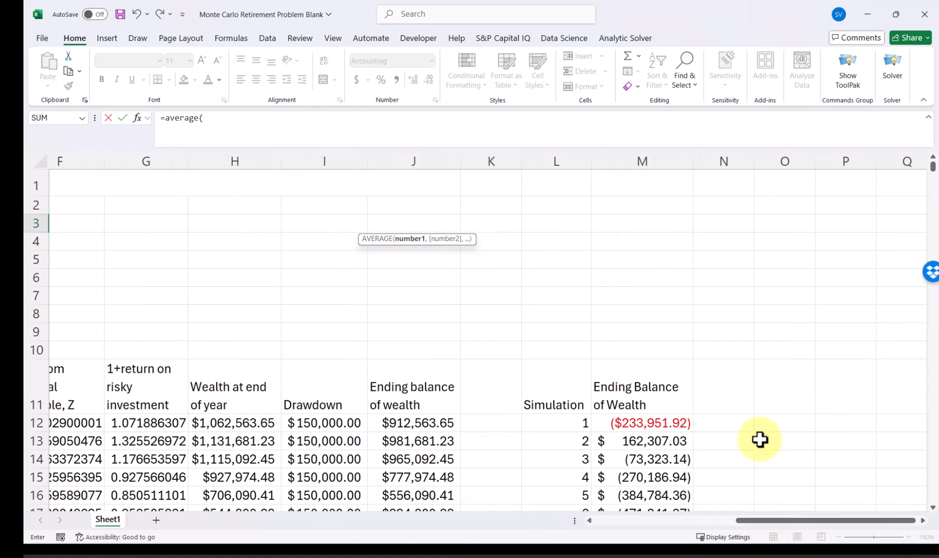
left_click(666, 423)
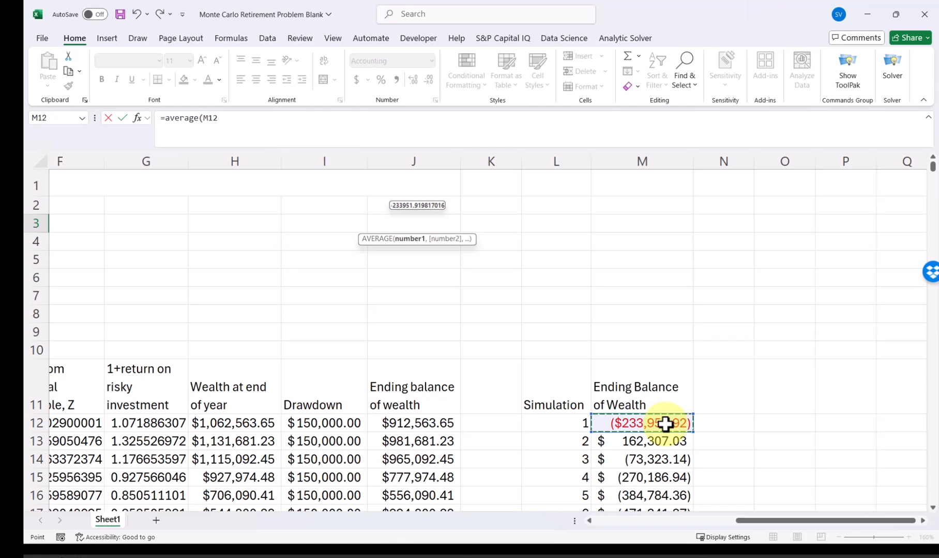
key("ctrl+shift+Down")
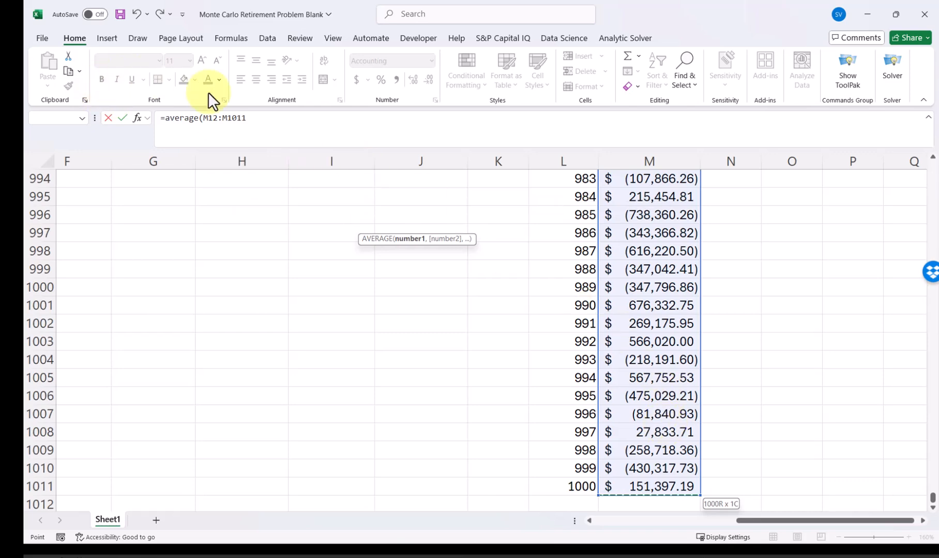
left_click(287, 115)
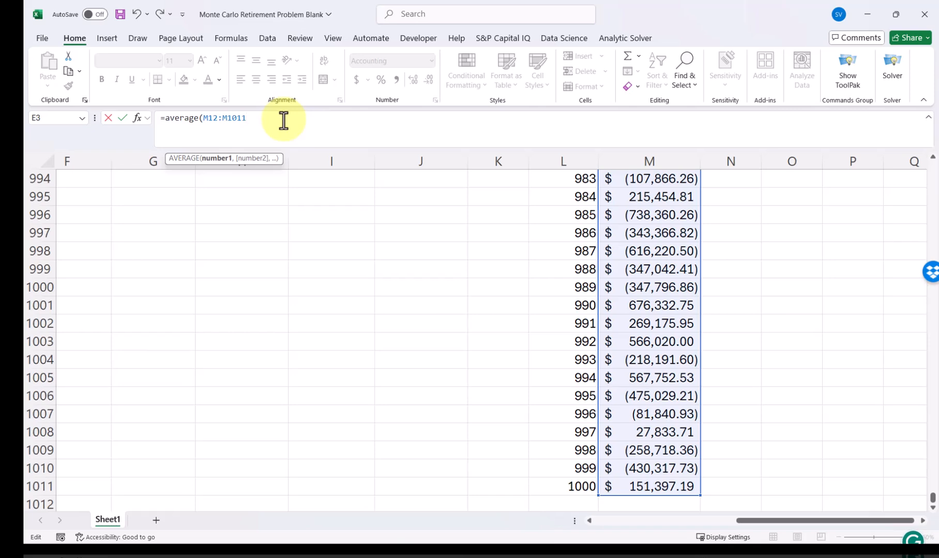
type(")")
key("ctrl+Return")
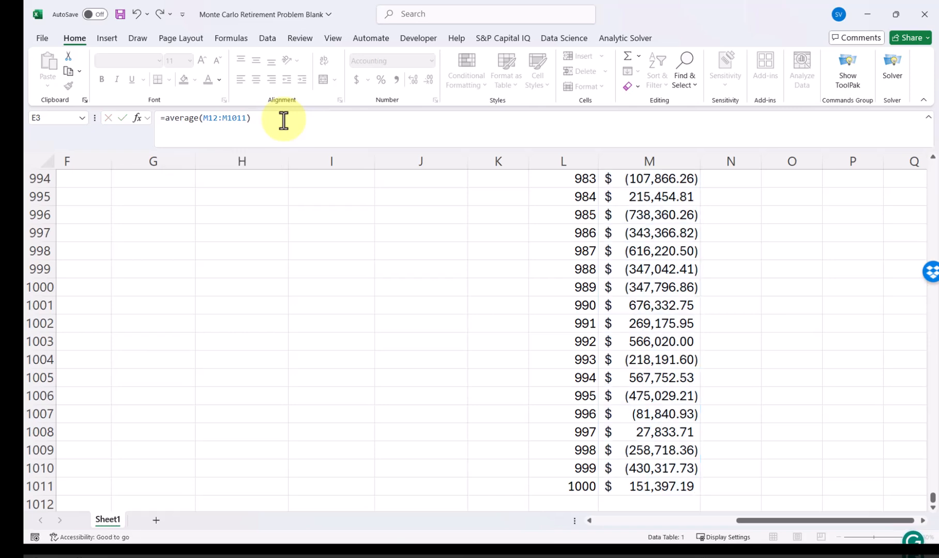
Go back to the Average result in E3 and review it alongside the portfolio inputs and the yearly wealth model
key("Left")
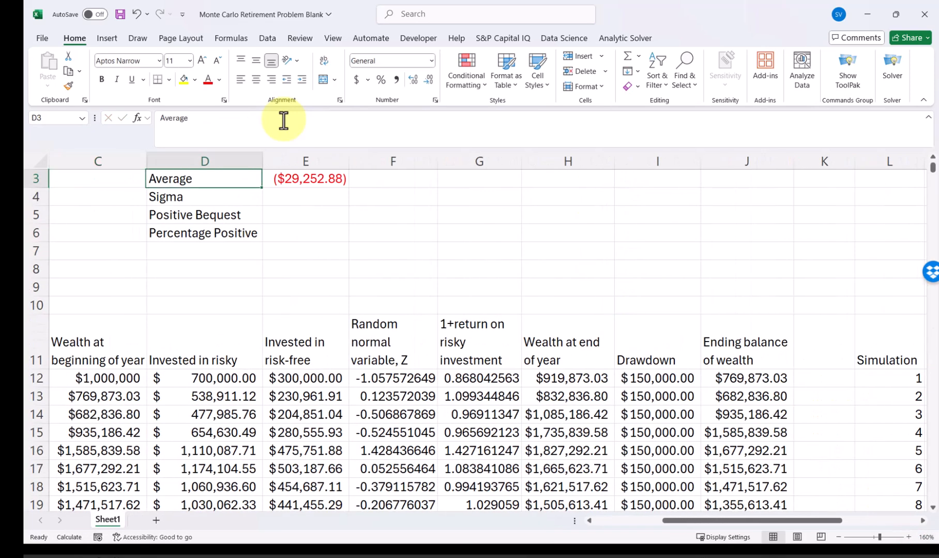
key("Right")
key("ctrl+Home")
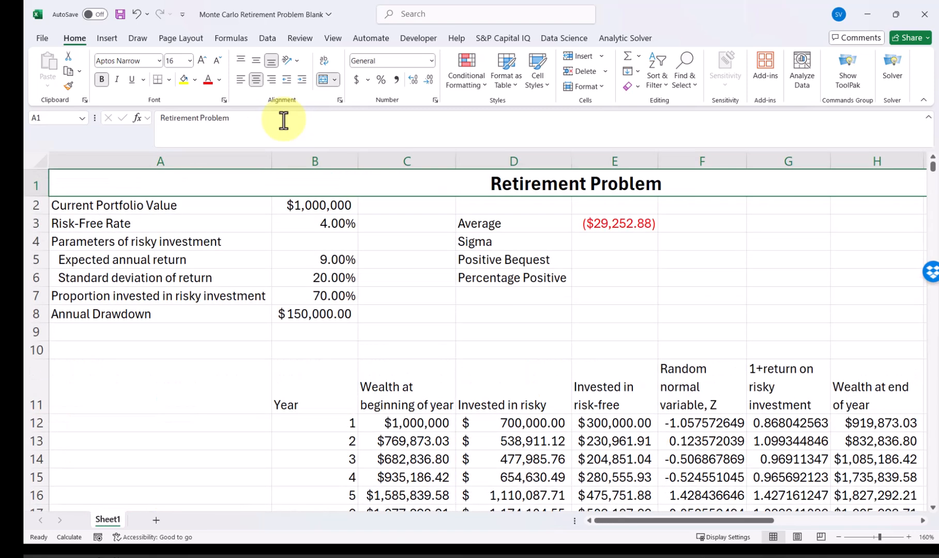
key("Down")
key("Down")
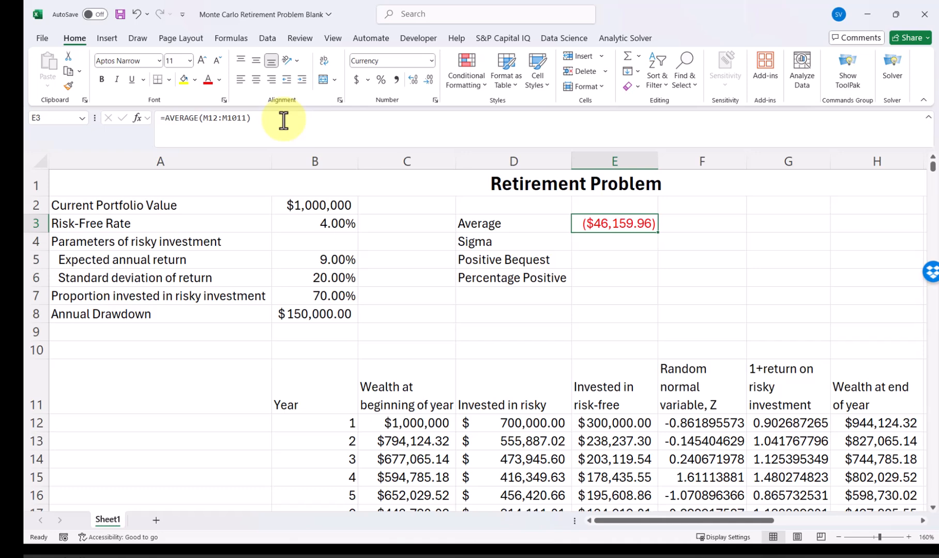
scroll(517, 336, "down", 1)
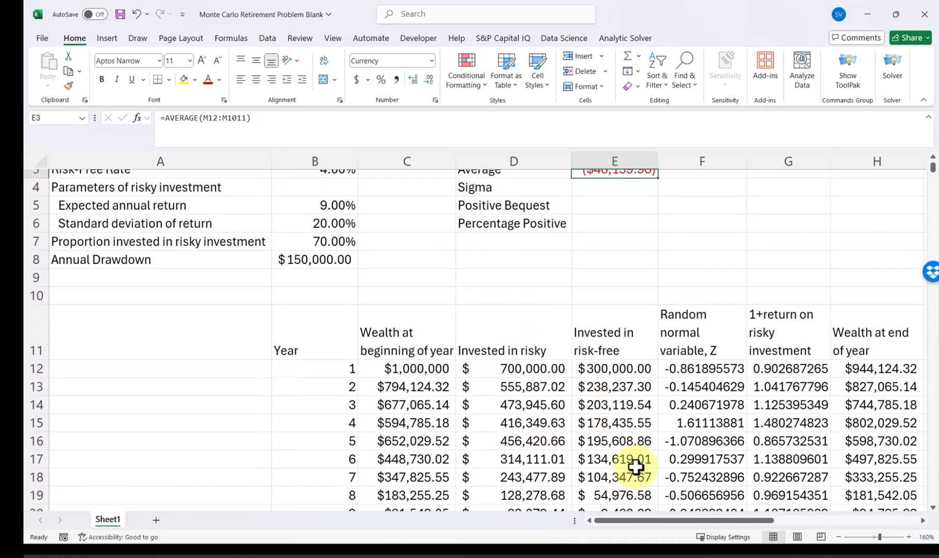
scroll(637, 469, "up", 1)
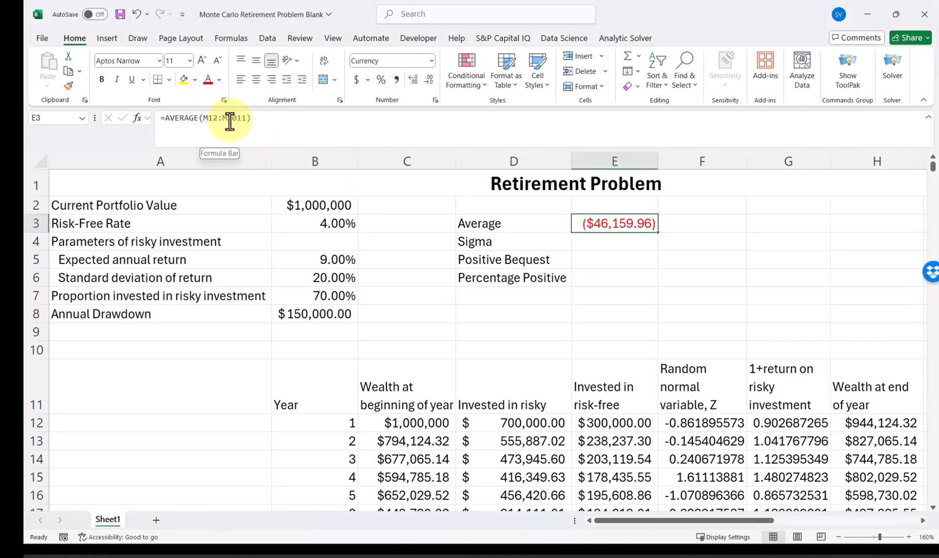
Calculate the sample standard deviation of the simulated ending balances in E4 with =STDEV.S(M12:M1011)
left_click(601, 242)
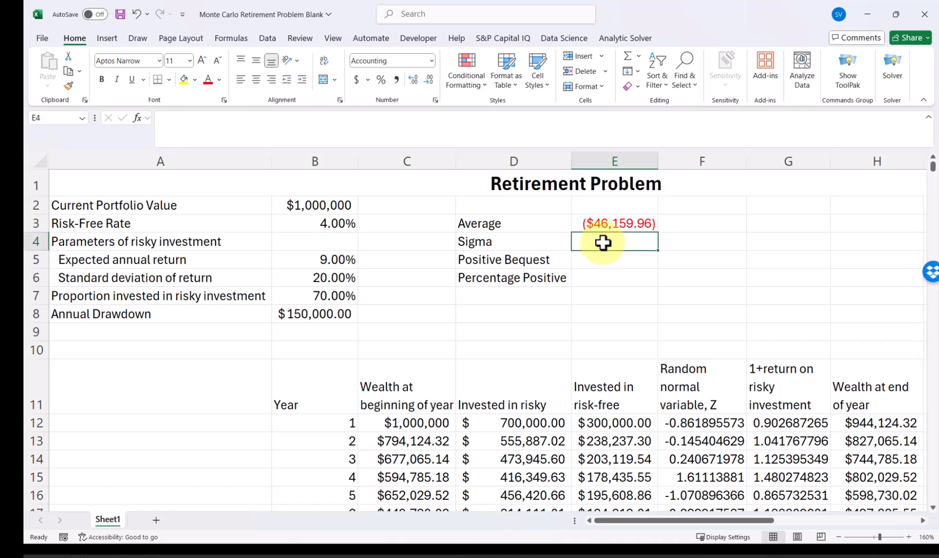
type("=std")
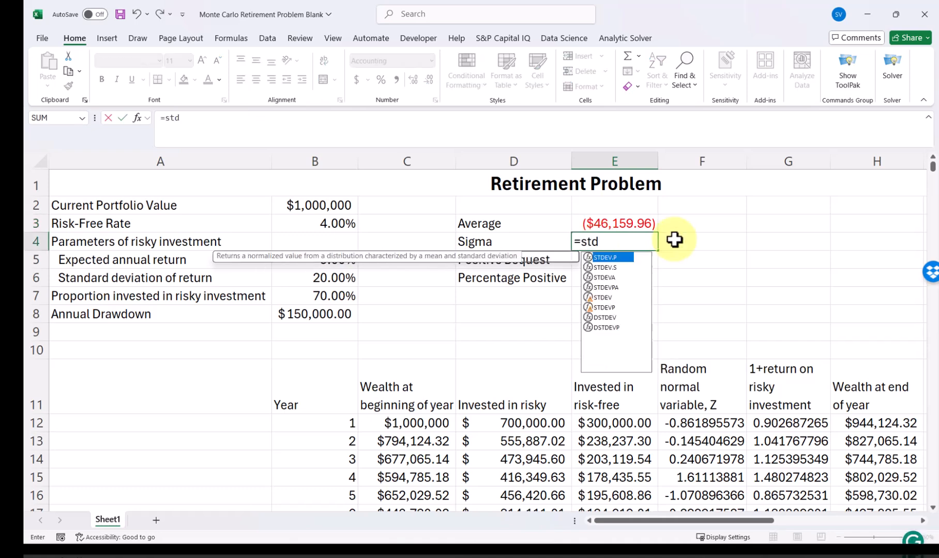
type("ev.s(")
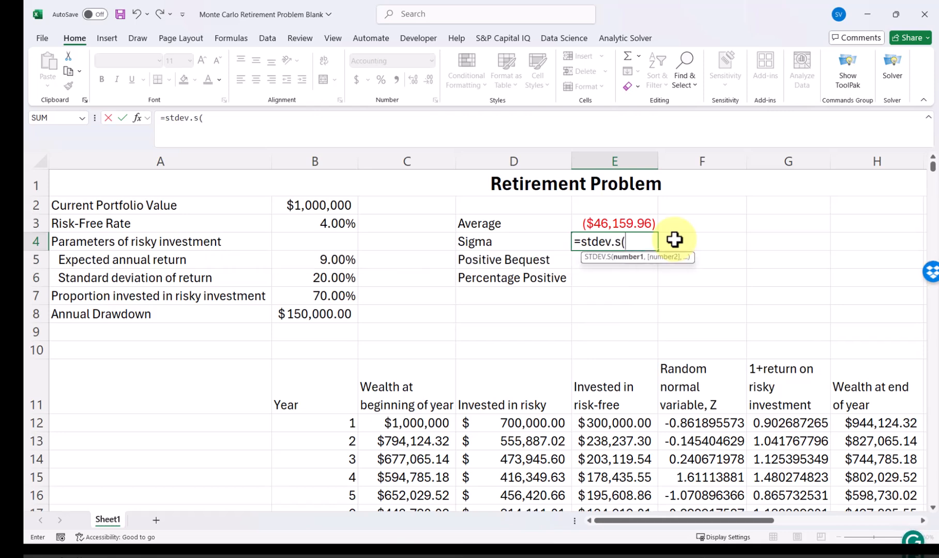
left_click_drag(757, 521, 881, 535)
left_click(792, 426)
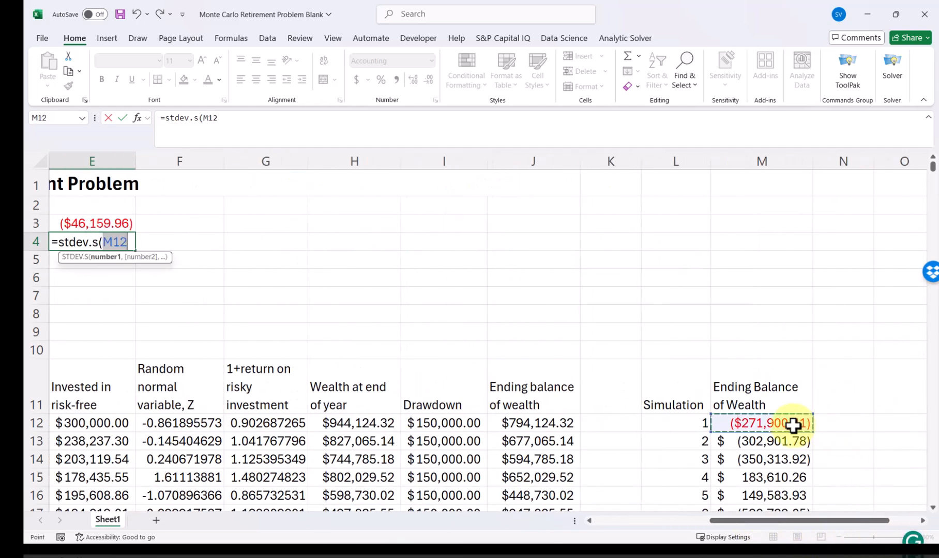
key("ctrl+shift+Down")
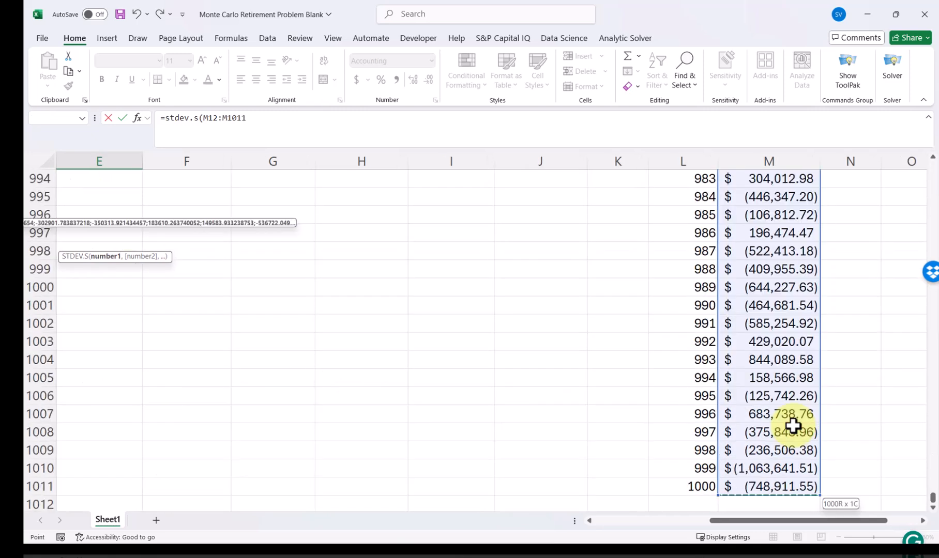
type(")")
key("Return")
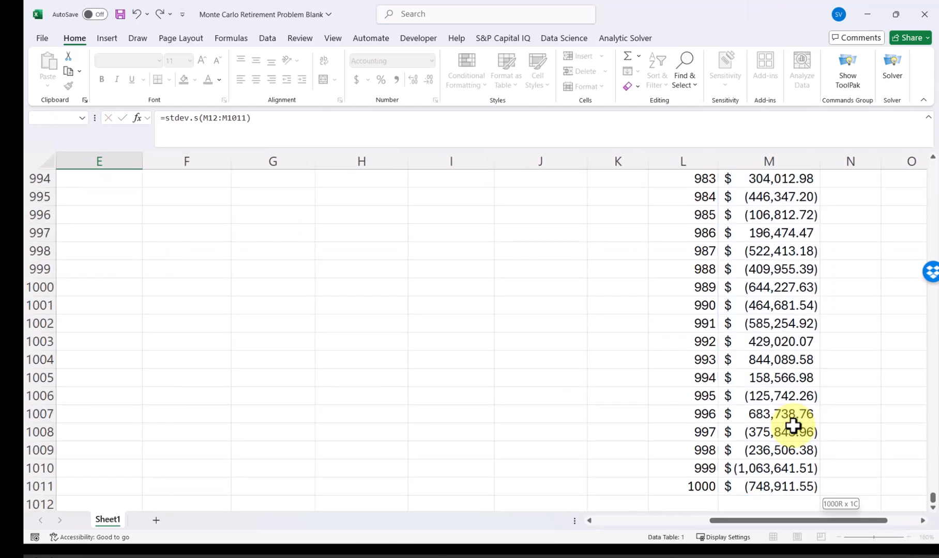
Return to the beginning of the sheet and examine the Average and Sigma results in E3:E4
key("Left")
key("Left")
key("Up")
key("Up")
key("Left")
key("Left")
key("Up")
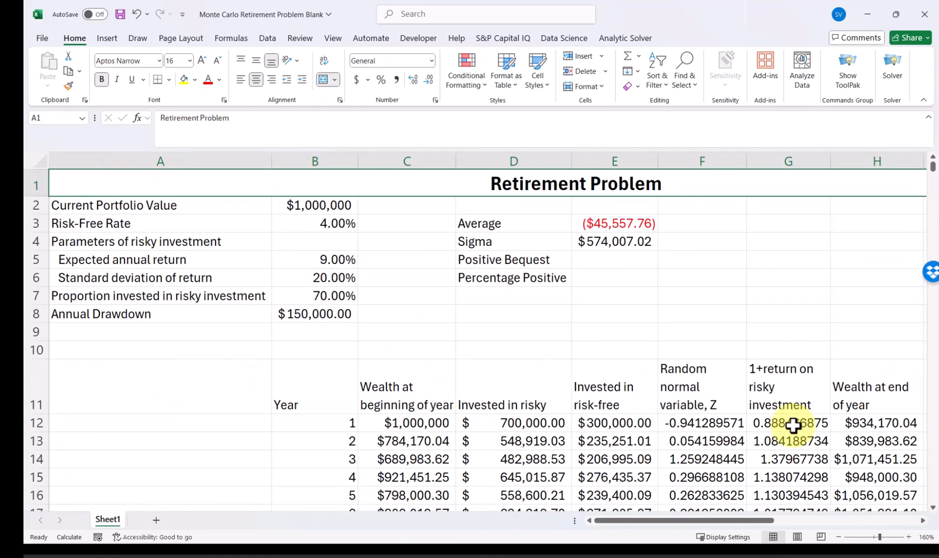
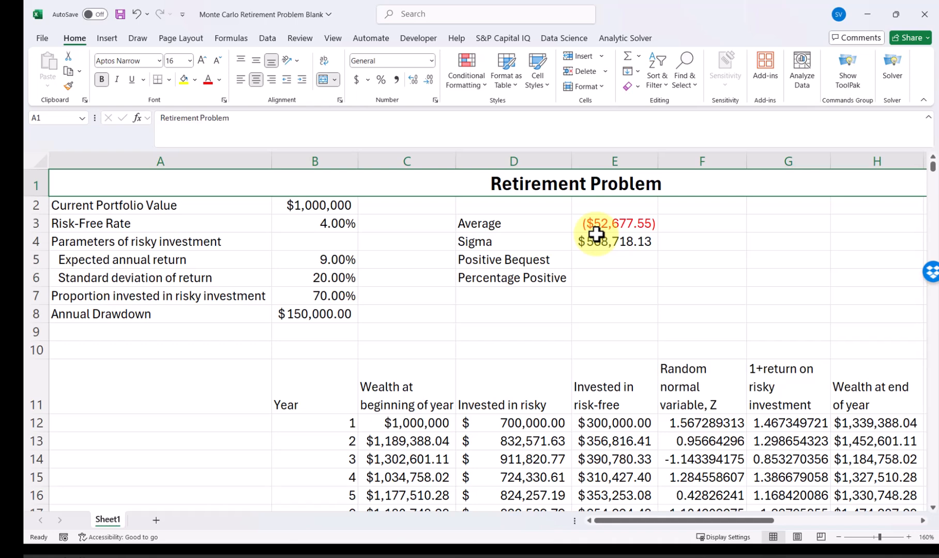
Count the simulations with a positive bequest in E5 with =COUNTIF(M12:M1011,">0")
left_click(626, 258)
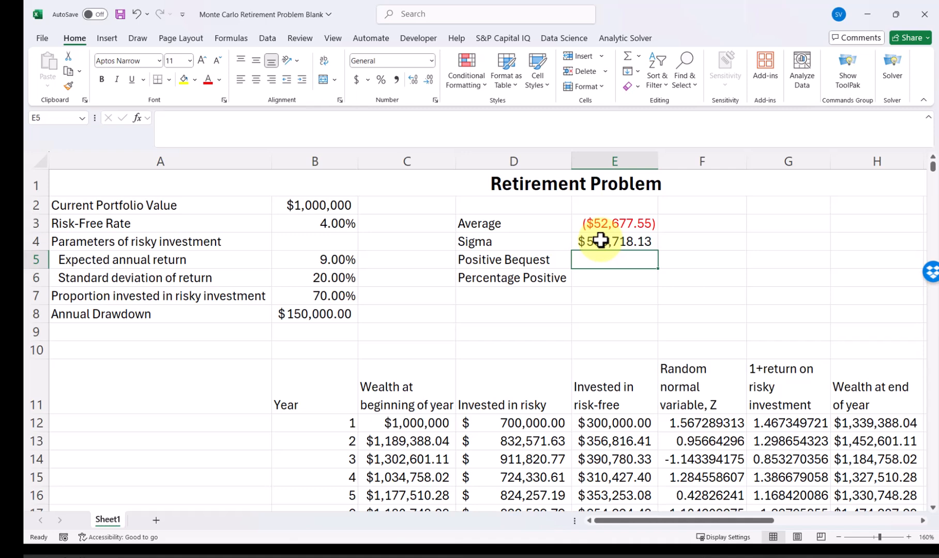
type("=cont")
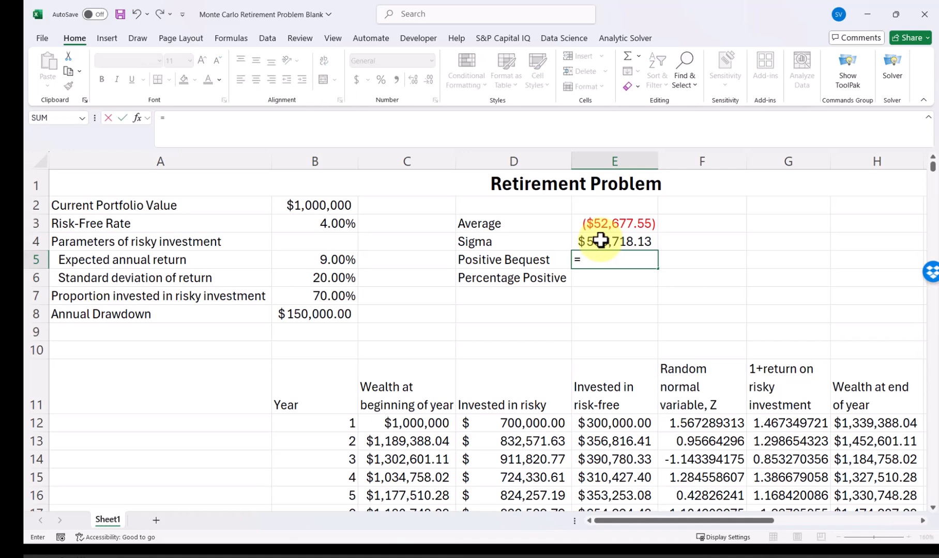
key("BackSpace")
key("BackSpace")
type("un")
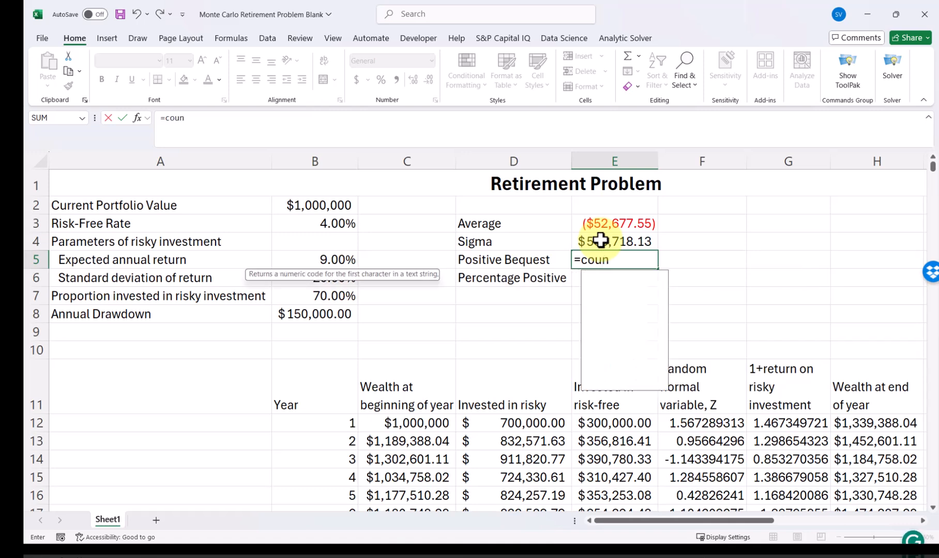
type("tif(")
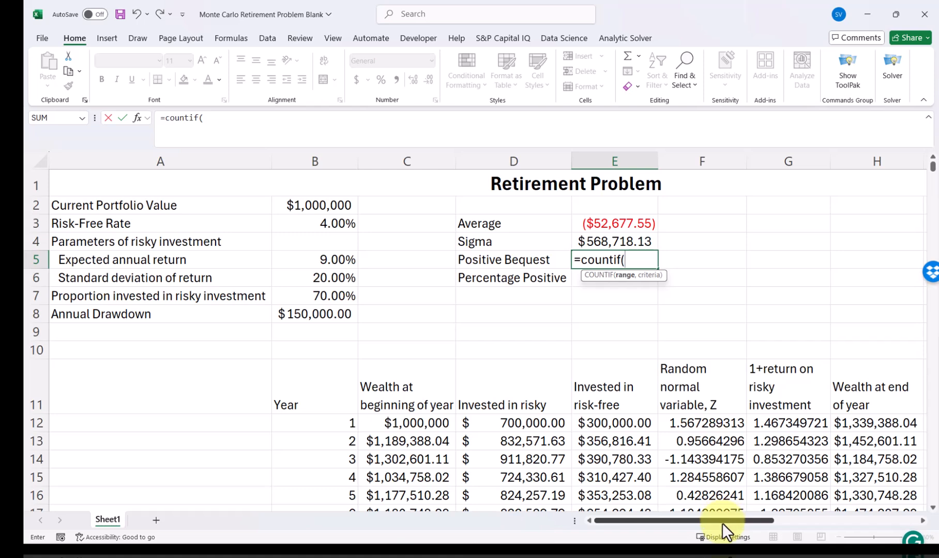
left_click_drag(723, 521, 835, 522)
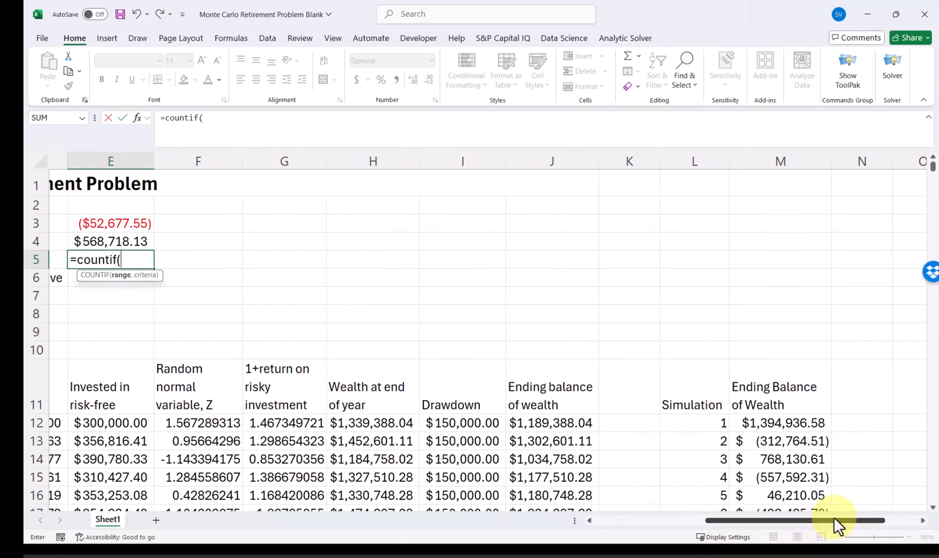
left_click(777, 424)
key("ctrl+shift+Down")
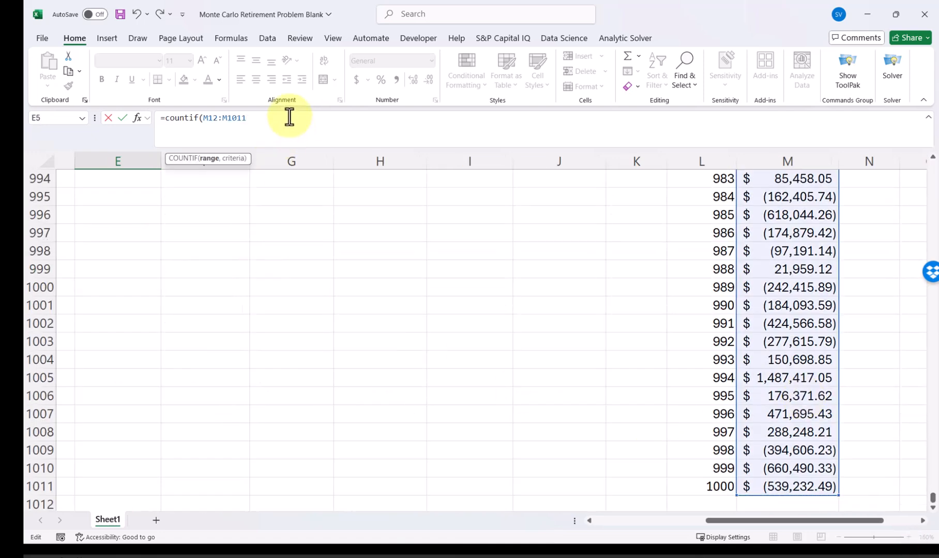
type(",")
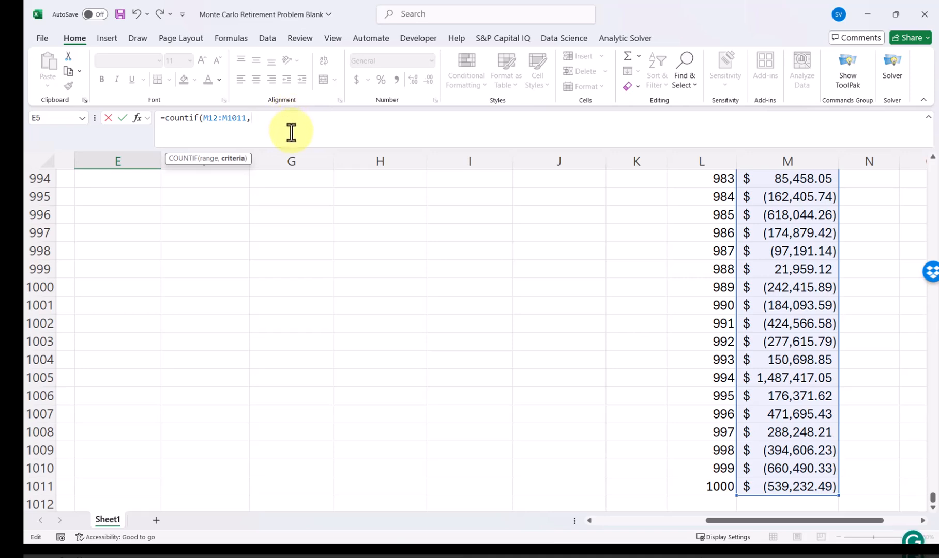
type("\"")
type(">0\")")
key("ctrl+Return")
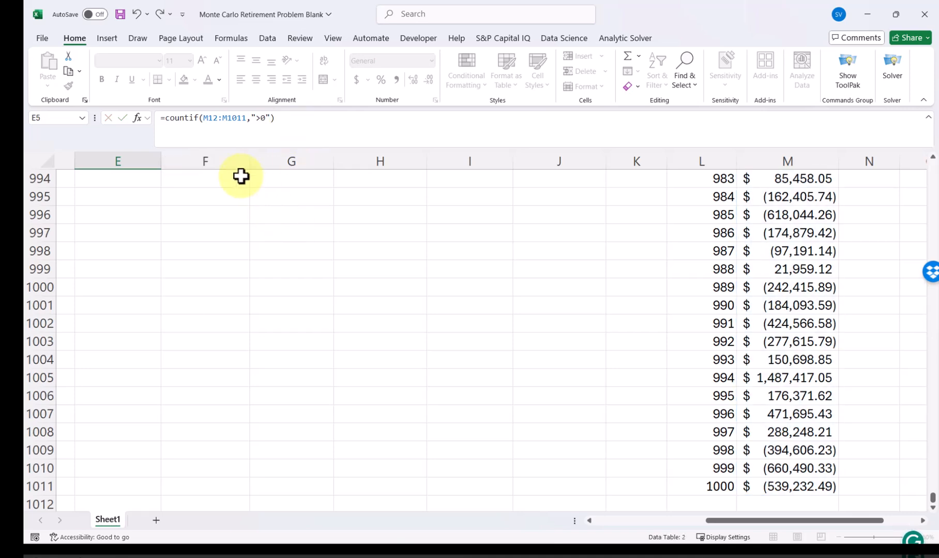
left_click(126, 257)
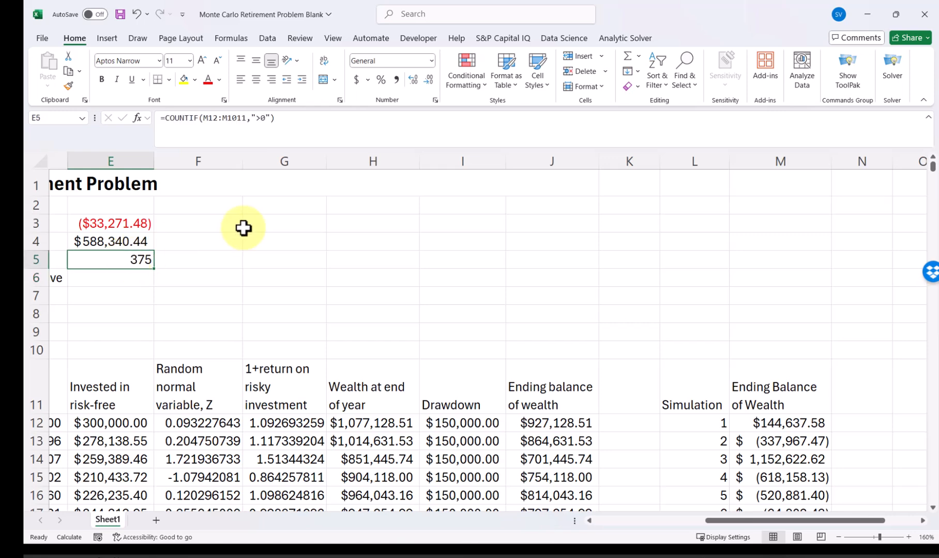
Calculate the Percentage Positive in E6 by dividing the positive-bequest count by the number of simulations with =E5/1000
scroll(243, 228, "left", 2)
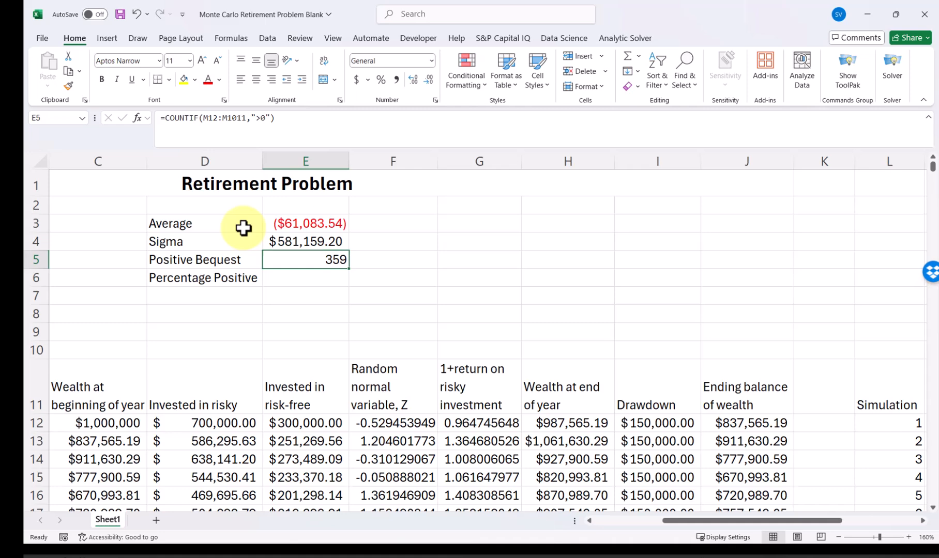
key("Down")
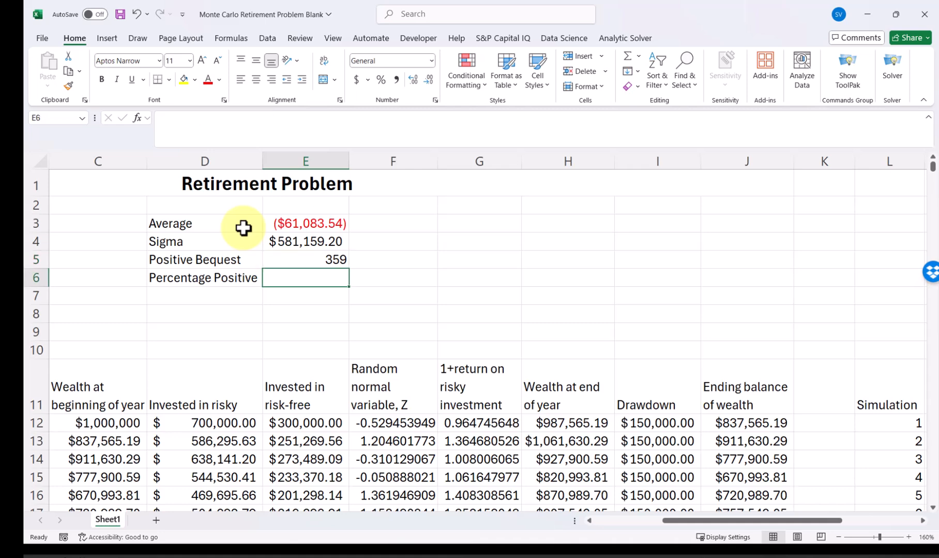
type("=")
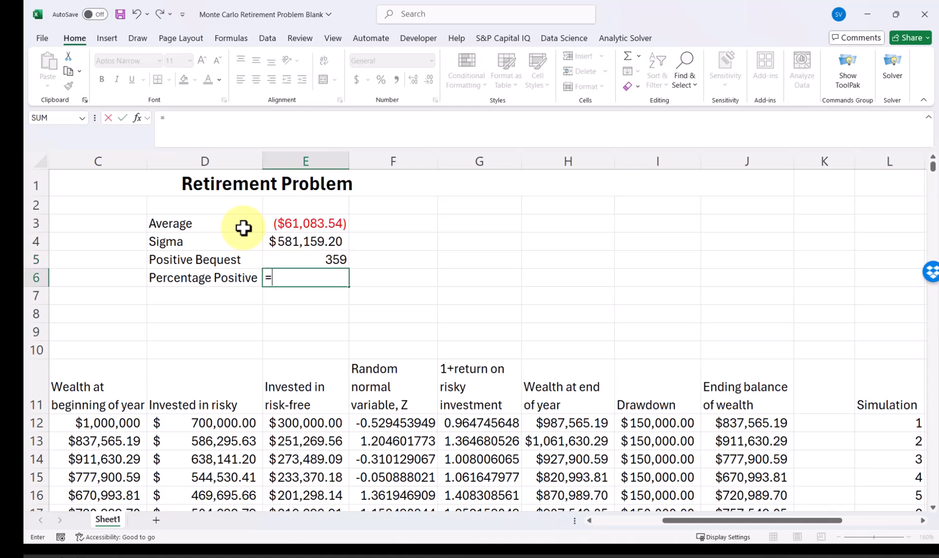
key("Up")
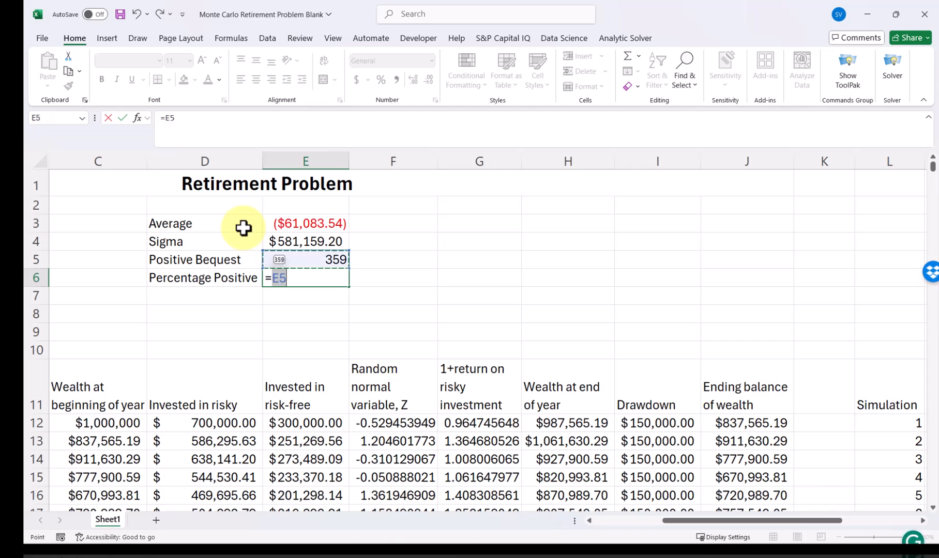
type("/1000")
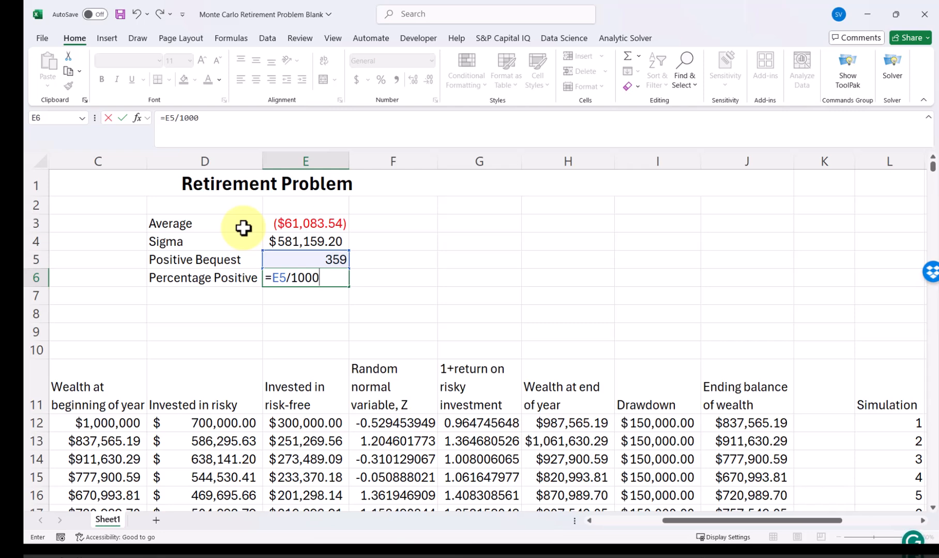
key("ctrl+Return")
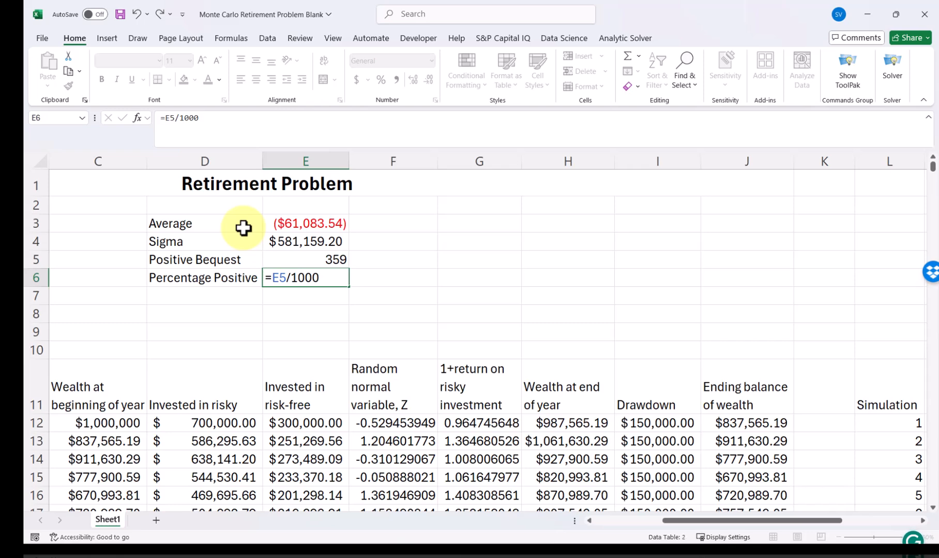
key("Return")
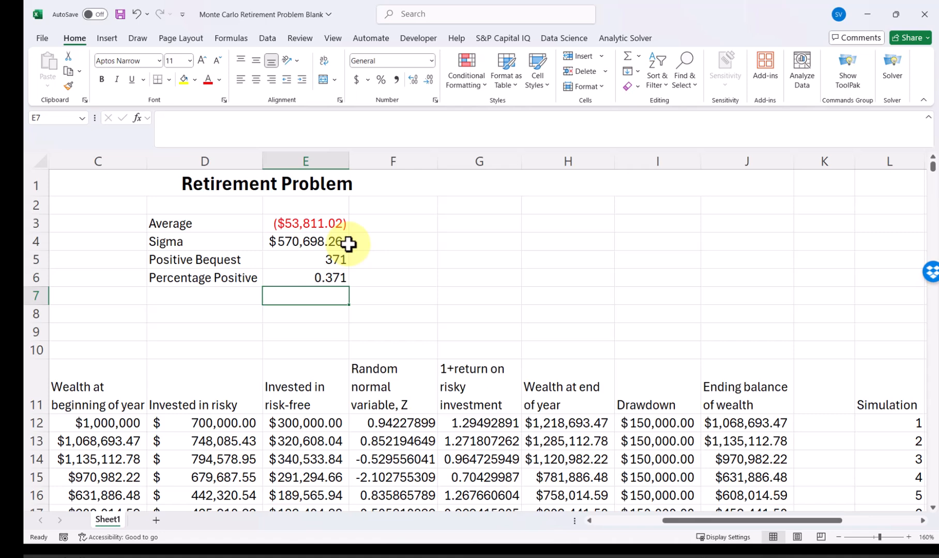
Format the Percentage Positive result in E6 as a percentage with two decimal places
left_click(320, 277)
left_click(381, 79)
left_click(412, 80)
left_click(413, 79)
left_click(449, 242)
Examine the portfolio inputs in B2:B8, from current portfolio value and risk-free rate to risky proportion and annual drawdown, alongside the simulation statistics
left_click_drag(226, 343, 235, 307)
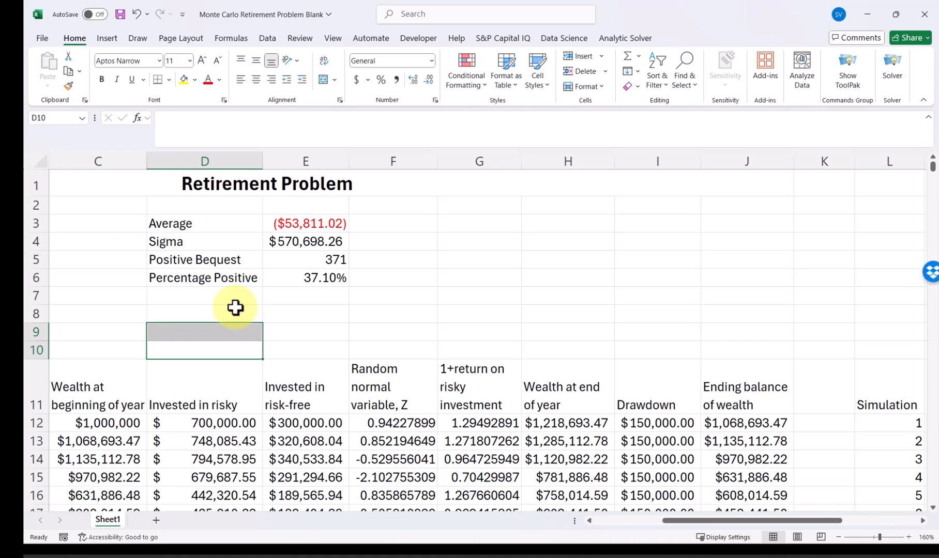
key("Left")
key("Left")
key("Left")
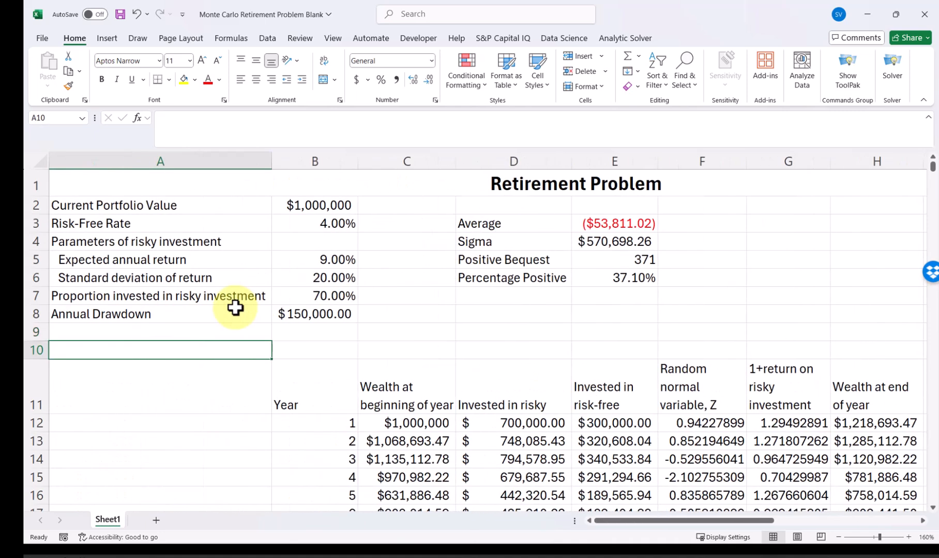
left_click(342, 206)
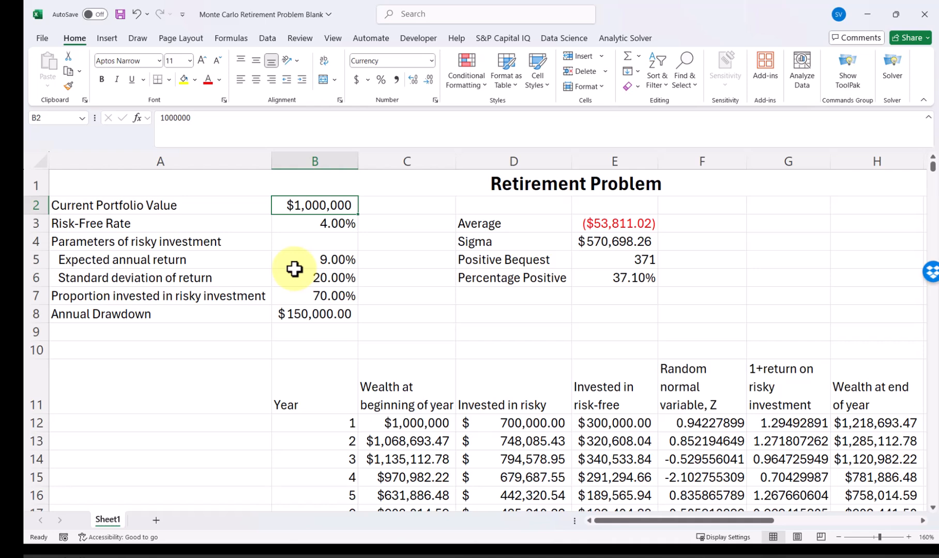
left_click(313, 226)
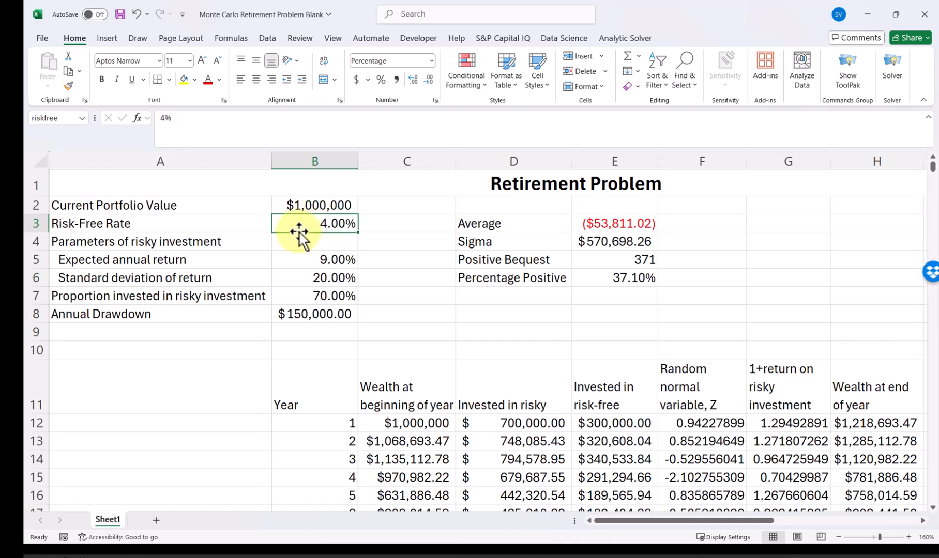
left_click(336, 265)
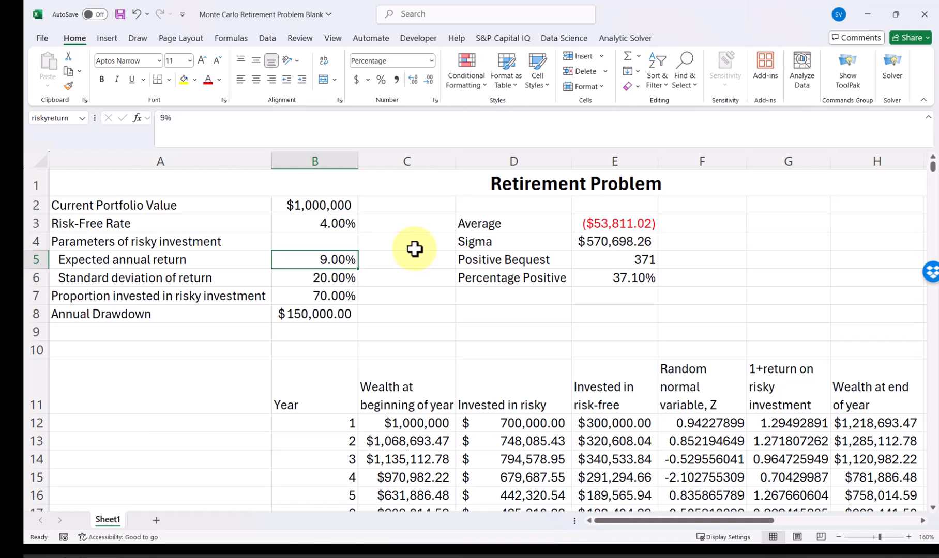
left_click(310, 296)
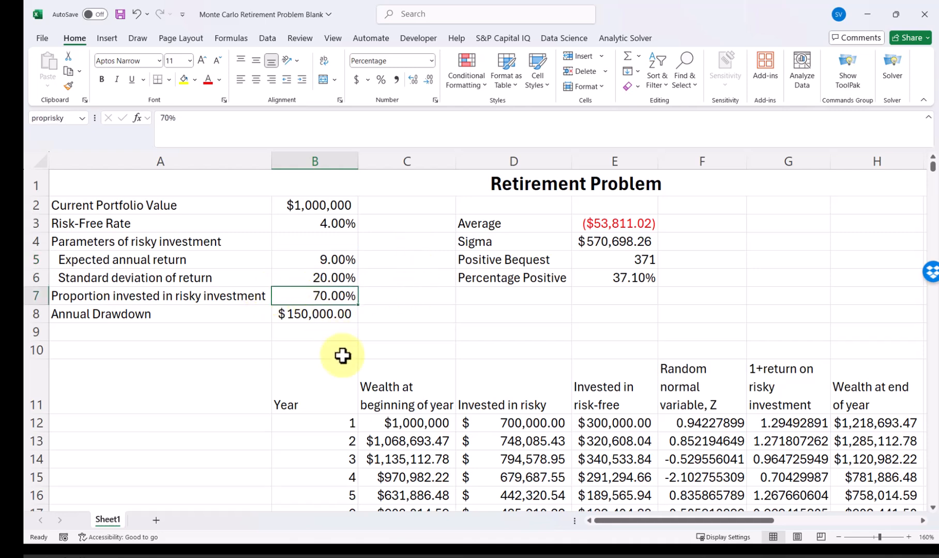
left_click(307, 314)
left_click(310, 296)
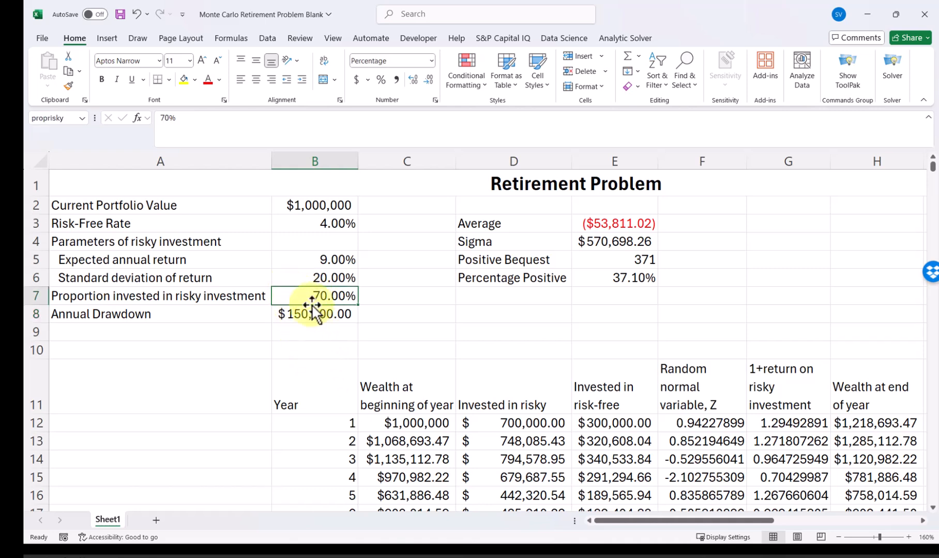
left_click(306, 313)
Set the proportion invested in risky investment in B7 to 60% and check the recalculated statistics
left_click(326, 296)
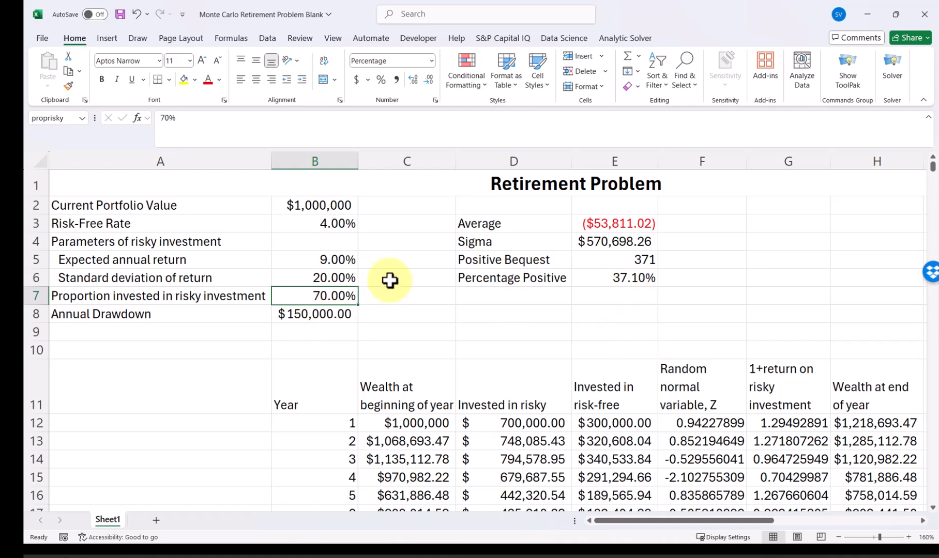
type("60%")
key("ctrl+Return")
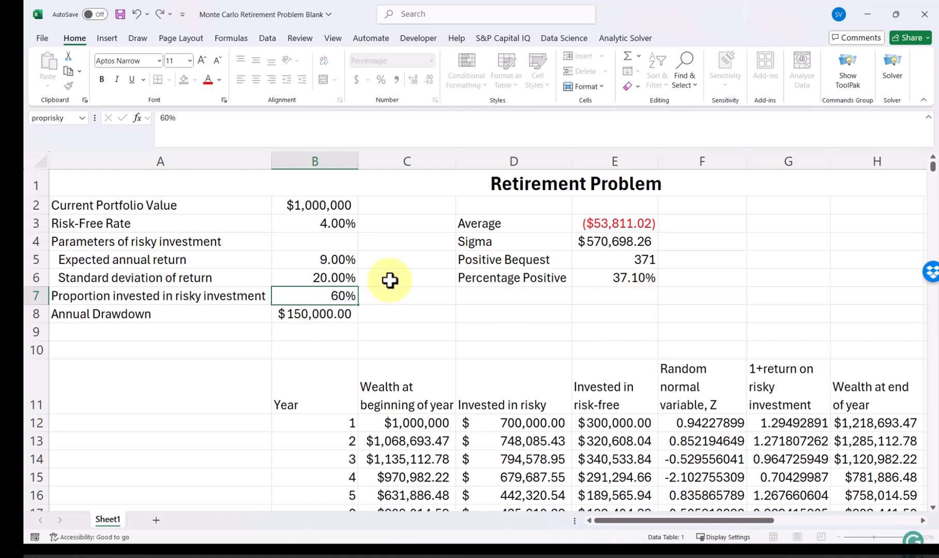
left_click(434, 315)
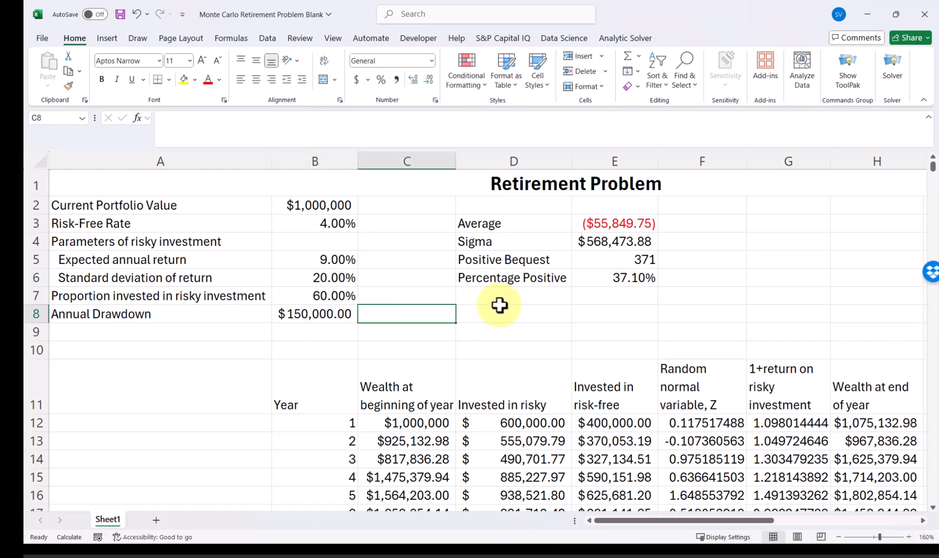
left_click(519, 305)
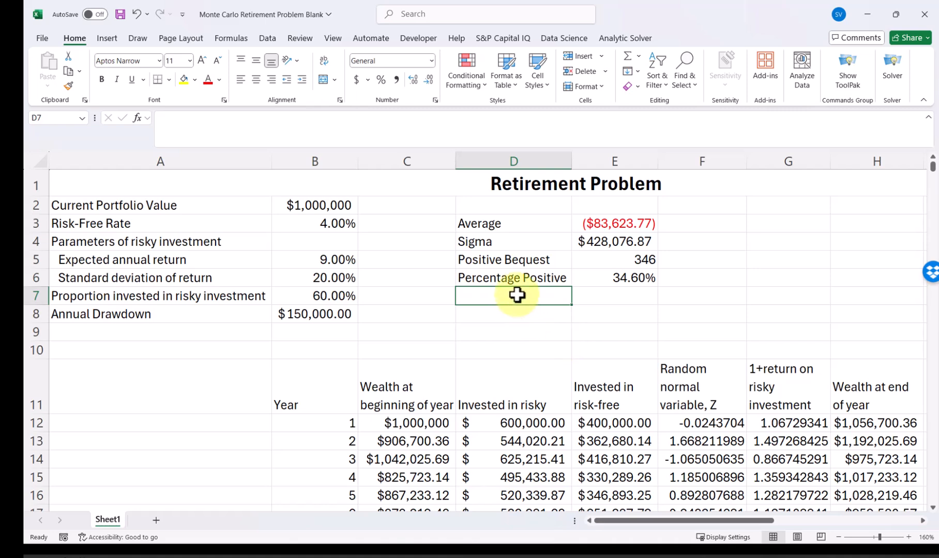
Set the proportion invested in risky investment in B7 to 50% to test a more conservative allocation
left_click(323, 295)
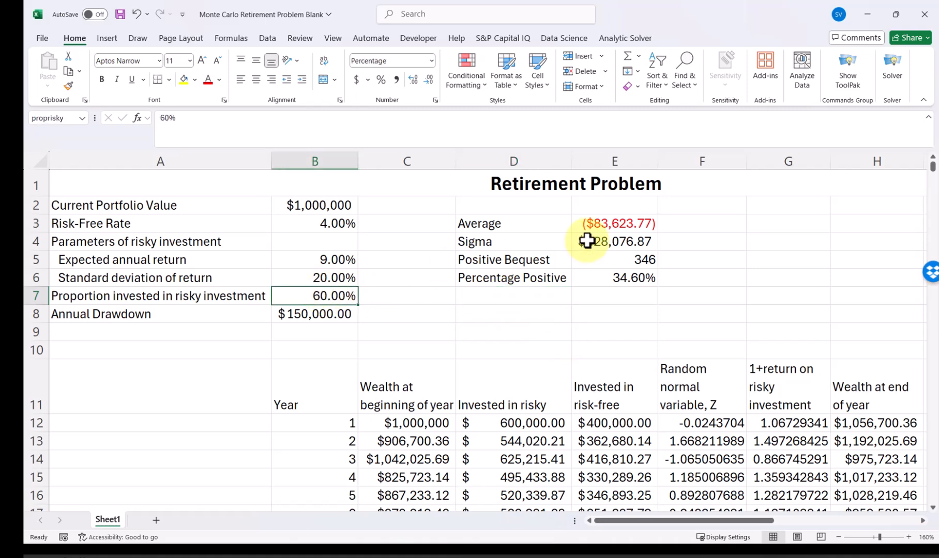
type("50%")
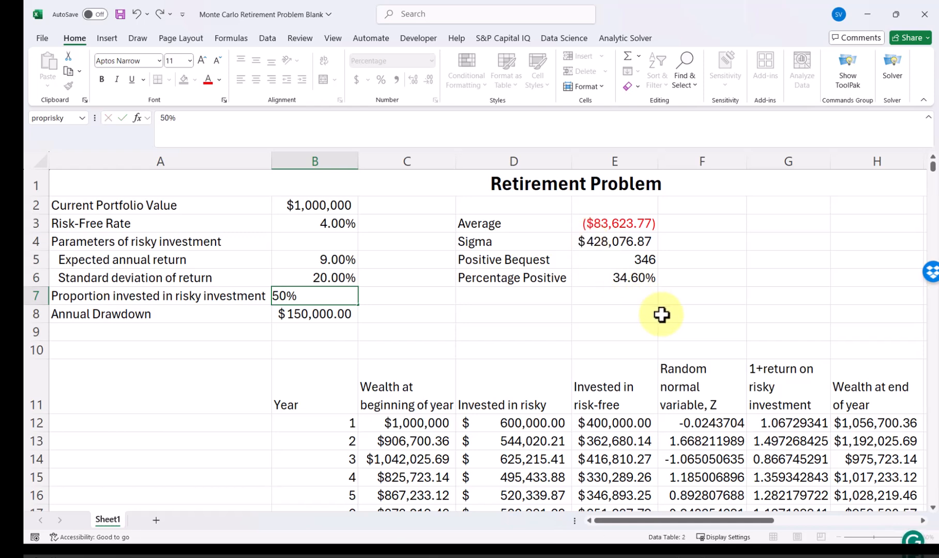
left_click(651, 299)
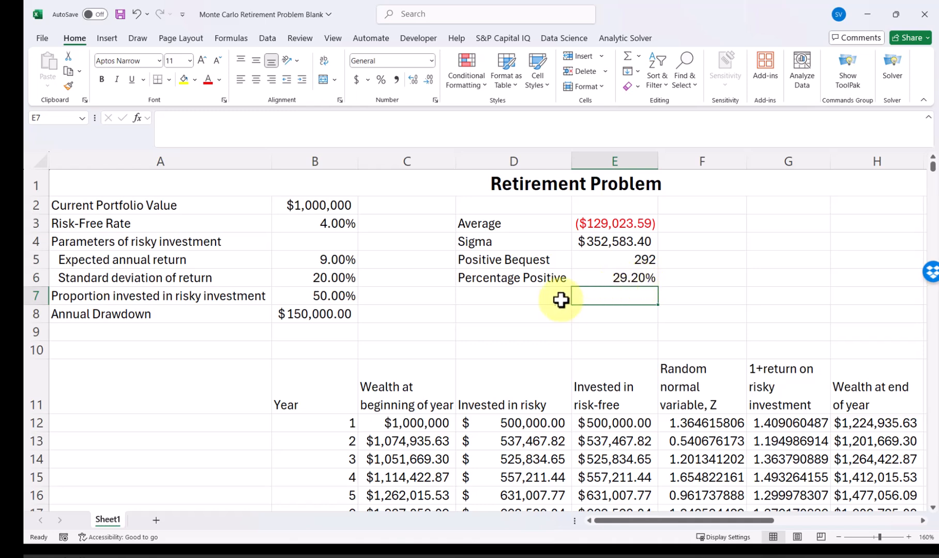
Return the proportion invested in risky investment in B7 to 70% and recalculate the simulation
left_click(312, 296)
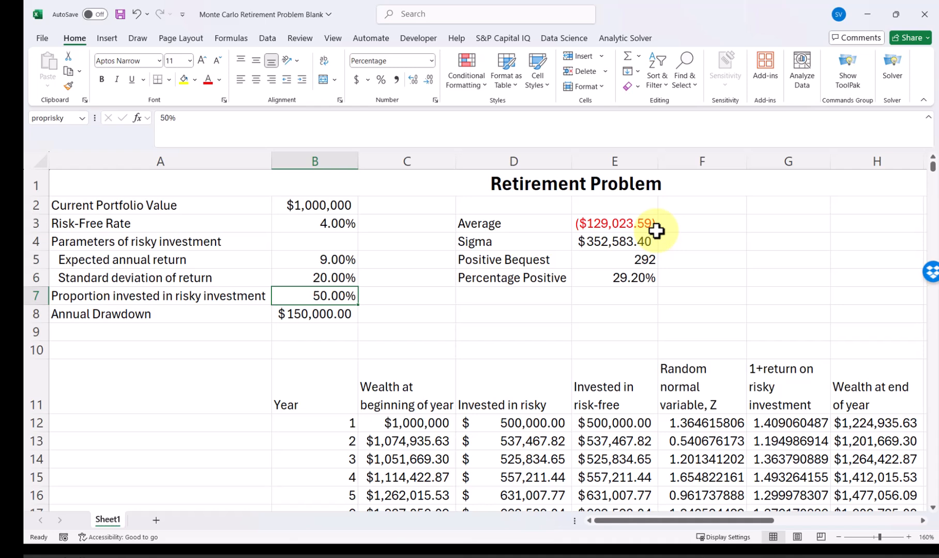
key("Down")
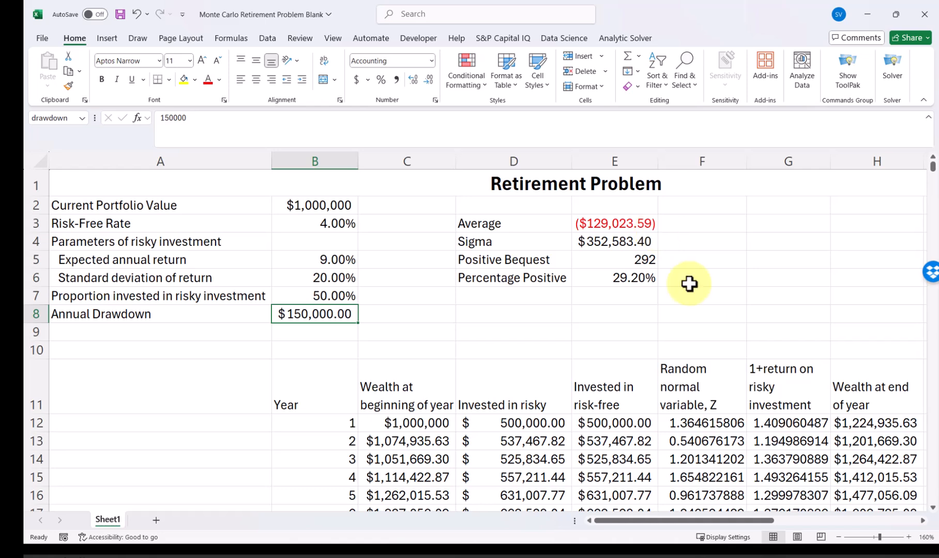
left_click(299, 280)
left_click(342, 299)
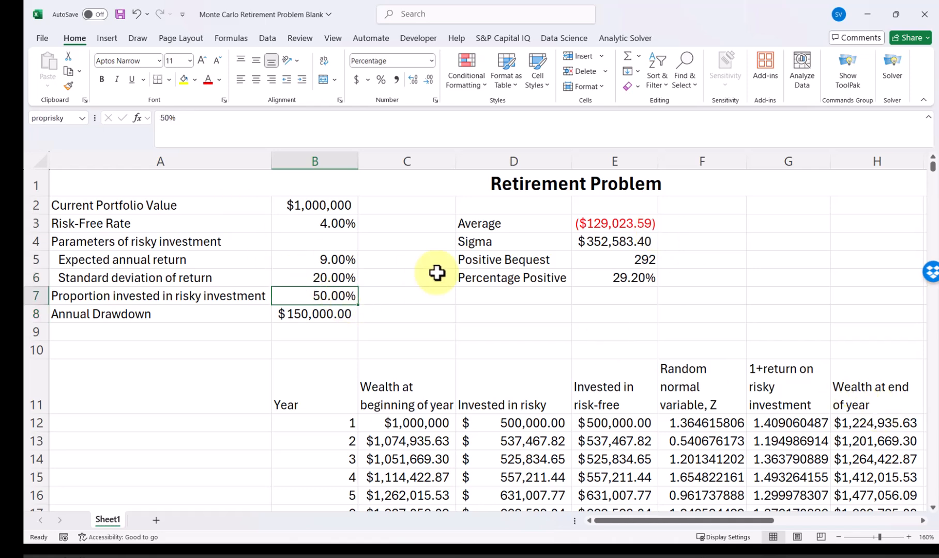
type("70%")
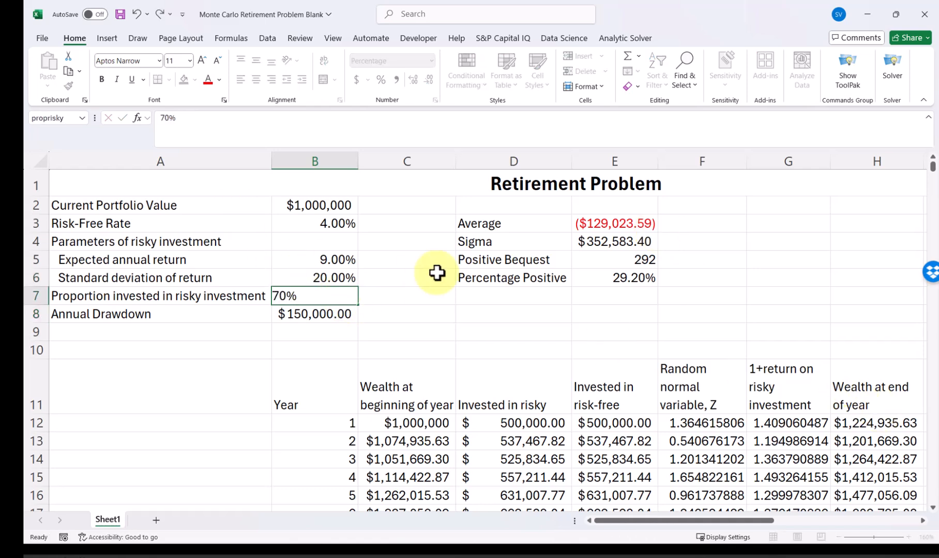
key("Return")
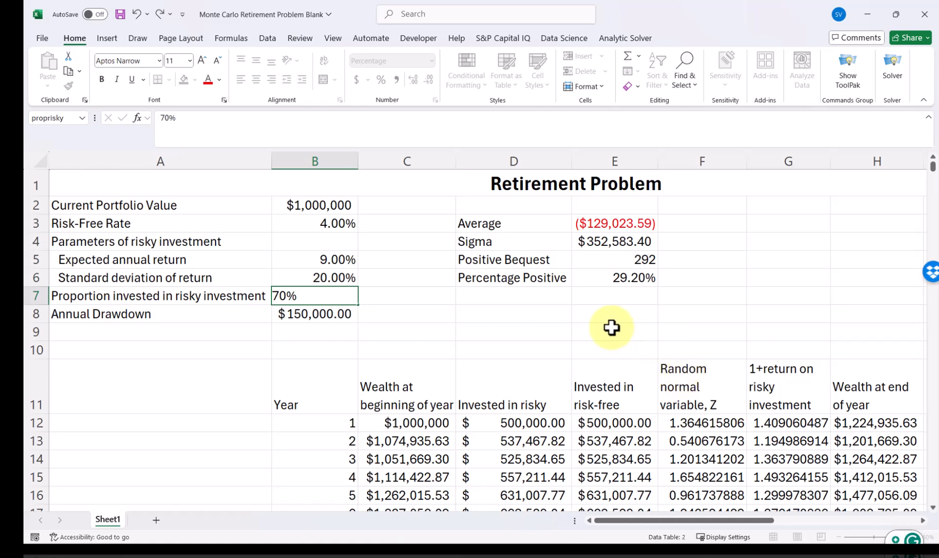
left_click(612, 329)
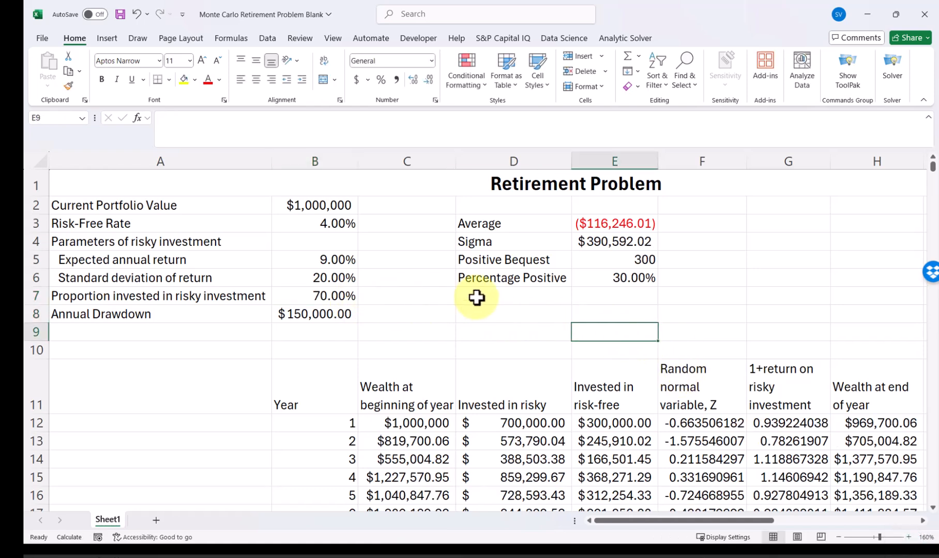
key("F9")
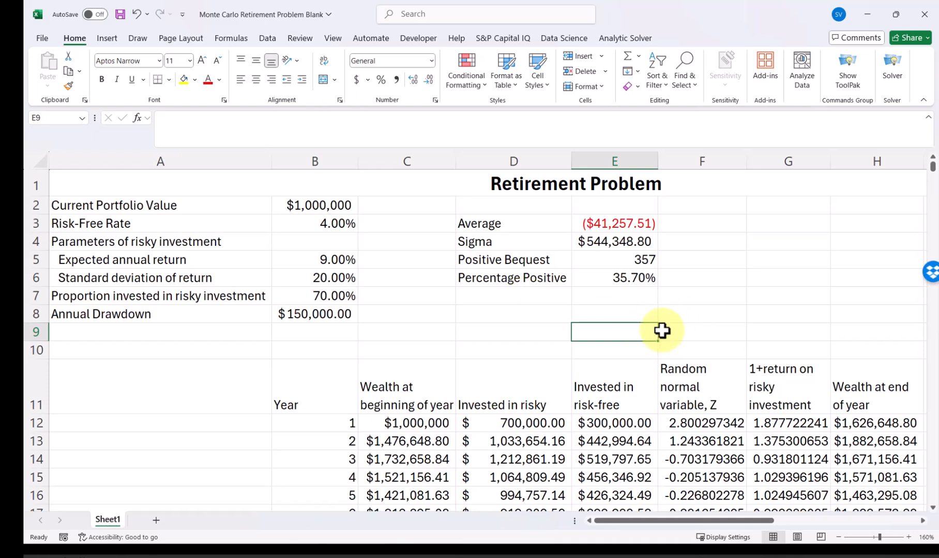
Set the proportion invested in risky investment in B7 to 80% and review the average, sigma and percentage positive
left_click(320, 298)
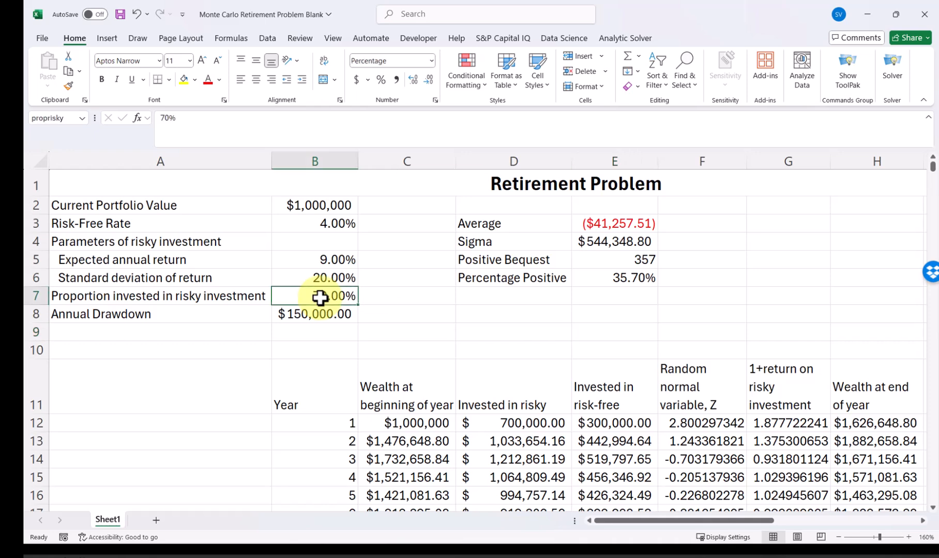
type("80")
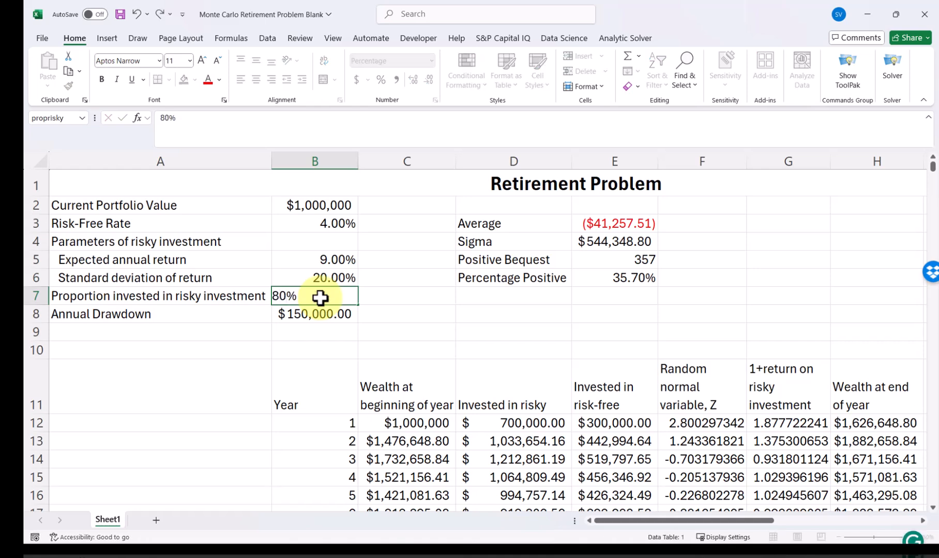
left_click(454, 326)
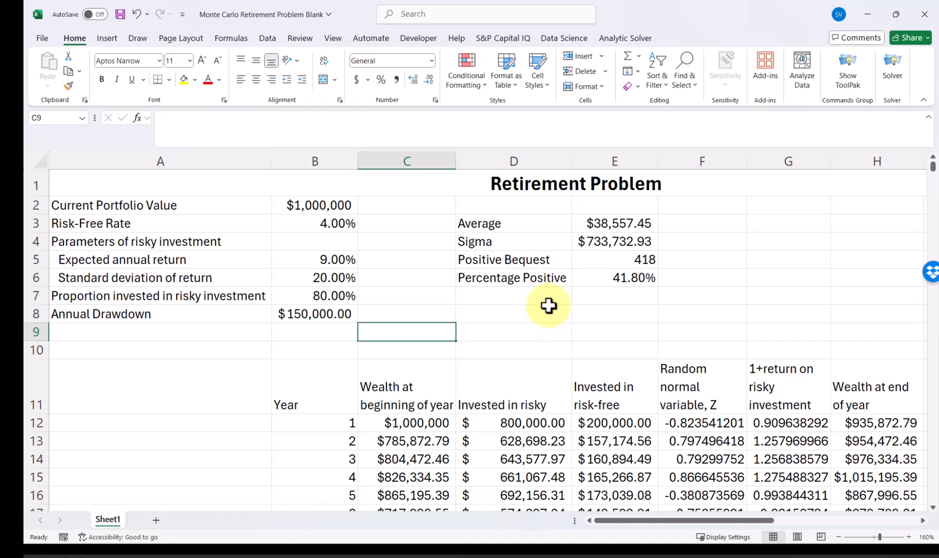
left_click(548, 306)
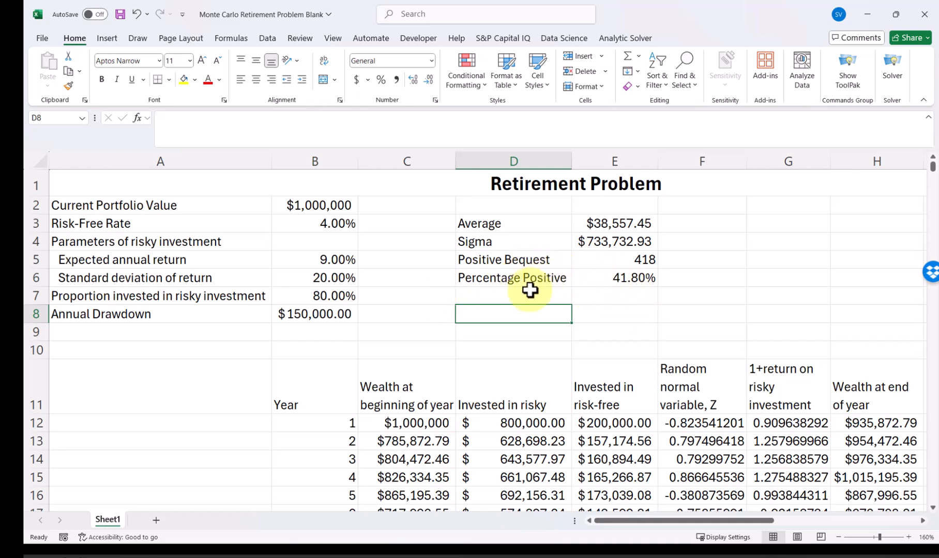
Set the proportion invested in risky investment in B7 to 90%
left_click(325, 297)
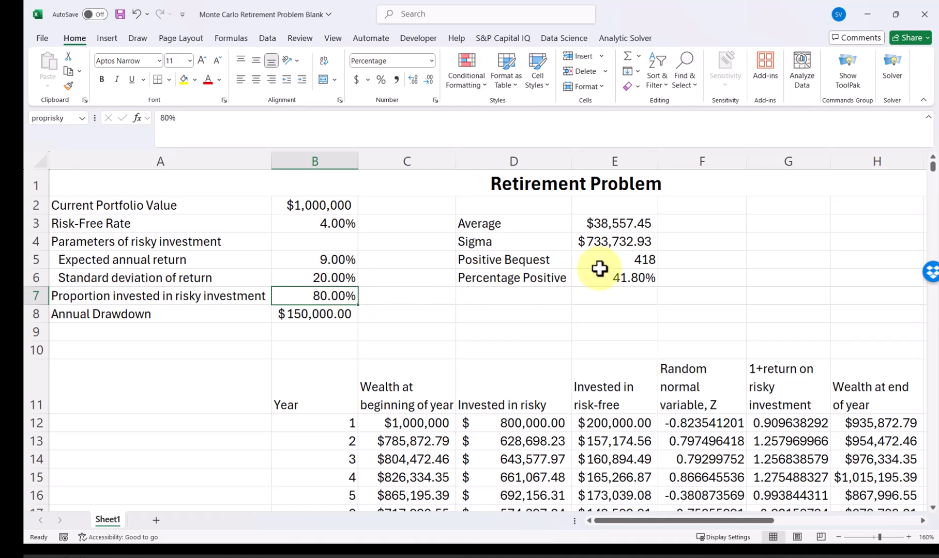
type("90")
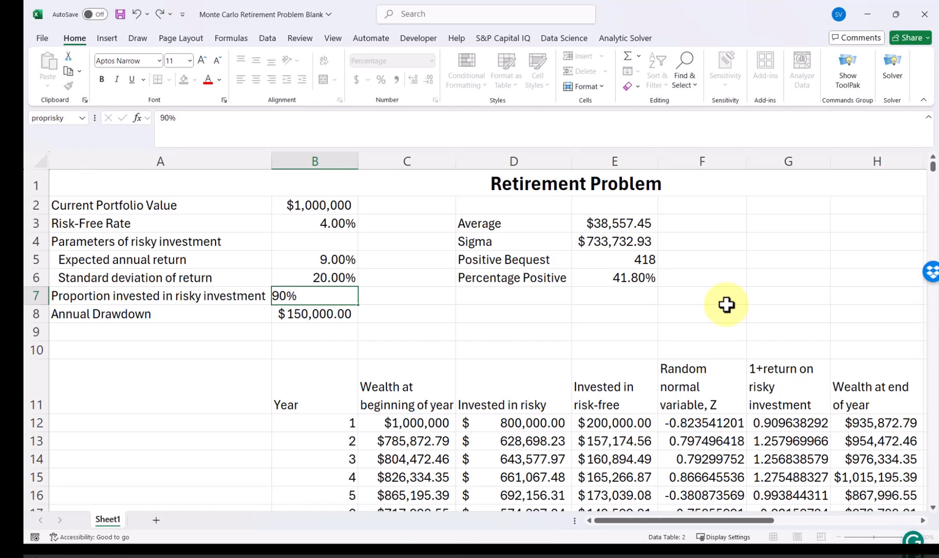
key("Return")
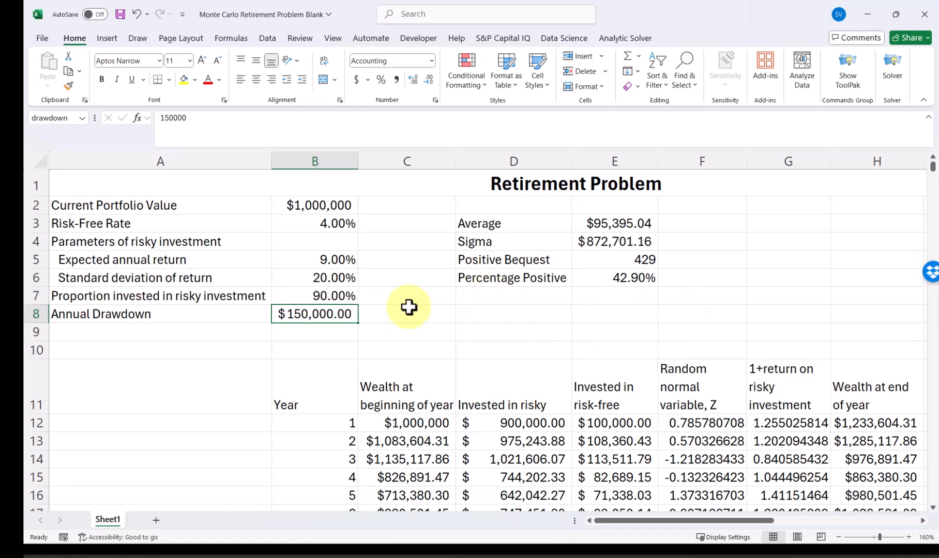
Set the proportion invested in risky investment in B7 back to 70%
left_click(347, 295)
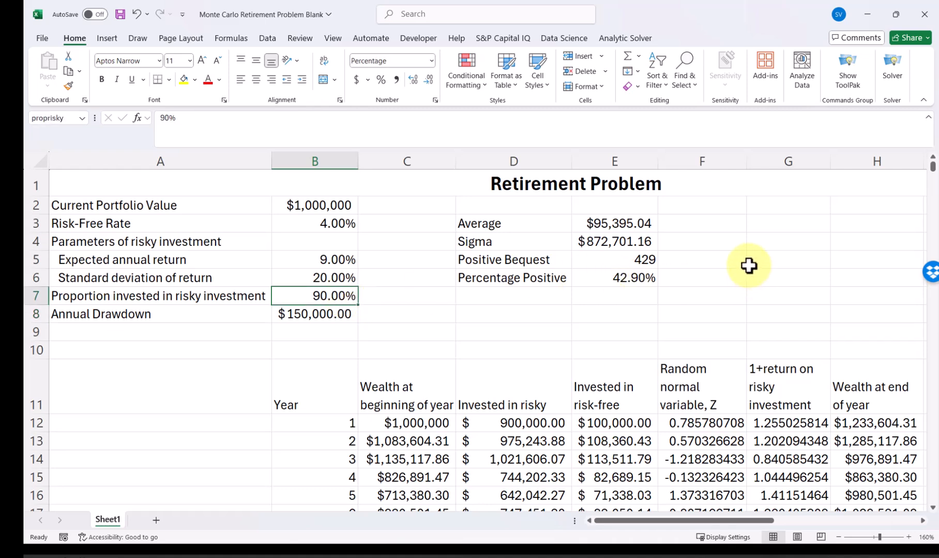
type("70")
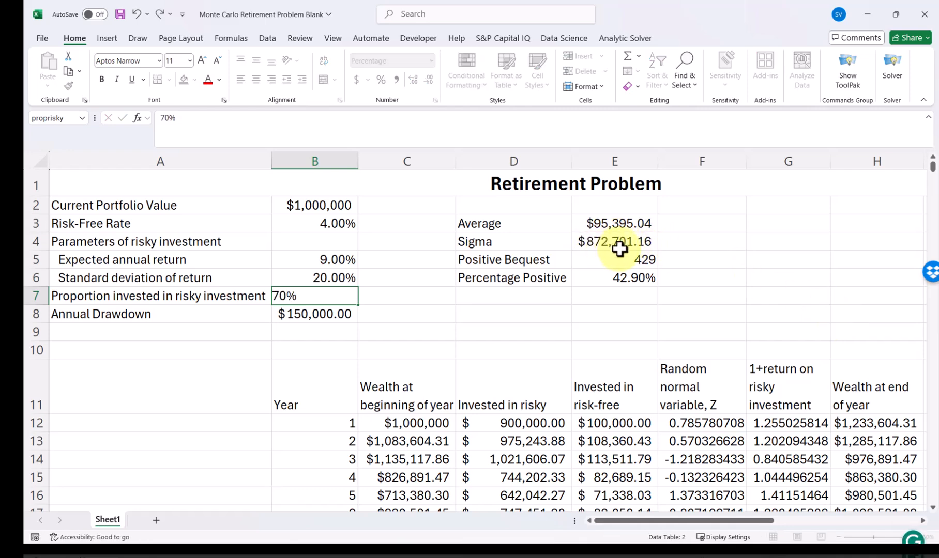
key("Return")
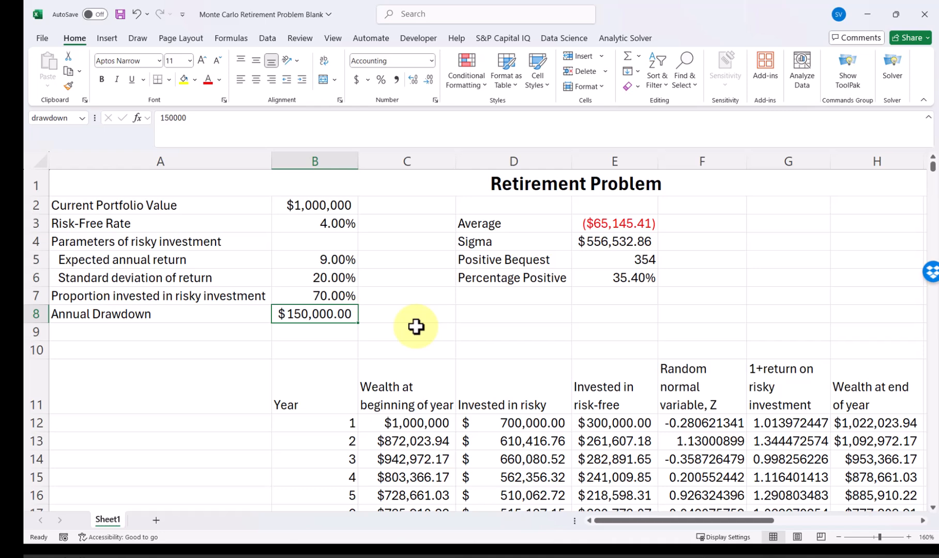
Set the annual drawdown in B8 to $100,000 to test a lower yearly withdrawal
type("1")
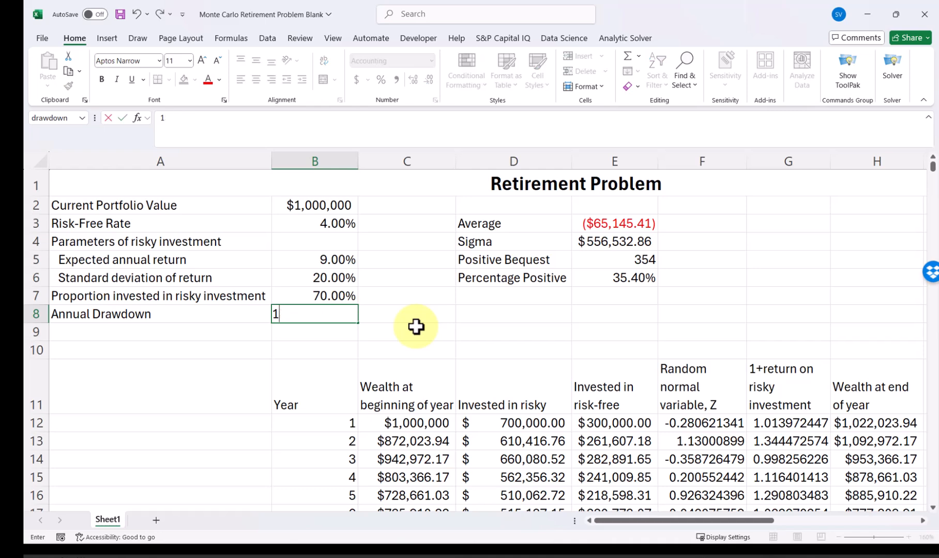
type("00000")
key("Return")
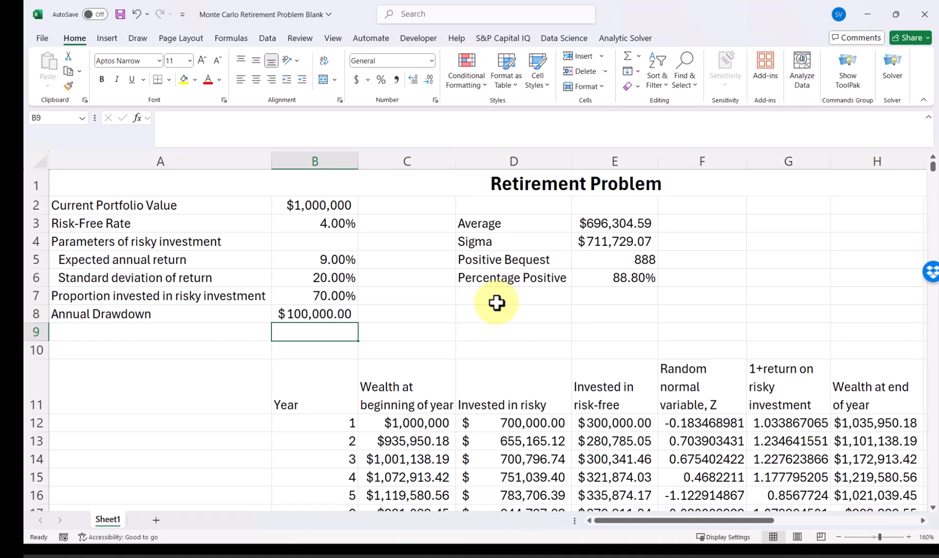
Set the annual drawdown in B8 to $125,000, recalculate the simulation and check the percentage positive in E6
left_click(297, 314)
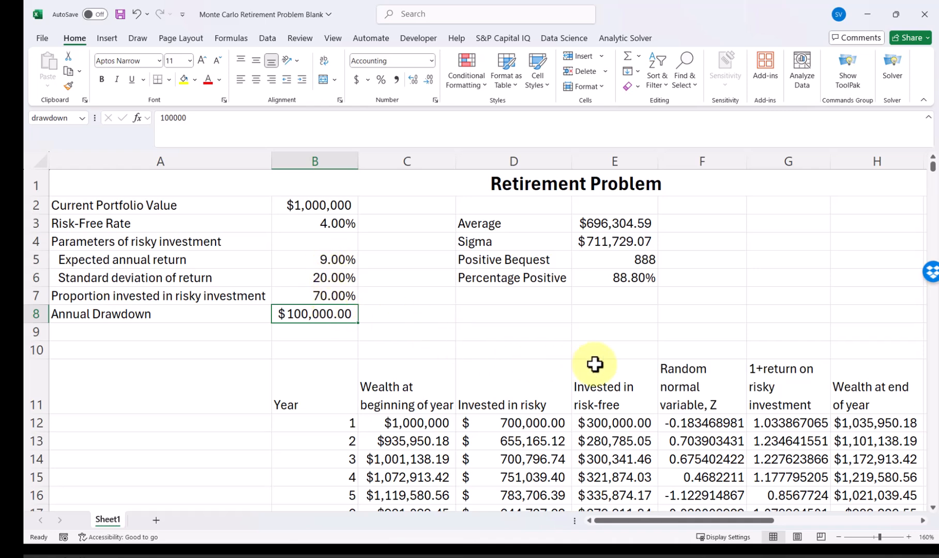
type("125000")
key("ctrl+Return")
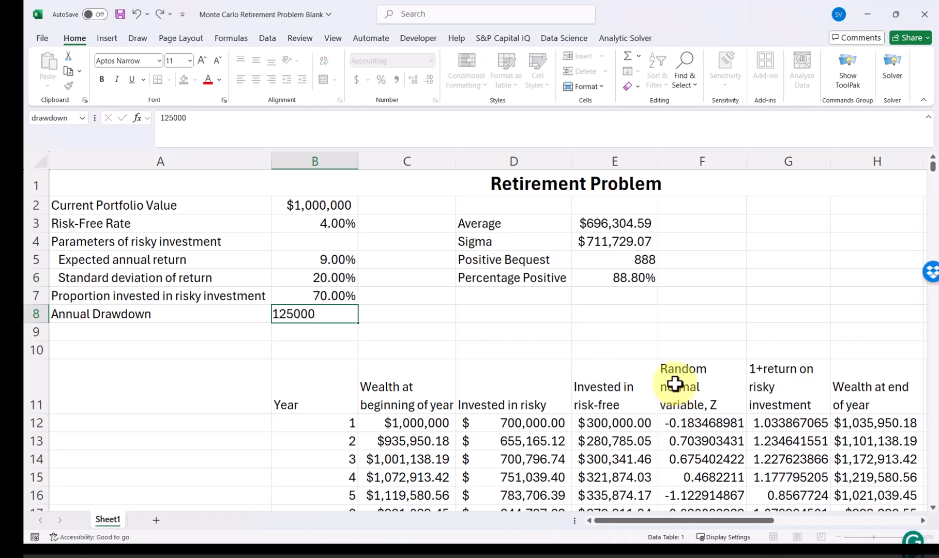
left_click(663, 317)
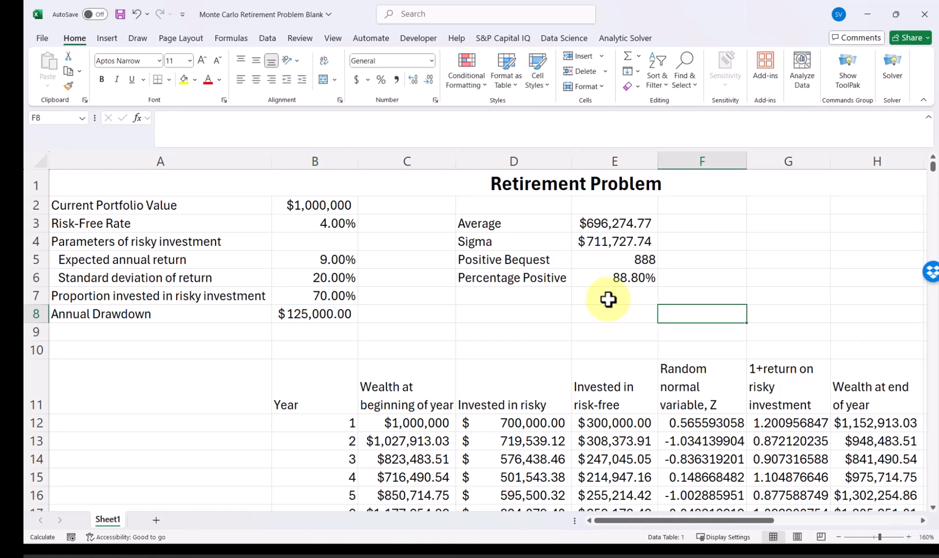
left_click(610, 280)
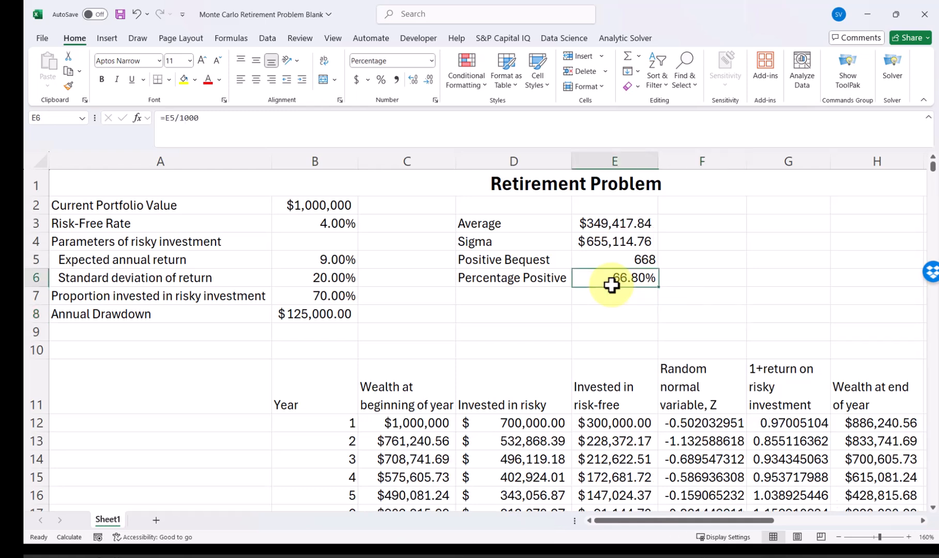
left_click(621, 309)
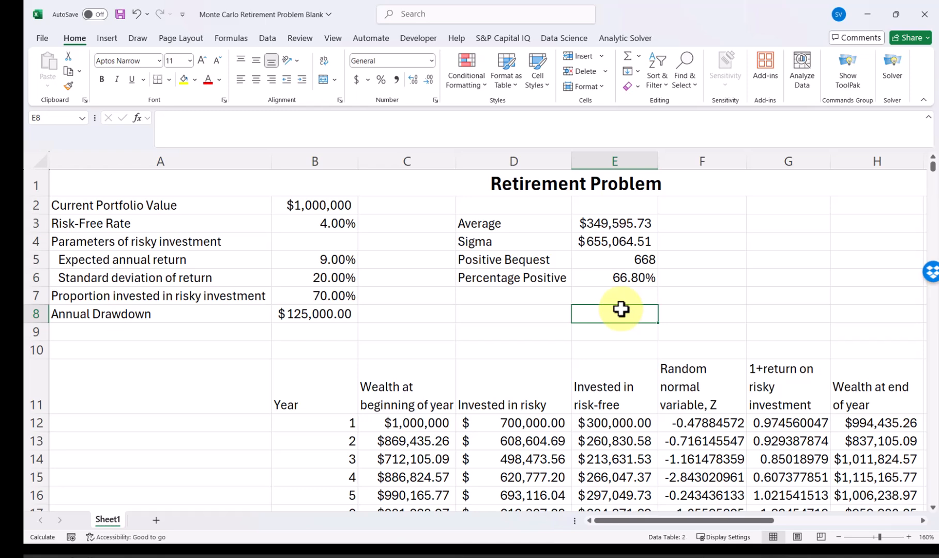
left_click(320, 315)
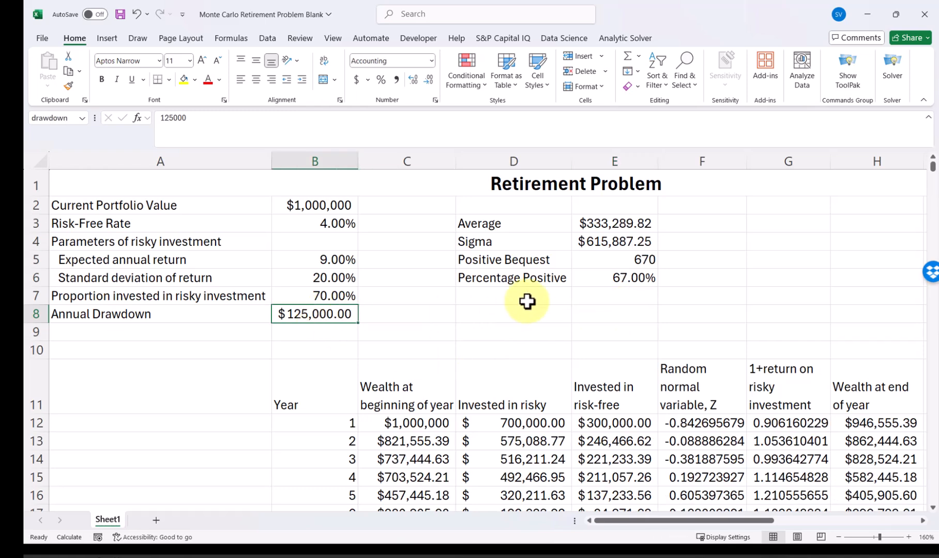
left_click(540, 314)
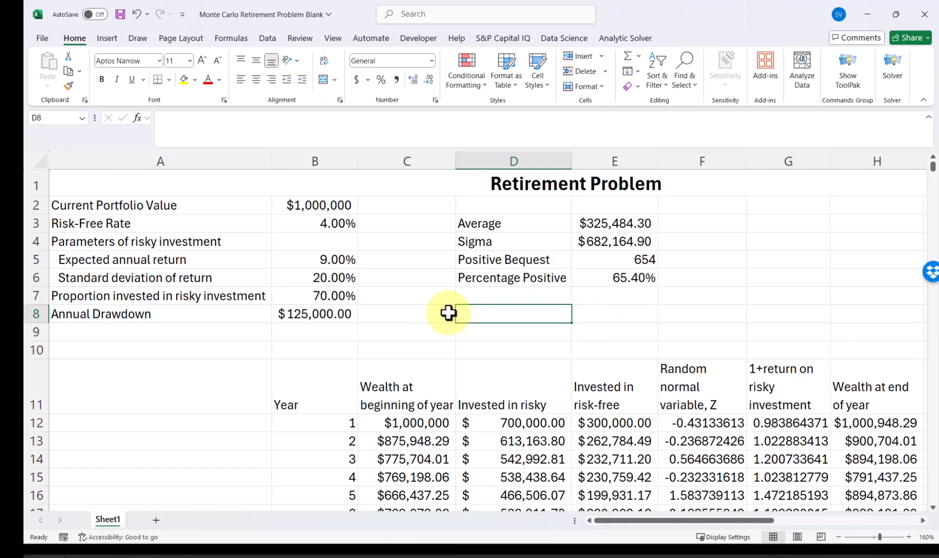
Set the annual drawdown in B8 to $115,000 and review the average, sigma and percentage positive
left_click(329, 317)
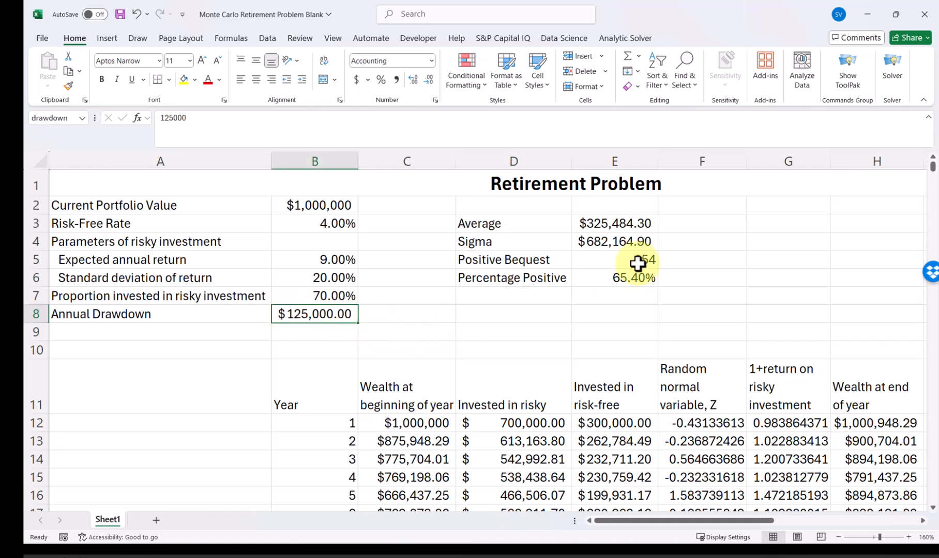
type("115000")
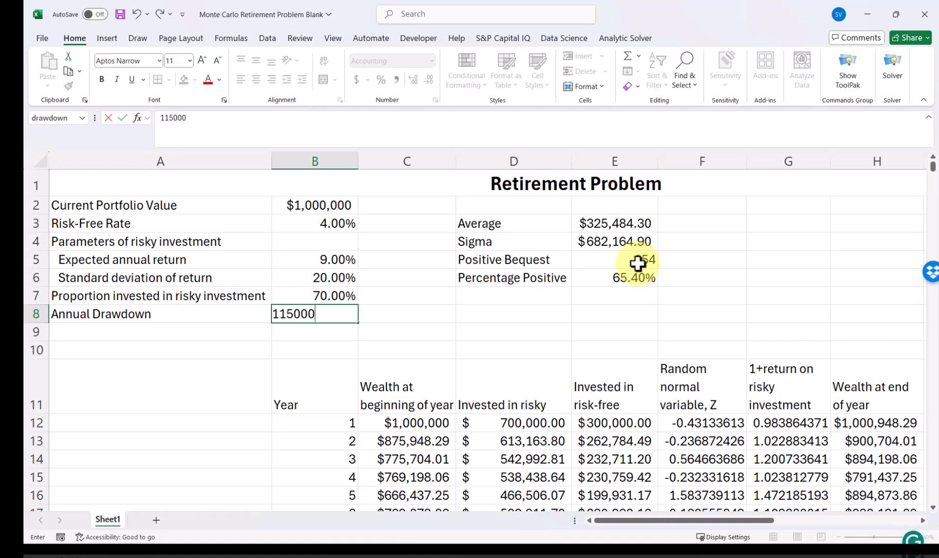
key("Return")
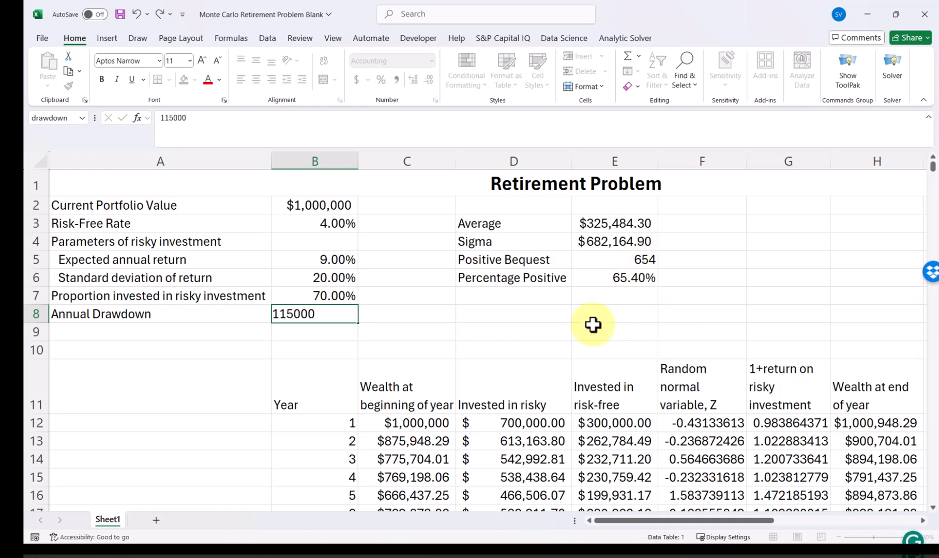
left_click(538, 306)
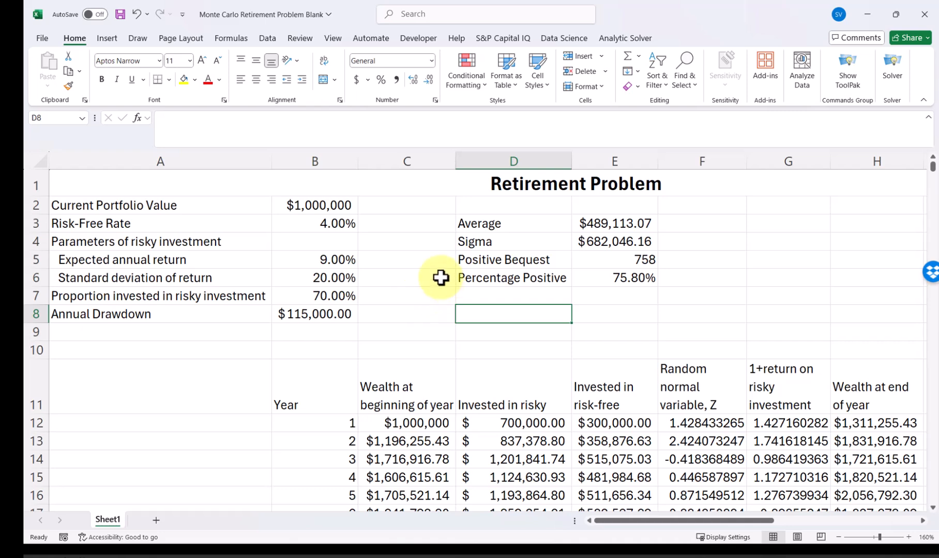
Re-enter the $115,000 annual drawdown in B8 to rerun the simulation with fresh random values
left_click(333, 315)
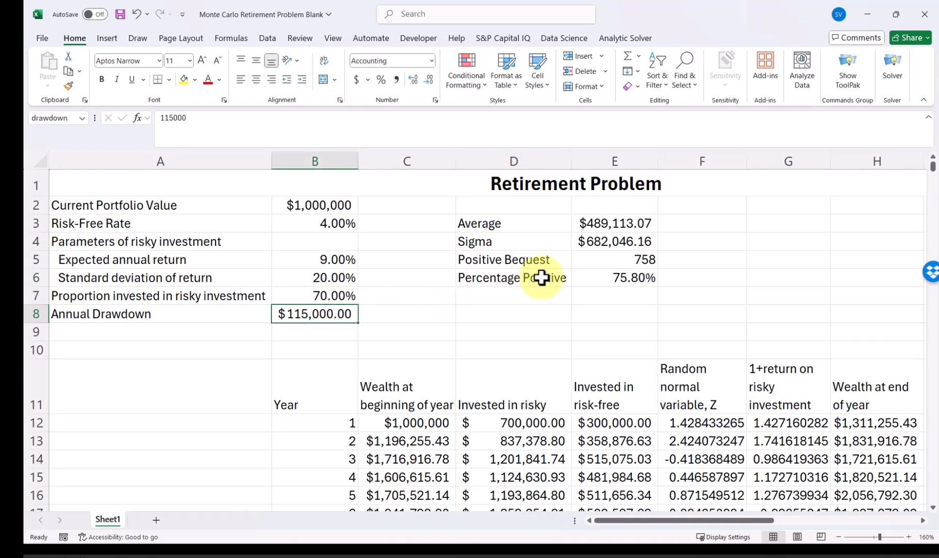
type("115000")
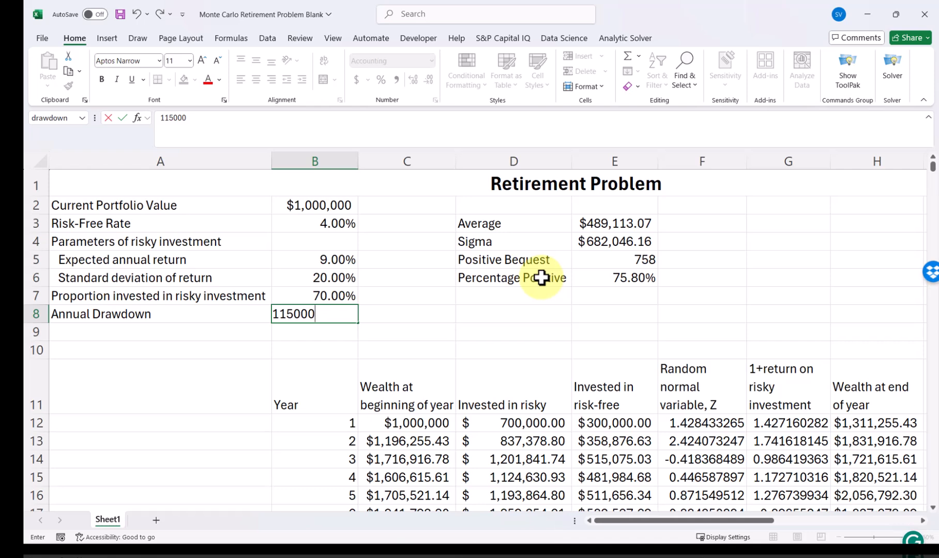
key("Return")
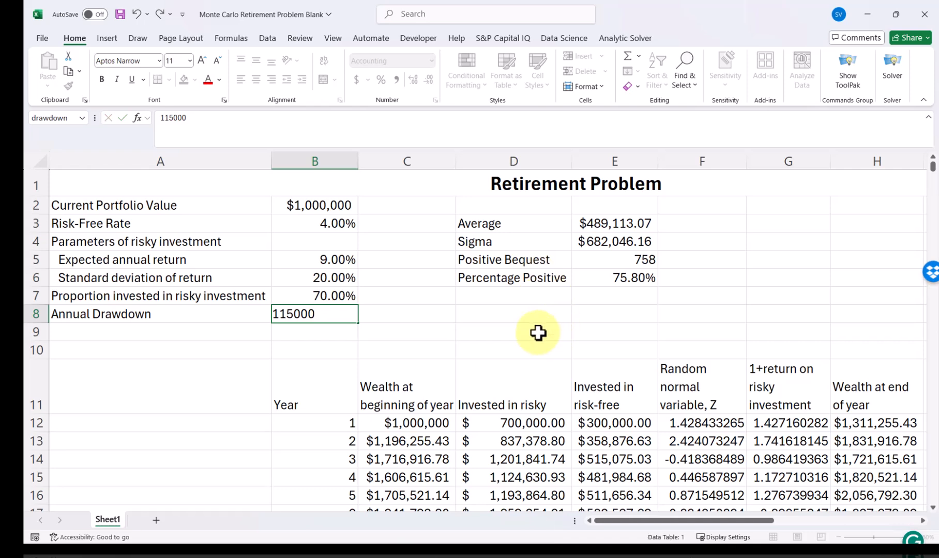
left_click(503, 331)
left_click(442, 315)
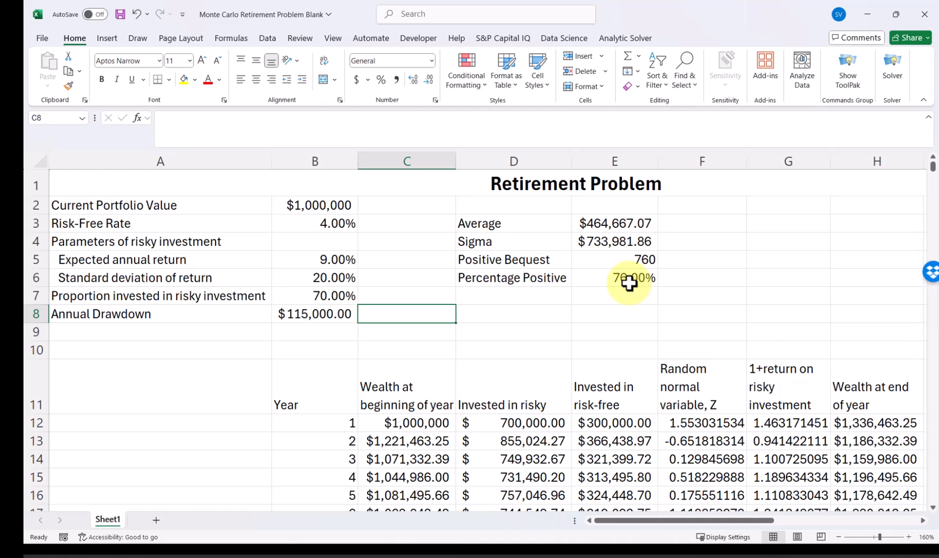
Review the year-by-year wealth table through year 10, including its drawdown and ending balance columns
left_click(298, 310)
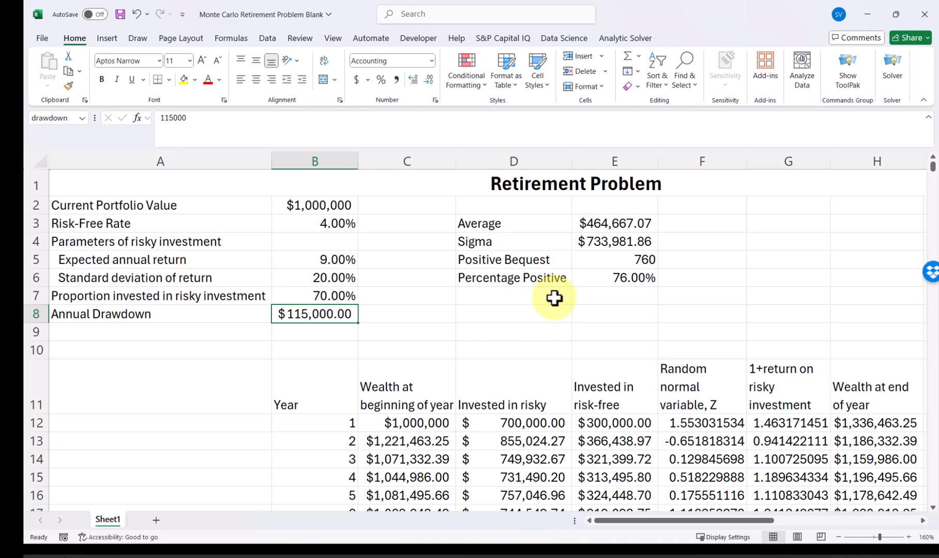
scroll(715, 362, "down", 1)
scroll(713, 361, "down", 2)
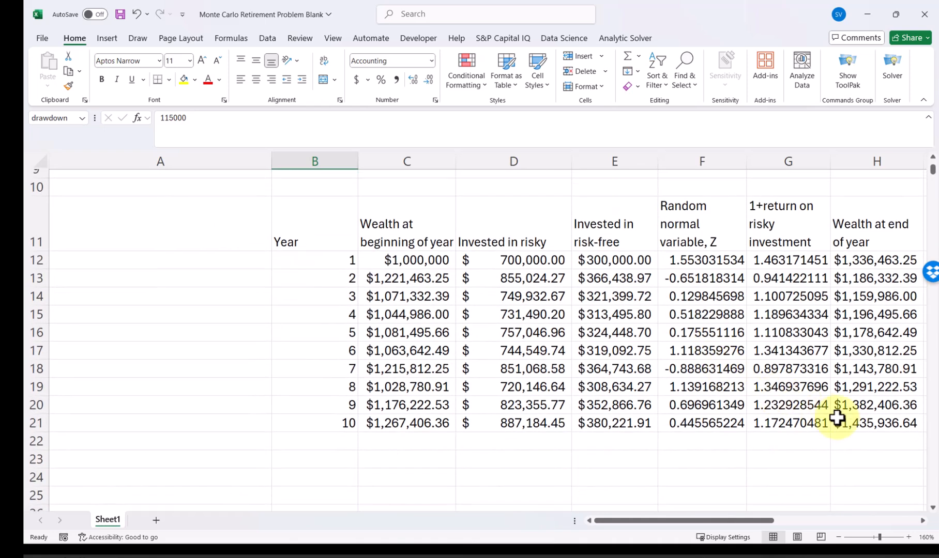
left_click_drag(775, 519, 796, 494)
scroll(681, 384, "up", 3)
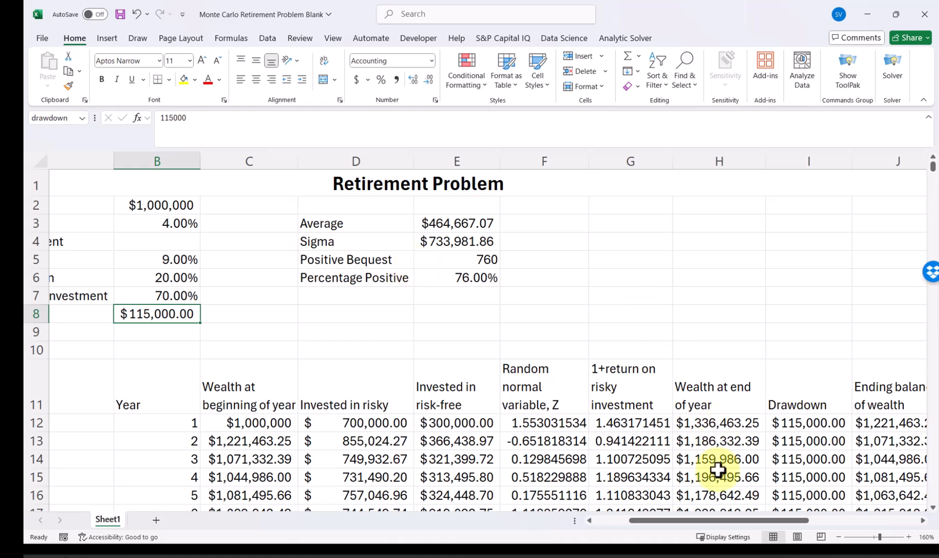
left_click_drag(713, 523, 666, 521)
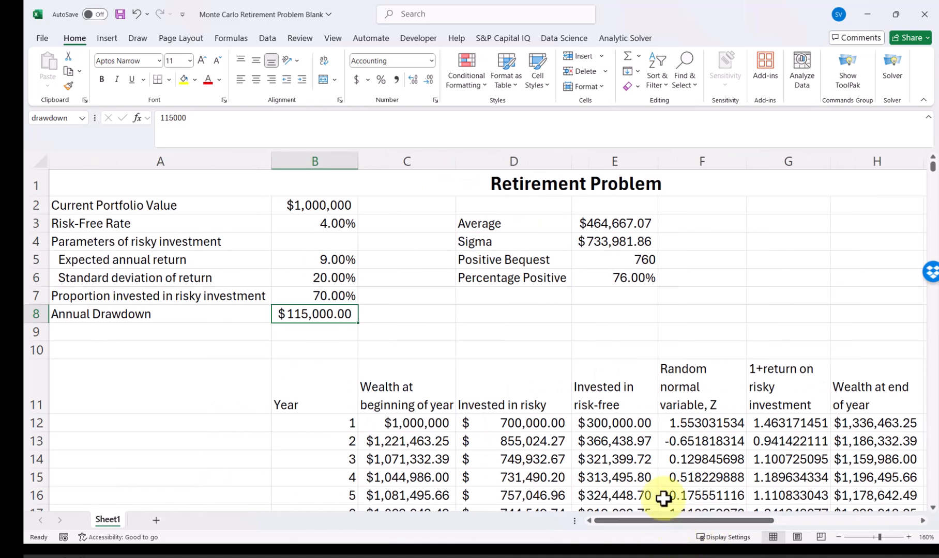